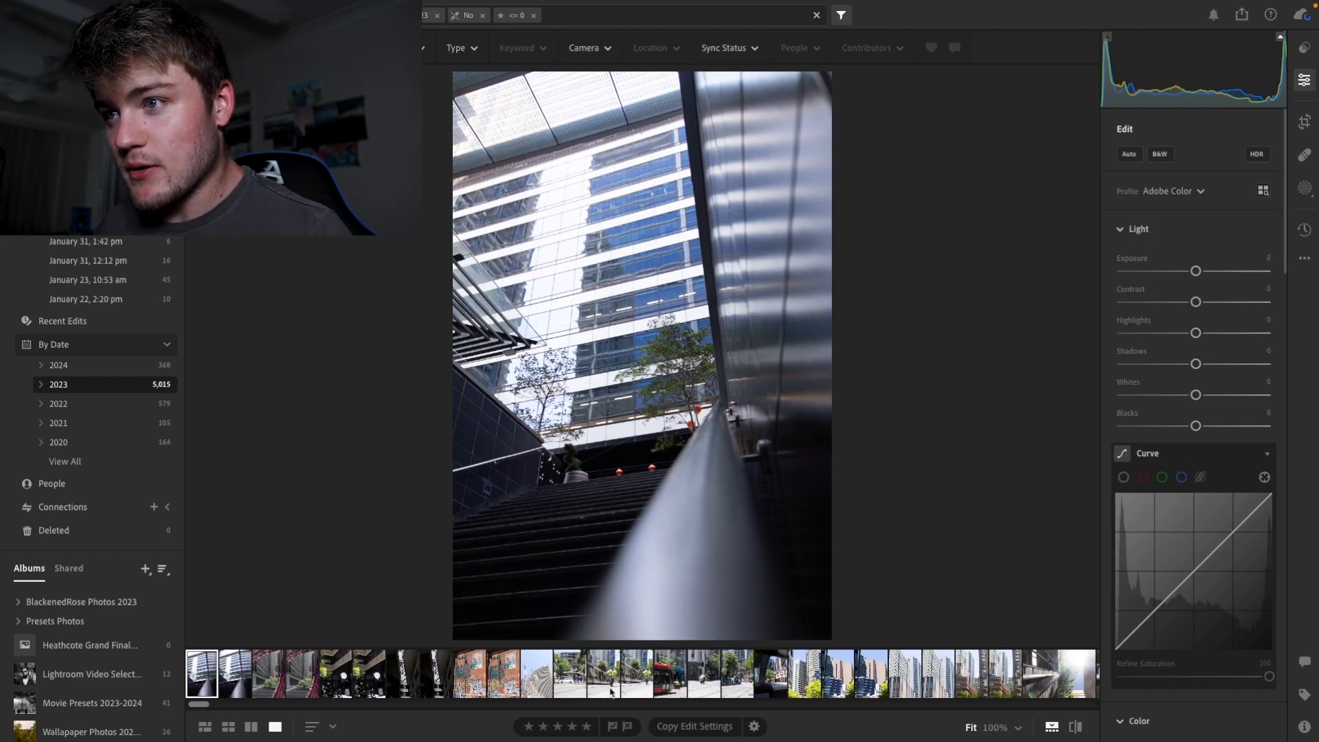
Step: Inspect the street photo of the delivery rider in the hi-vis shirt up close
click(704, 674)
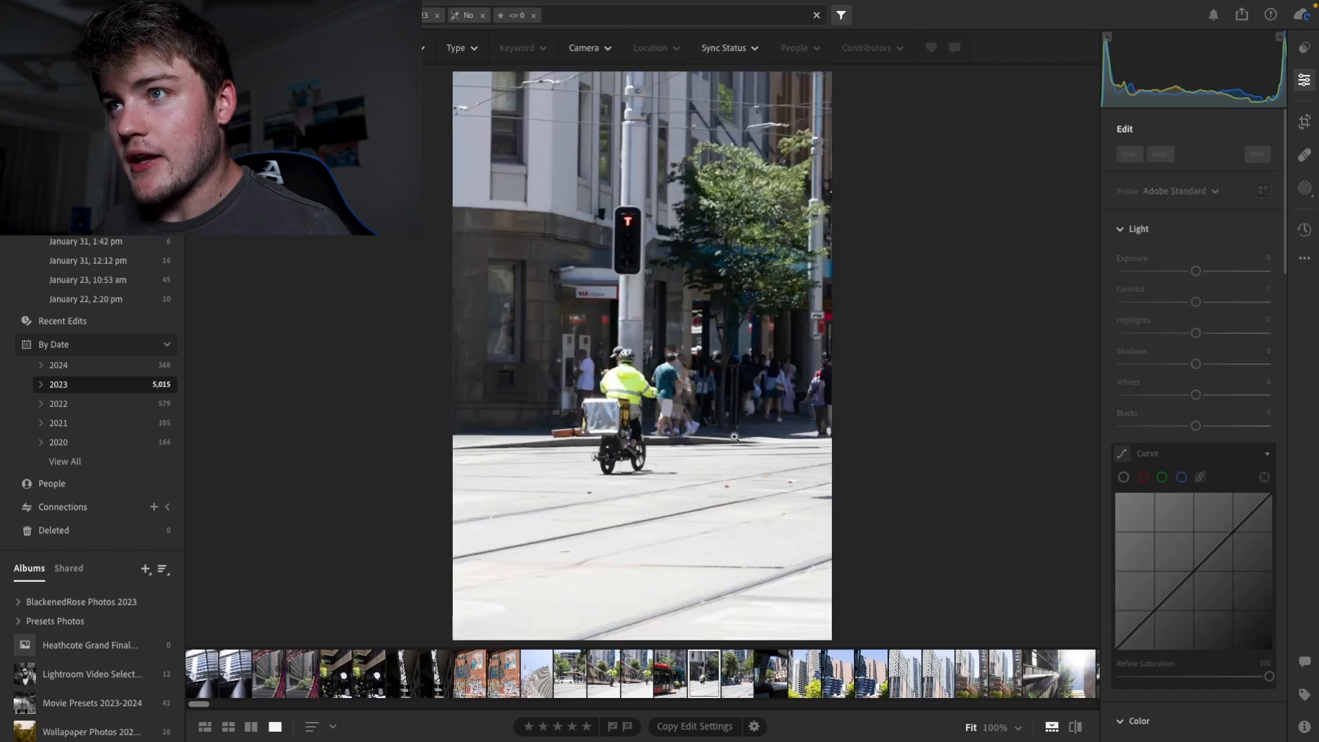
click(591, 491)
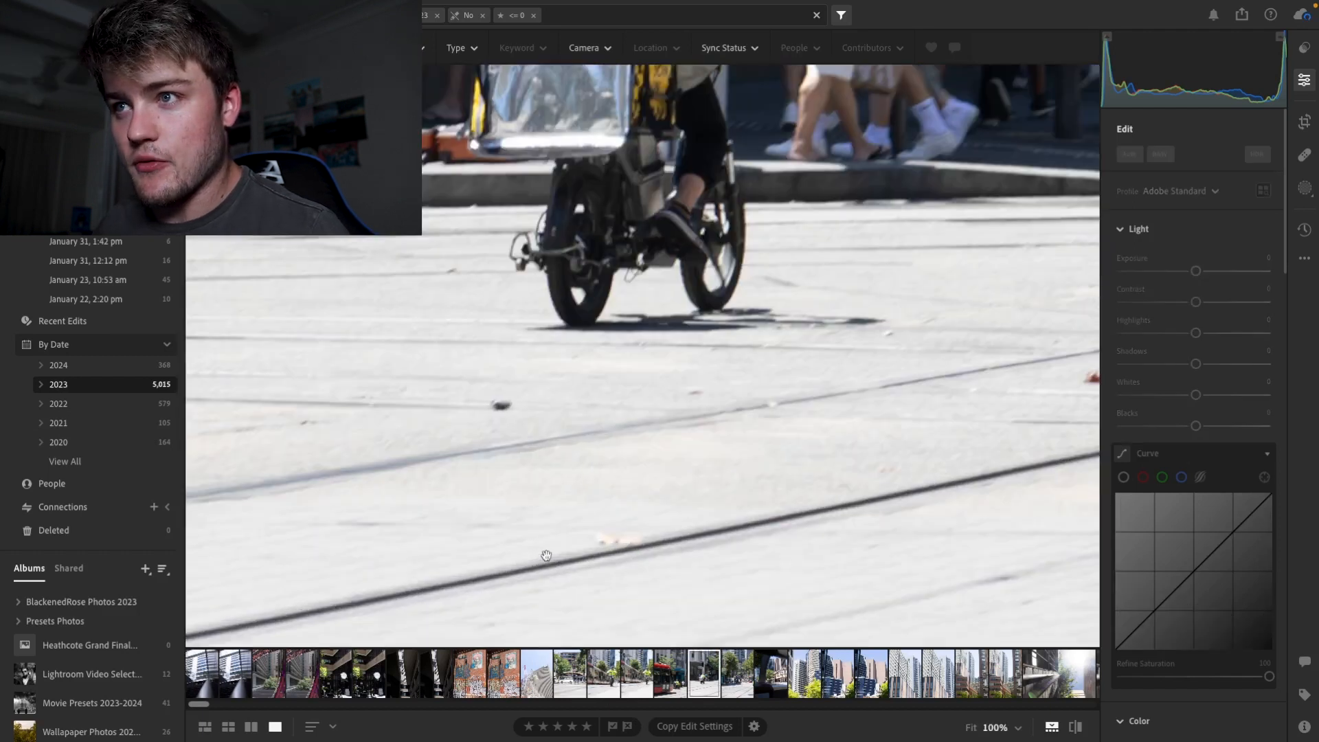
click(609, 480)
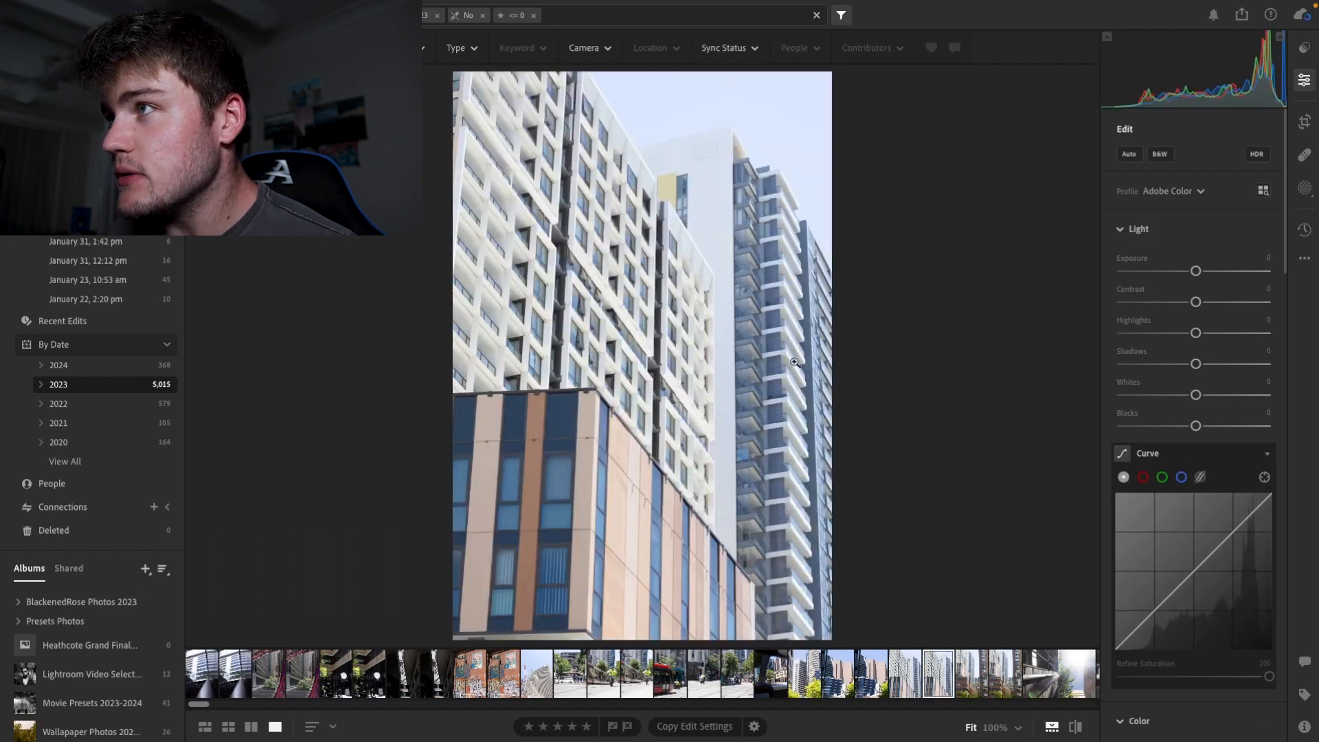
drag(1196, 271, 1237, 301)
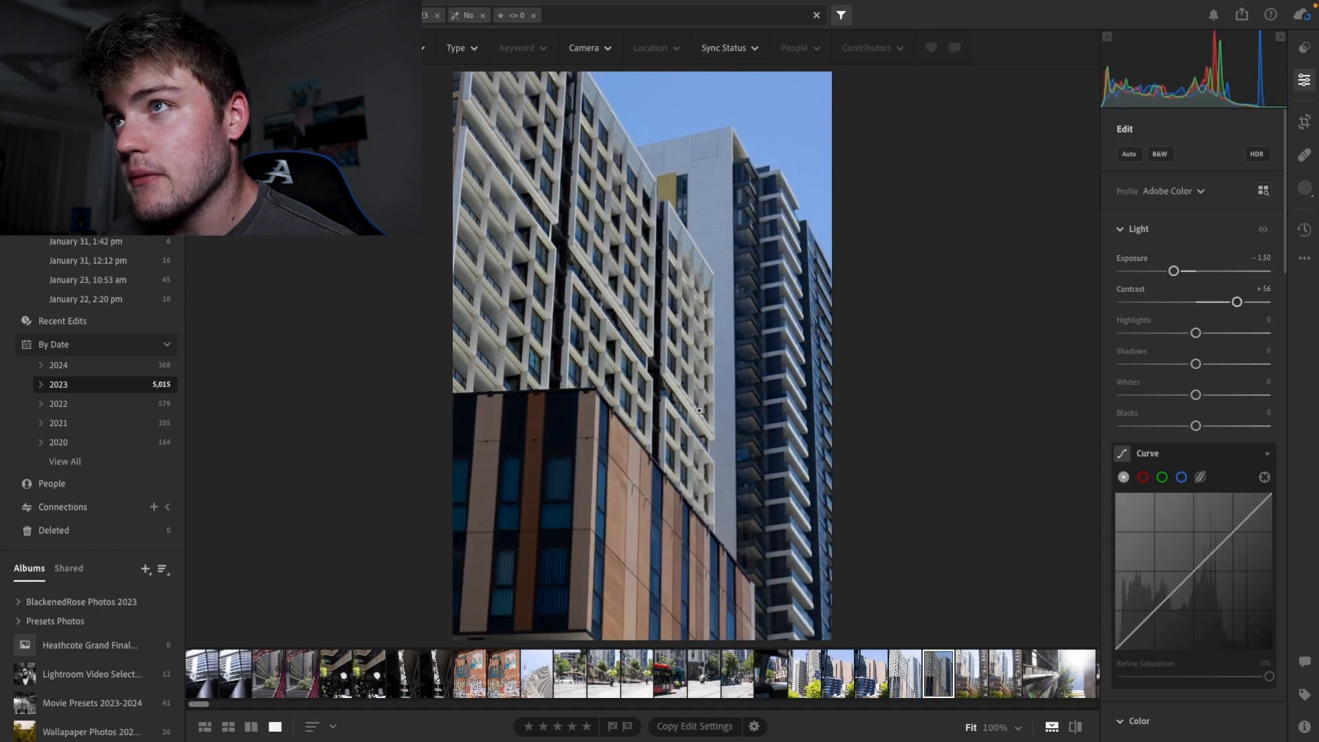
click(700, 410)
click(795, 286)
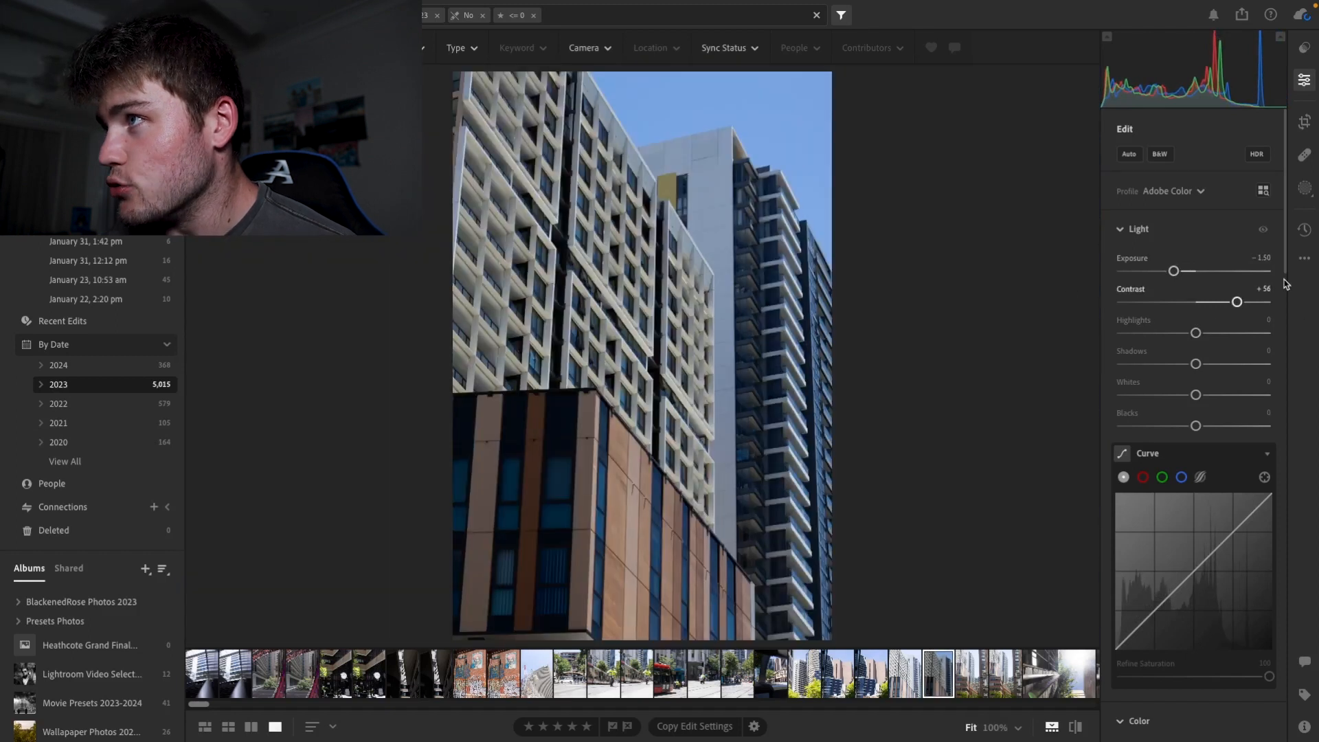
drag(1196, 333, 1191, 334)
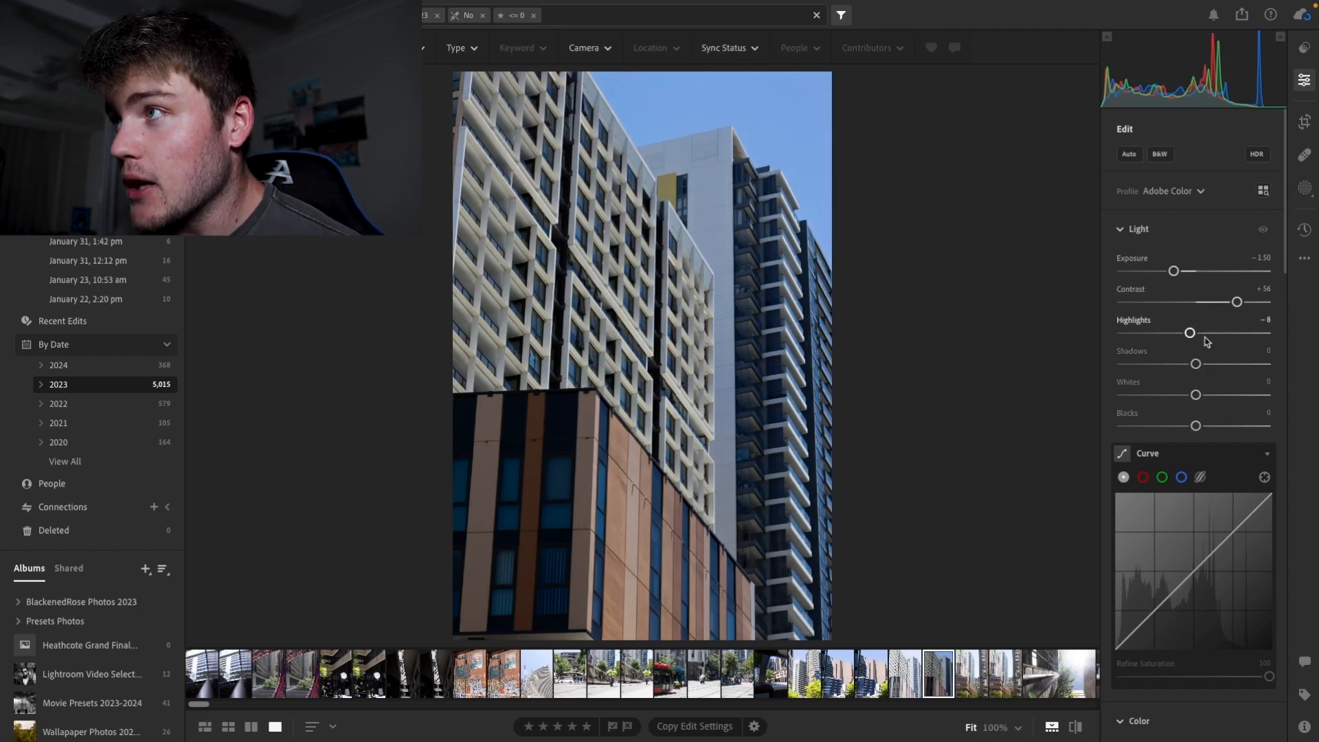
double_click(1234, 301)
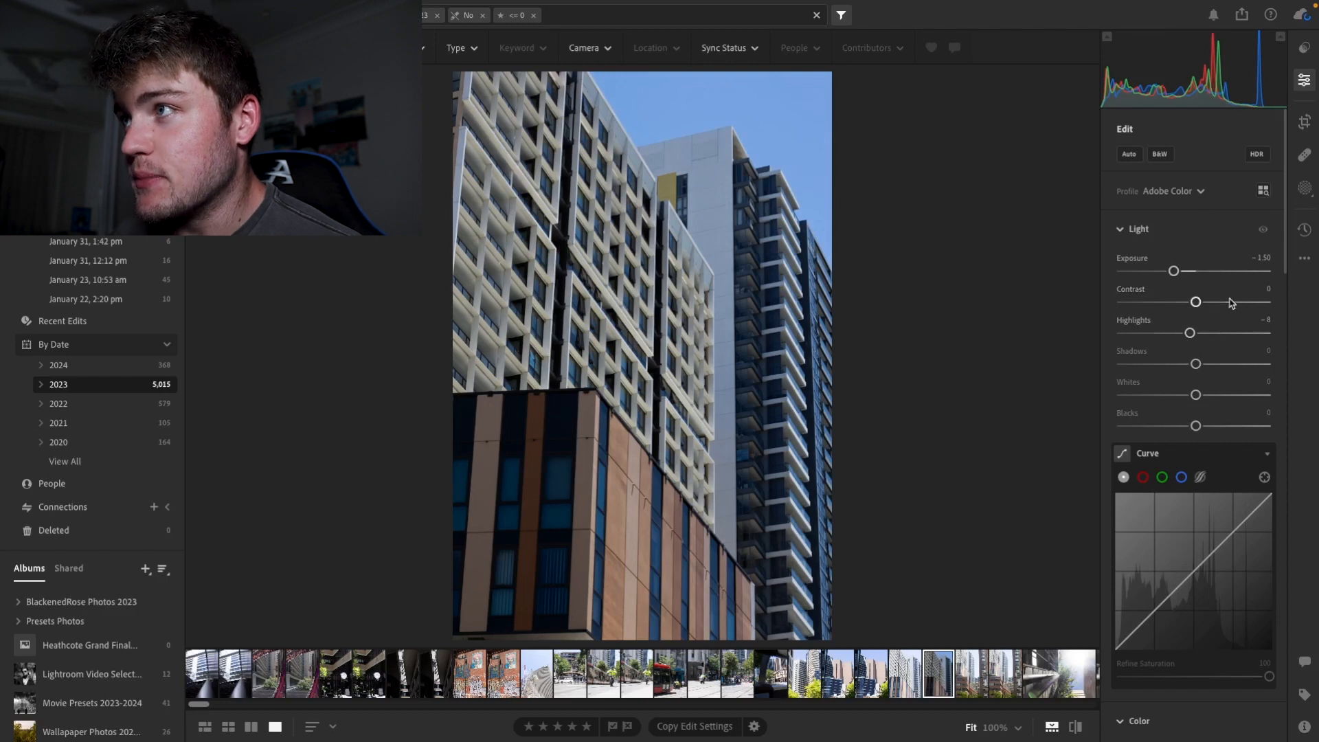
double_click(1174, 271)
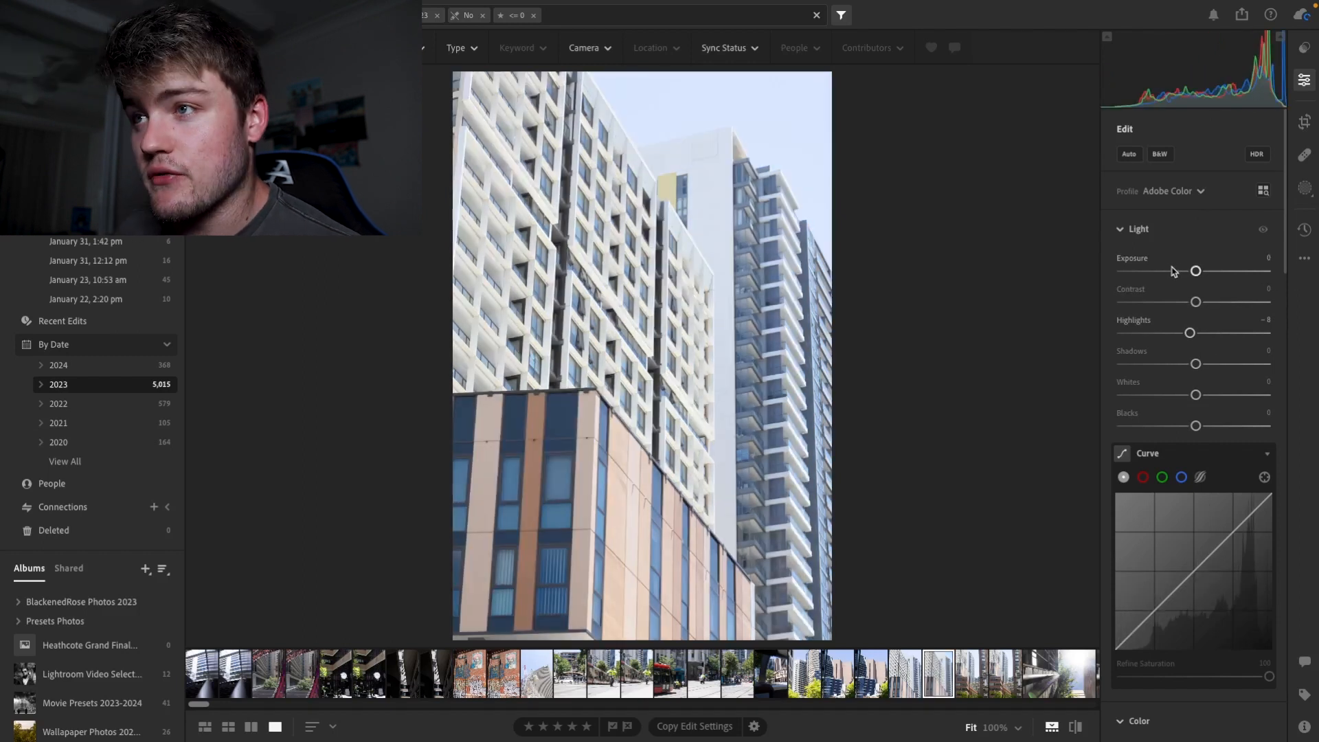
drag(759, 166, 828, 292)
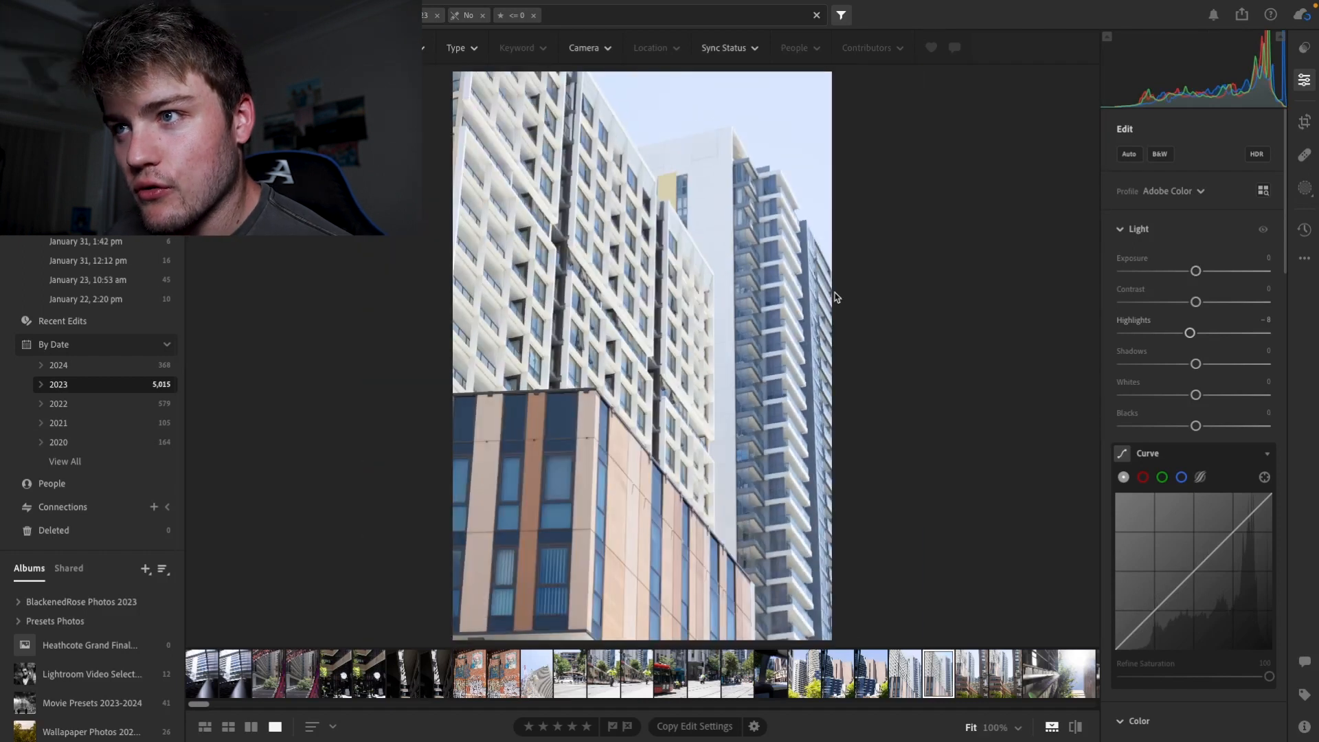
Step: On the neighbouring photo of the white apartment towers, set Exposure to -1.24 and Contrast to +15
click(910, 687)
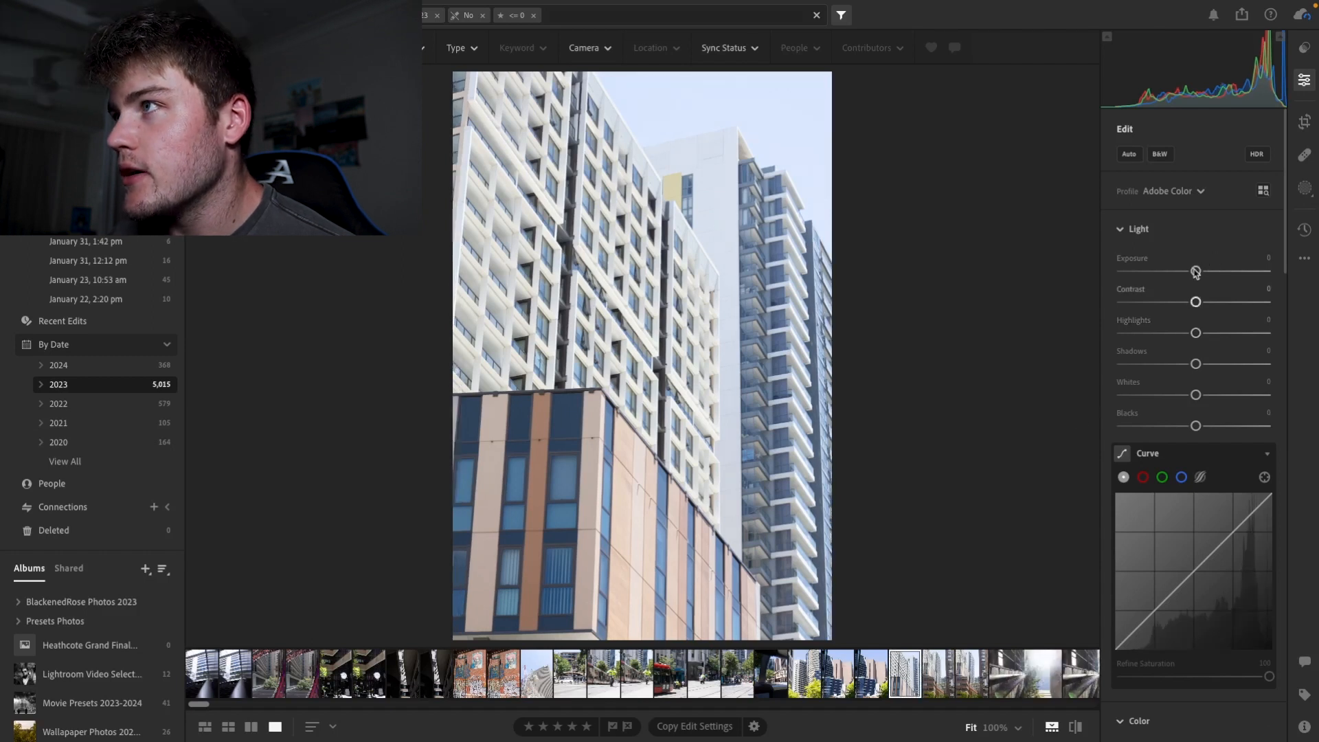
drag(1196, 271, 1178, 271)
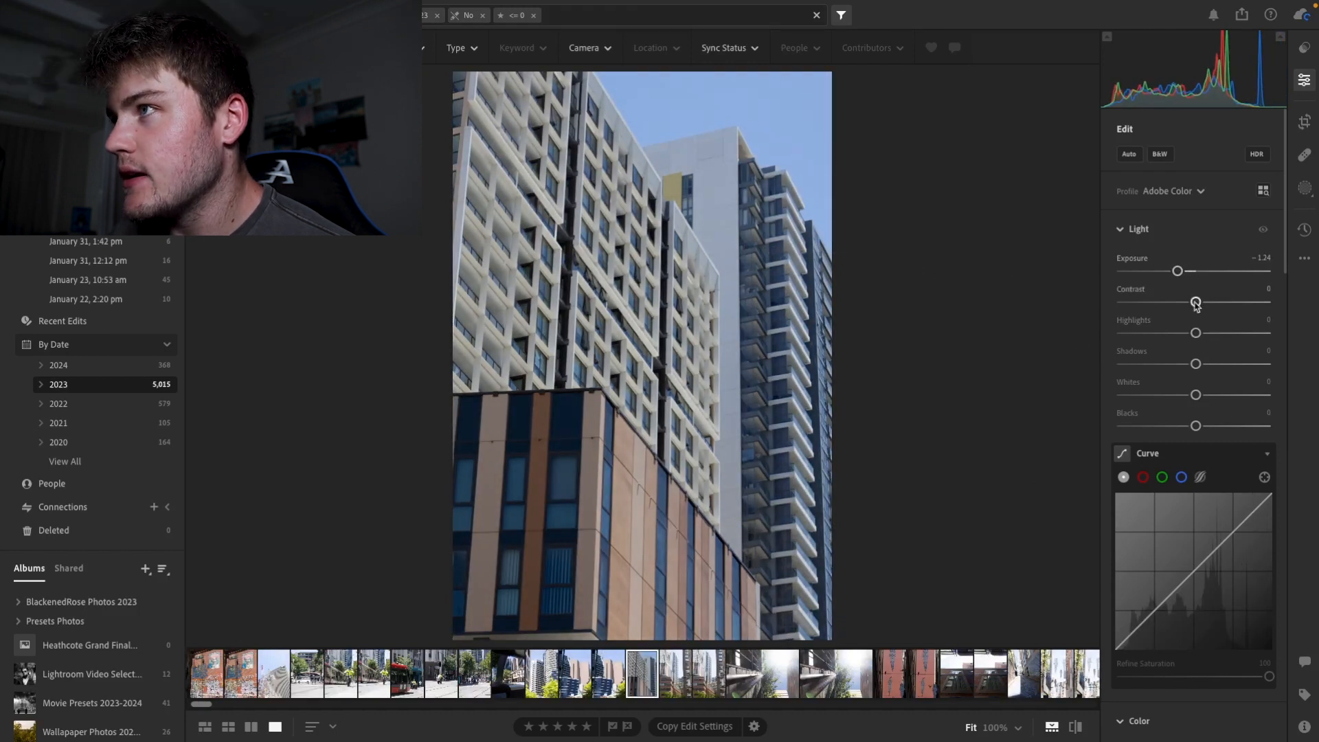
mouse_move(1196, 302)
mouse_down()
mouse_move(1218, 303)
mouse_move(1206, 303)
mouse_up()
click(577, 513)
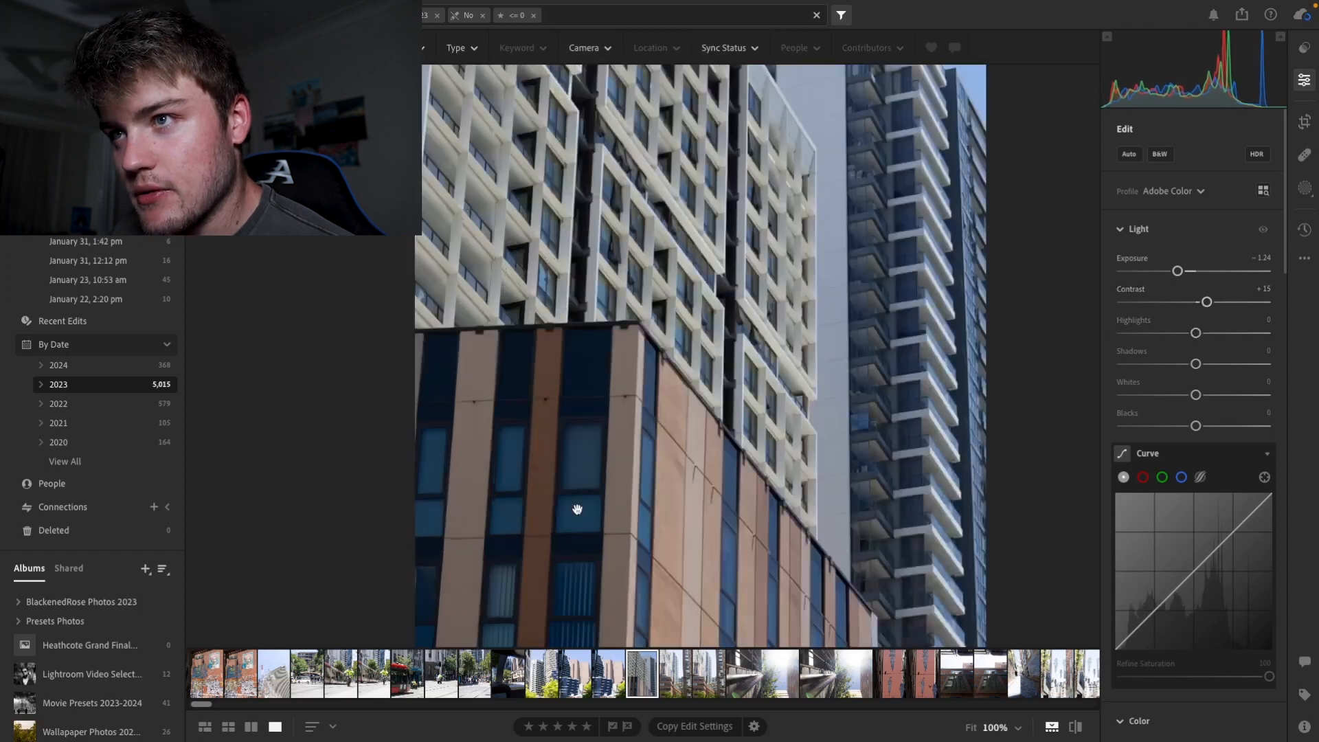
click(620, 420)
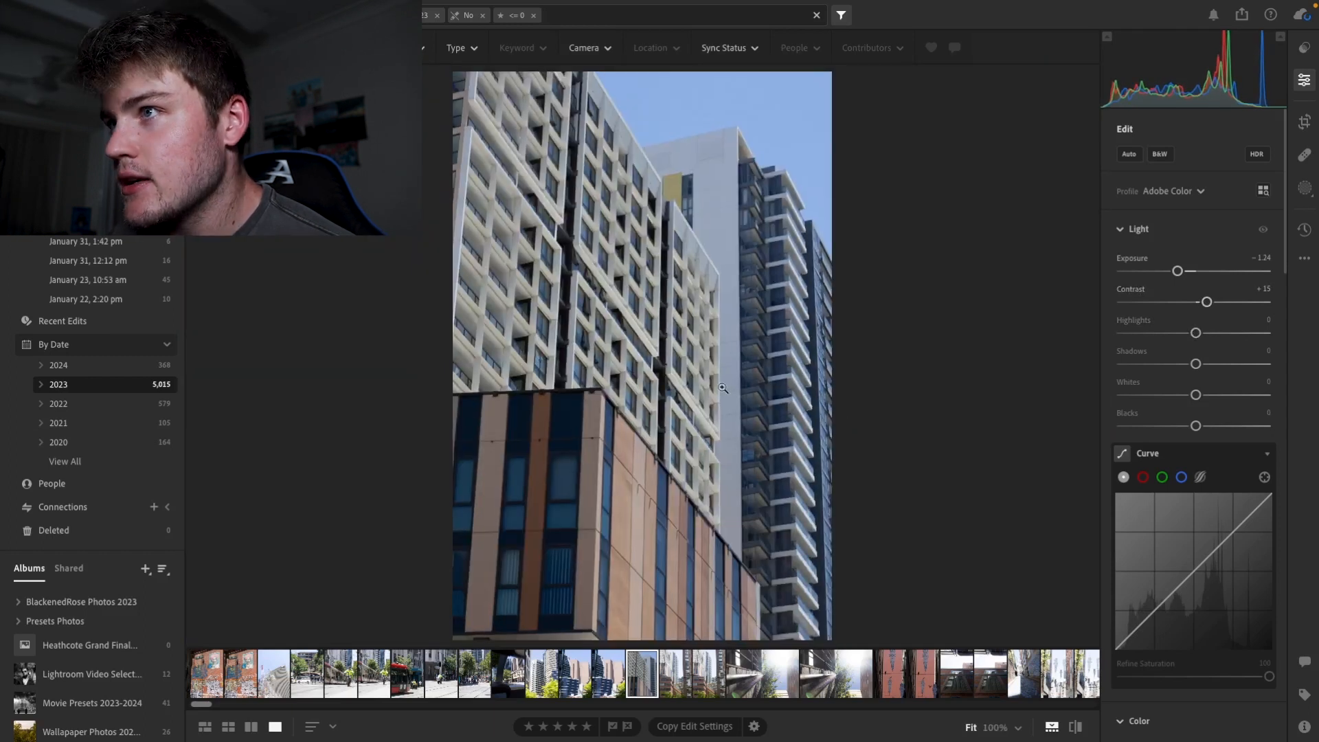
Step: Set the tower photo's Highlights to +24, Shadows to +34, Whites to +28 and Blacks to +14
drag(1196, 333, 1214, 334)
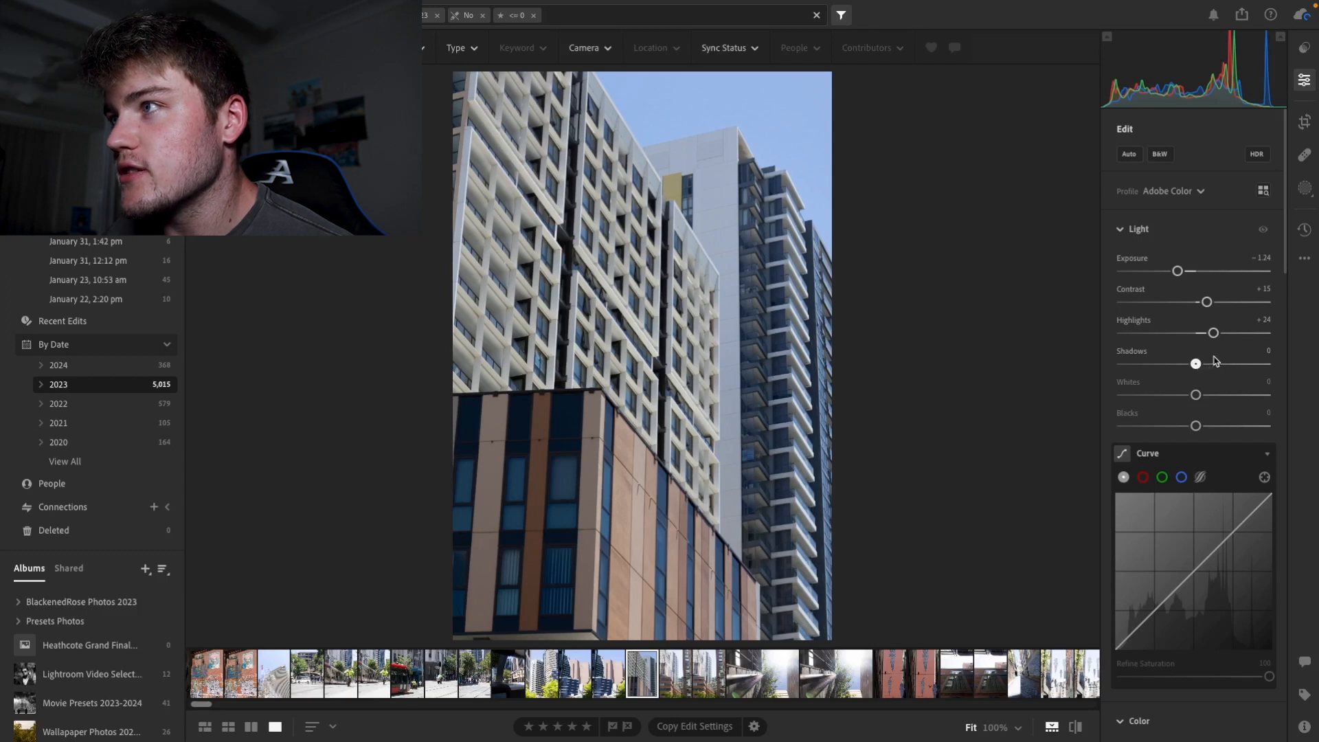
drag(1197, 364, 1221, 369)
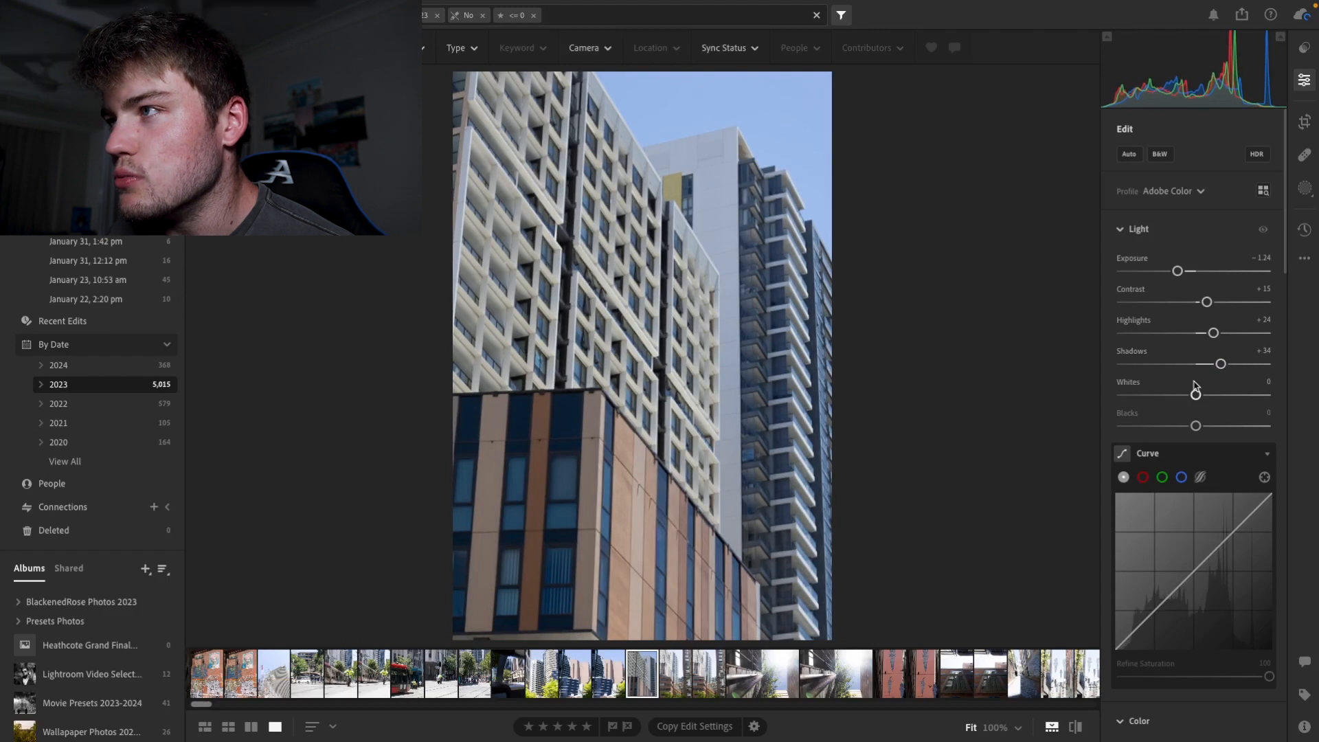
drag(1195, 397, 1207, 427)
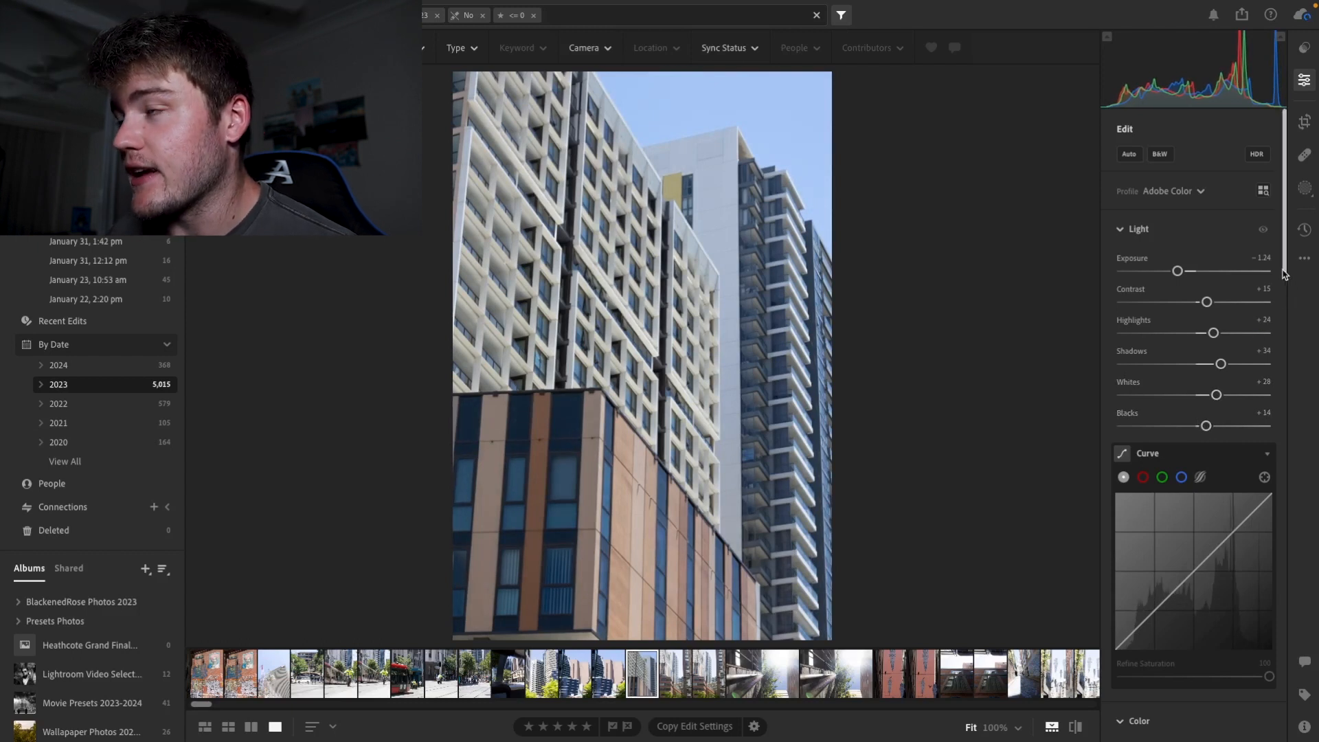
Step: Shape the tone curve into a gentle S by slightly raising an upper point and lowering a lower point
scroll(1236, 274, down, 4)
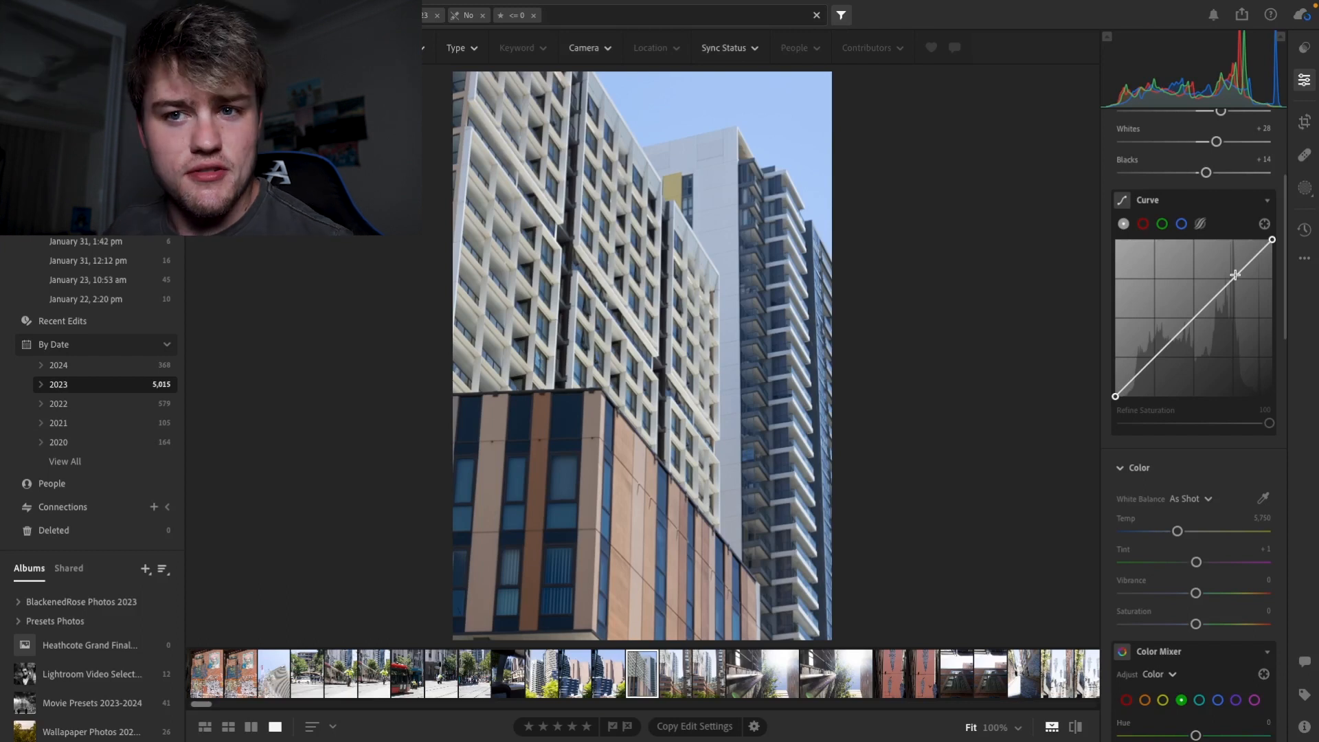
drag(1237, 279, 1229, 278)
click(1166, 343)
drag(1166, 344, 1166, 345)
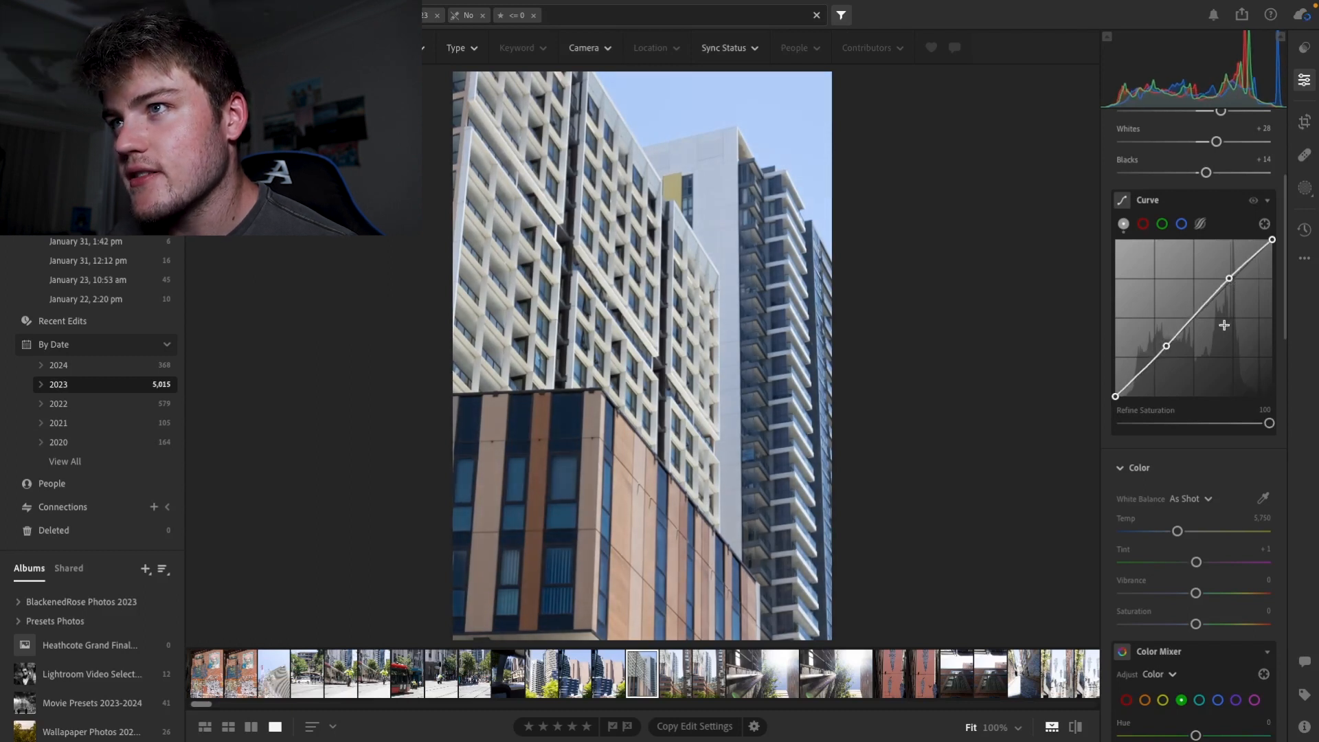
click(731, 317)
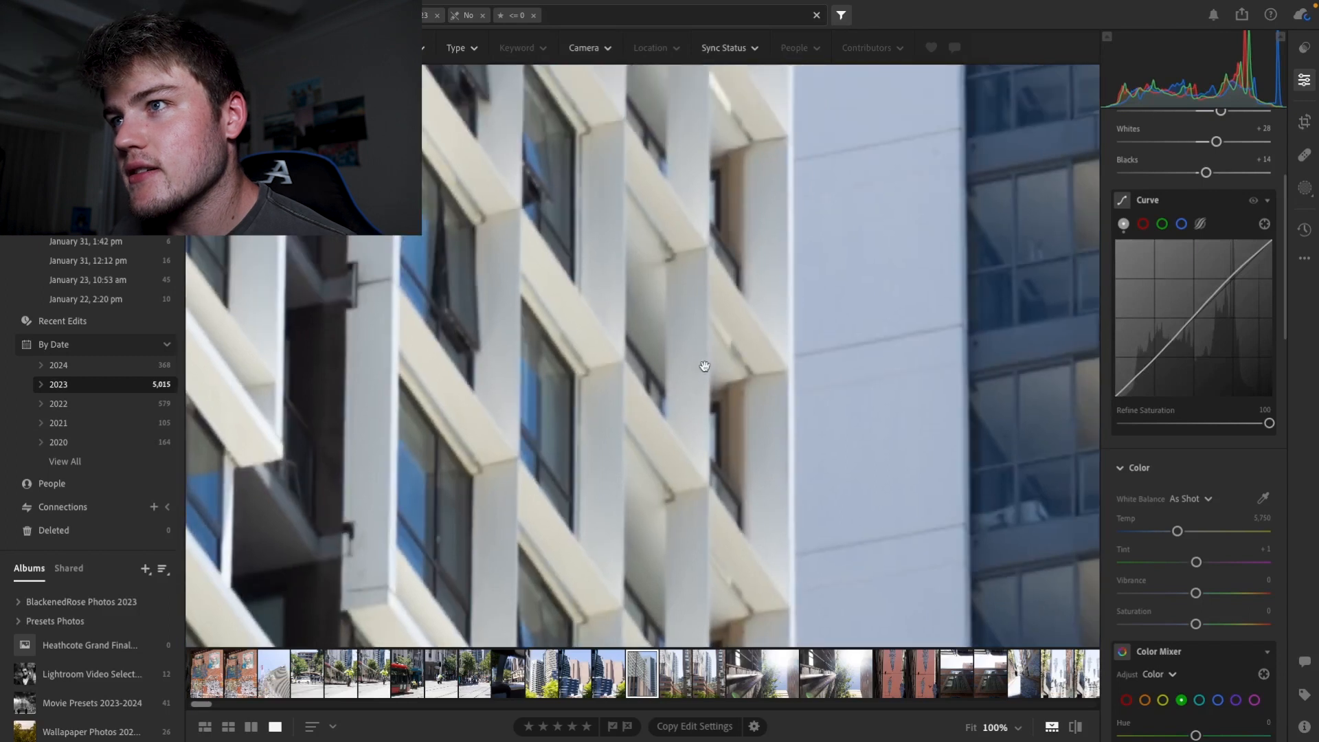
drag(715, 353, 658, 444)
drag(742, 329, 586, 430)
drag(744, 335, 571, 456)
click(732, 344)
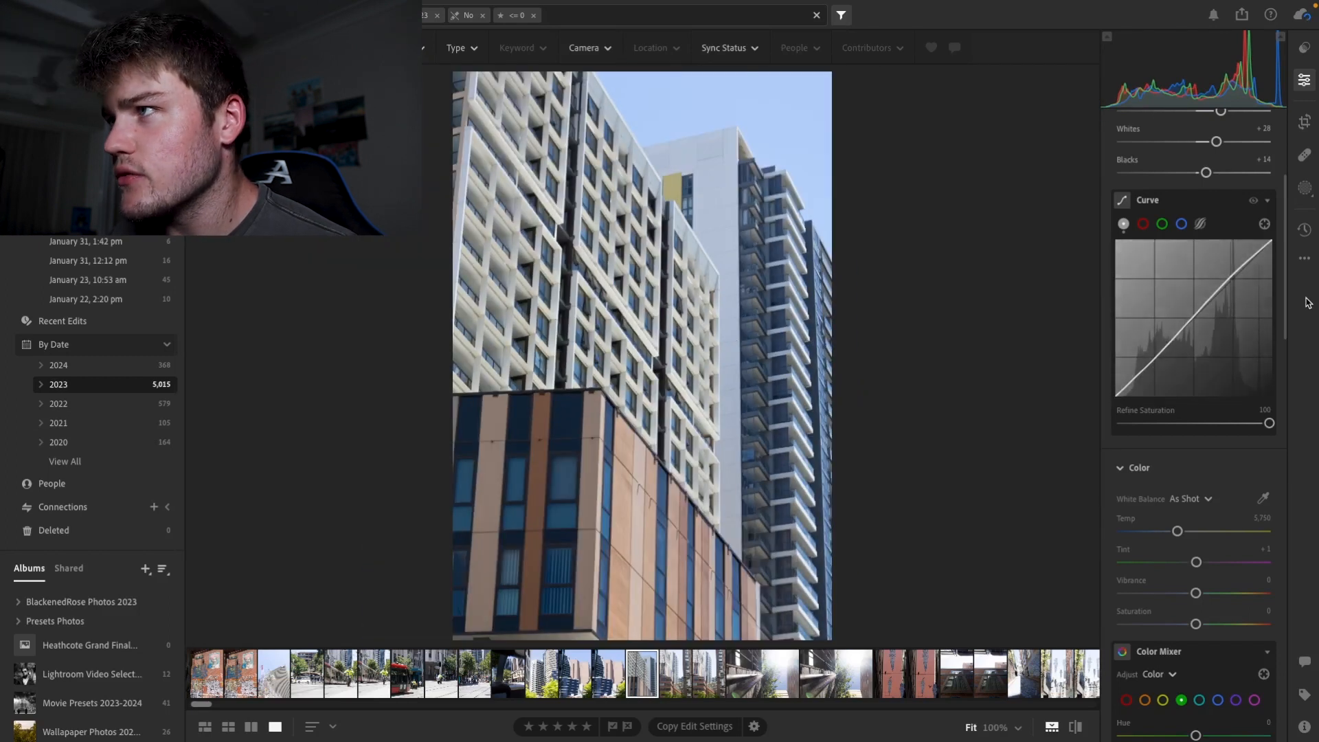
Step: Set the tower photo's Vibrance to +6 and Saturation to +6
drag(1285, 301, 1291, 366)
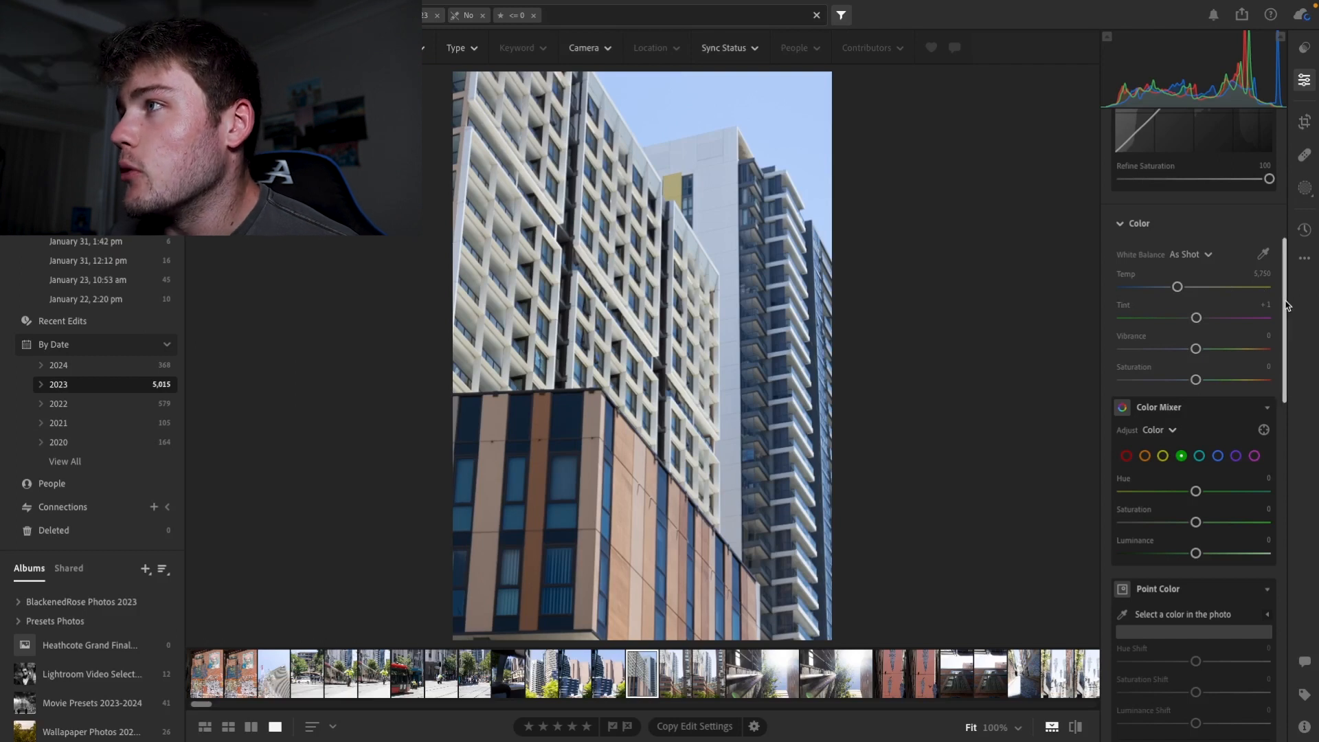
scroll(1287, 311, down, 1)
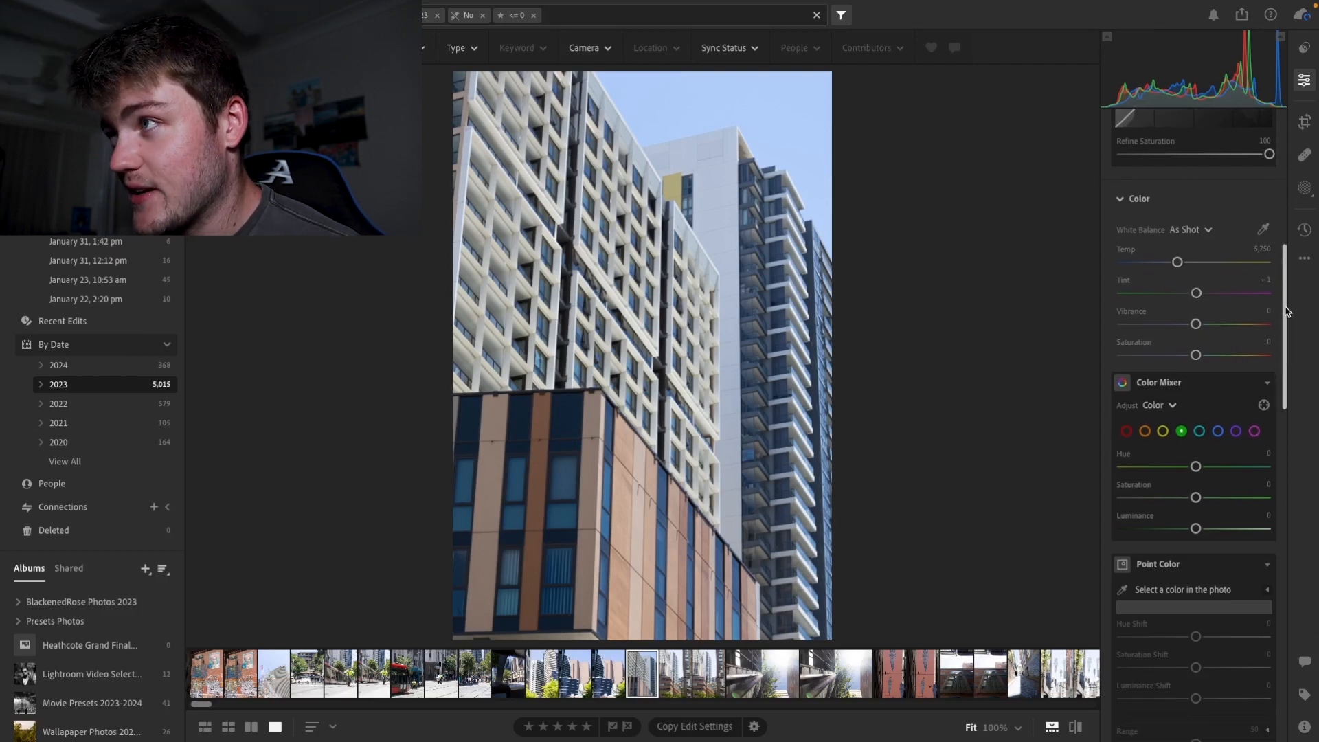
scroll(1228, 320, down, 1)
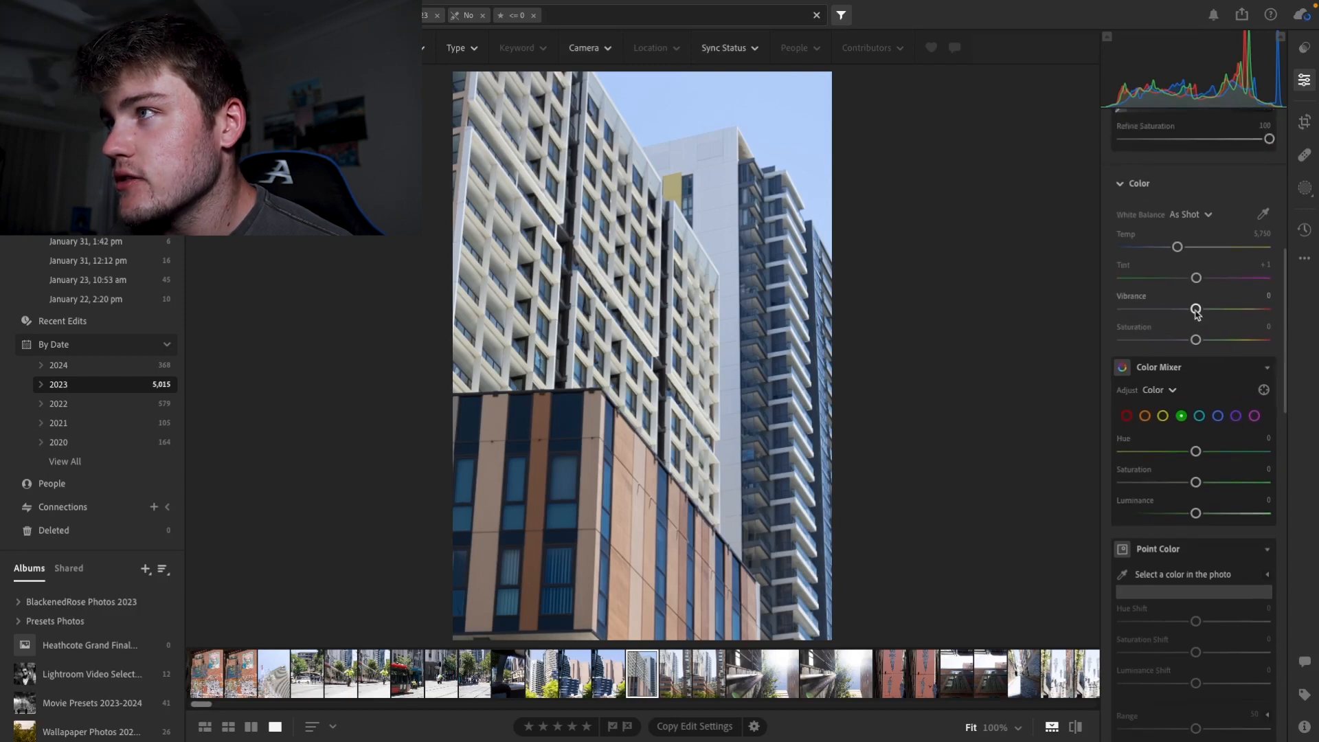
drag(1196, 308, 1201, 340)
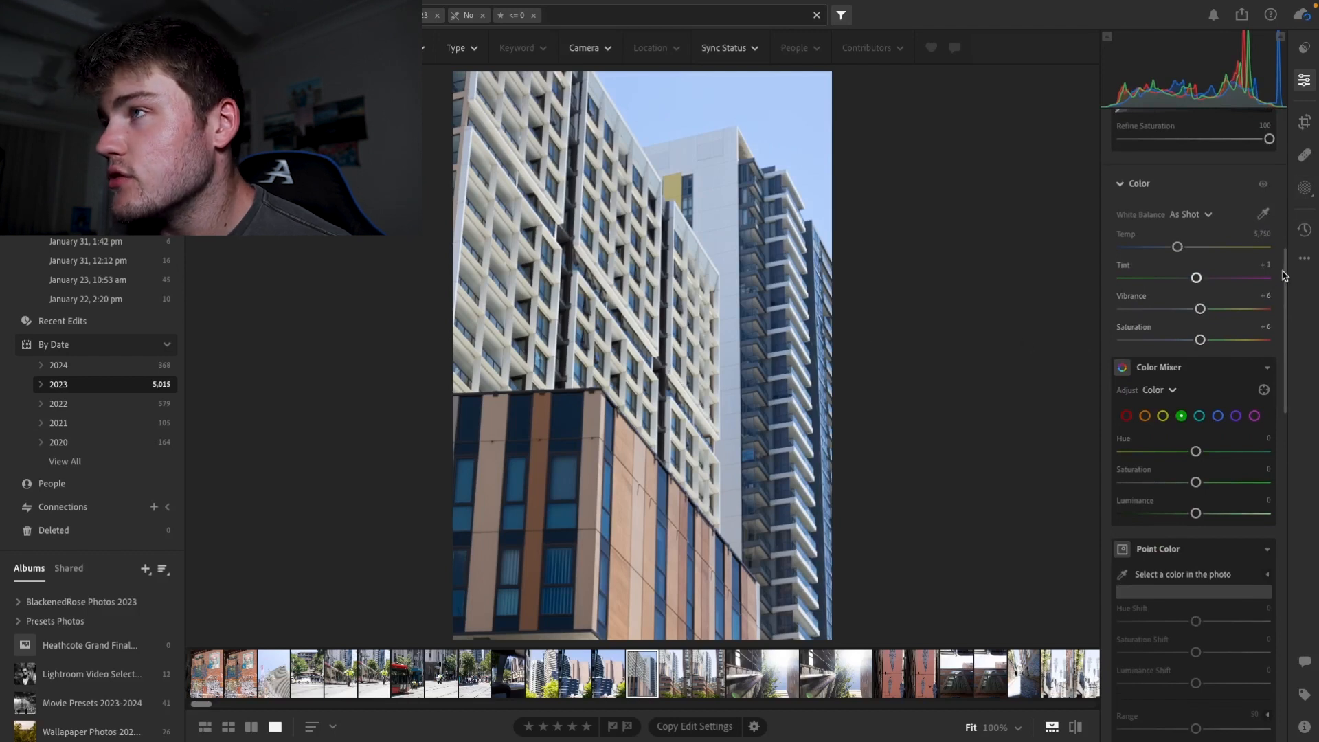
Step: Crop the tower photo slightly to trim its left edge, keeping the original aspect ratio, and rate it 5 stars
drag(1285, 276, 1283, 94)
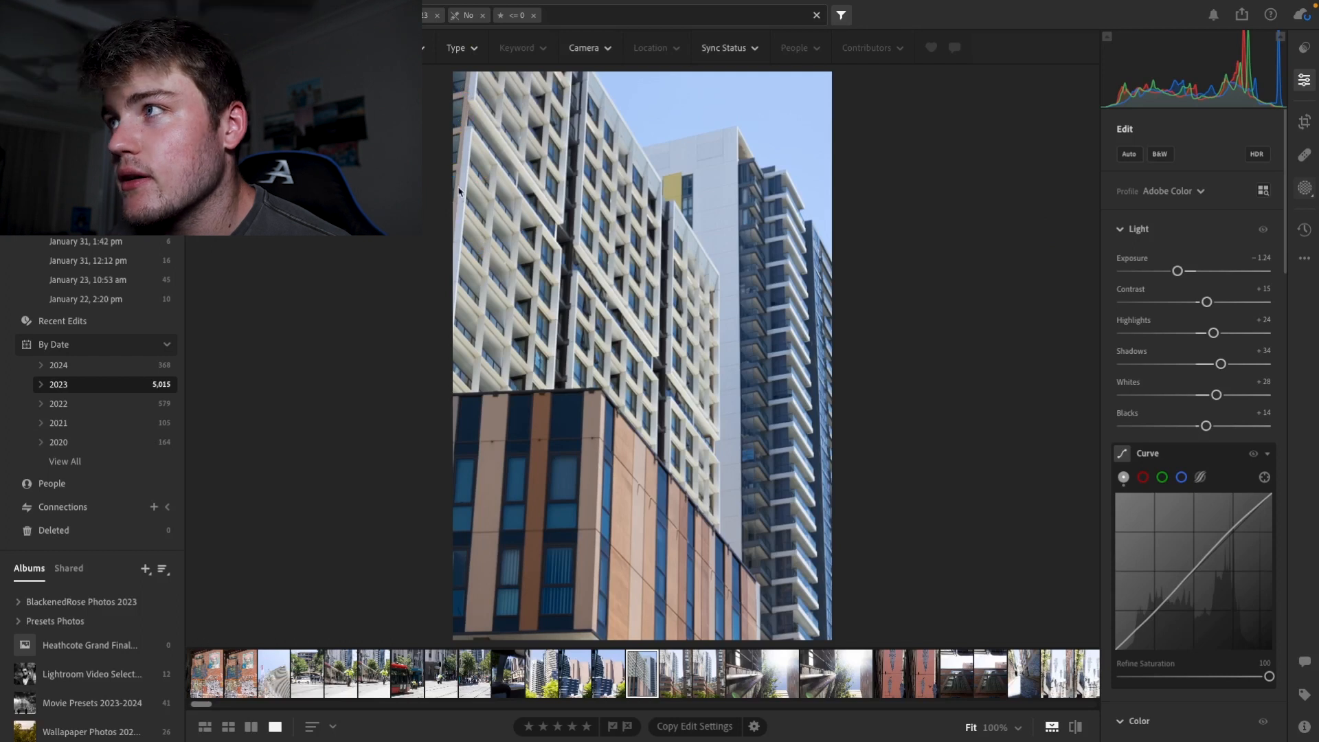
key(m)
click(1302, 118)
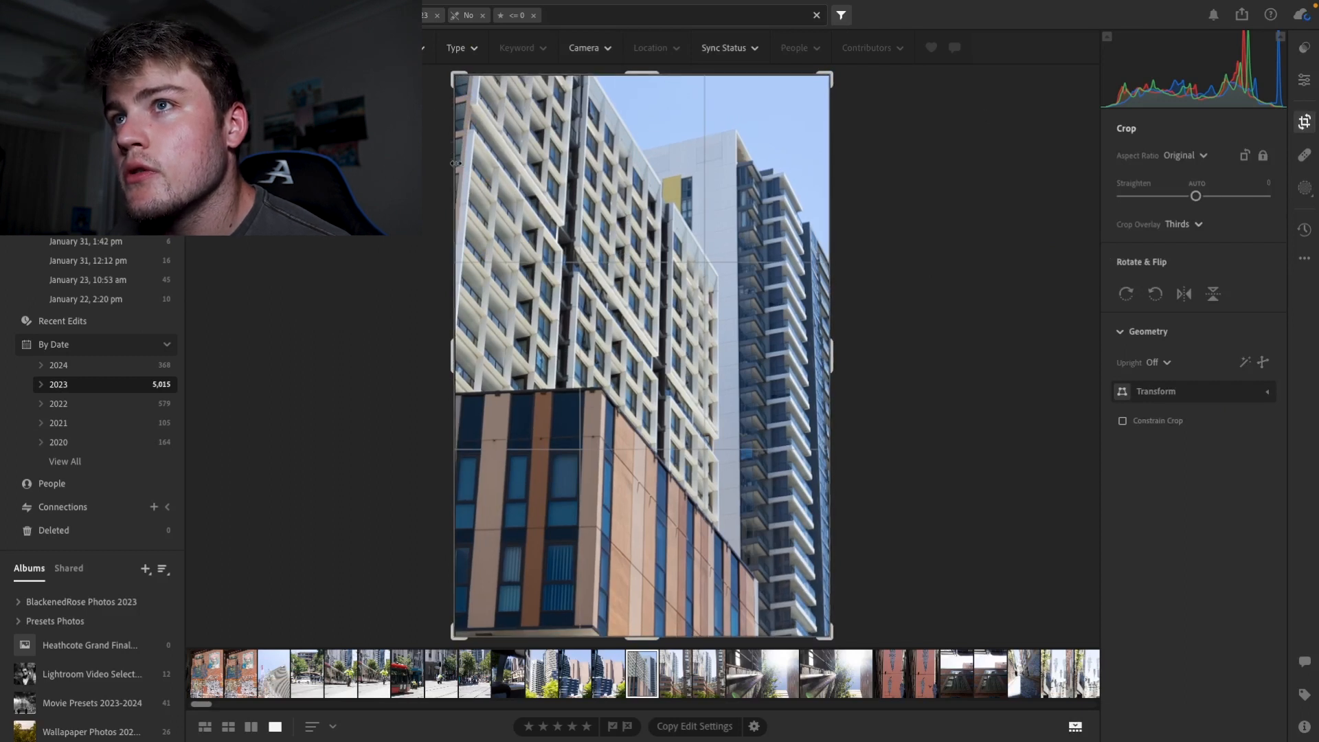
drag(455, 163, 464, 162)
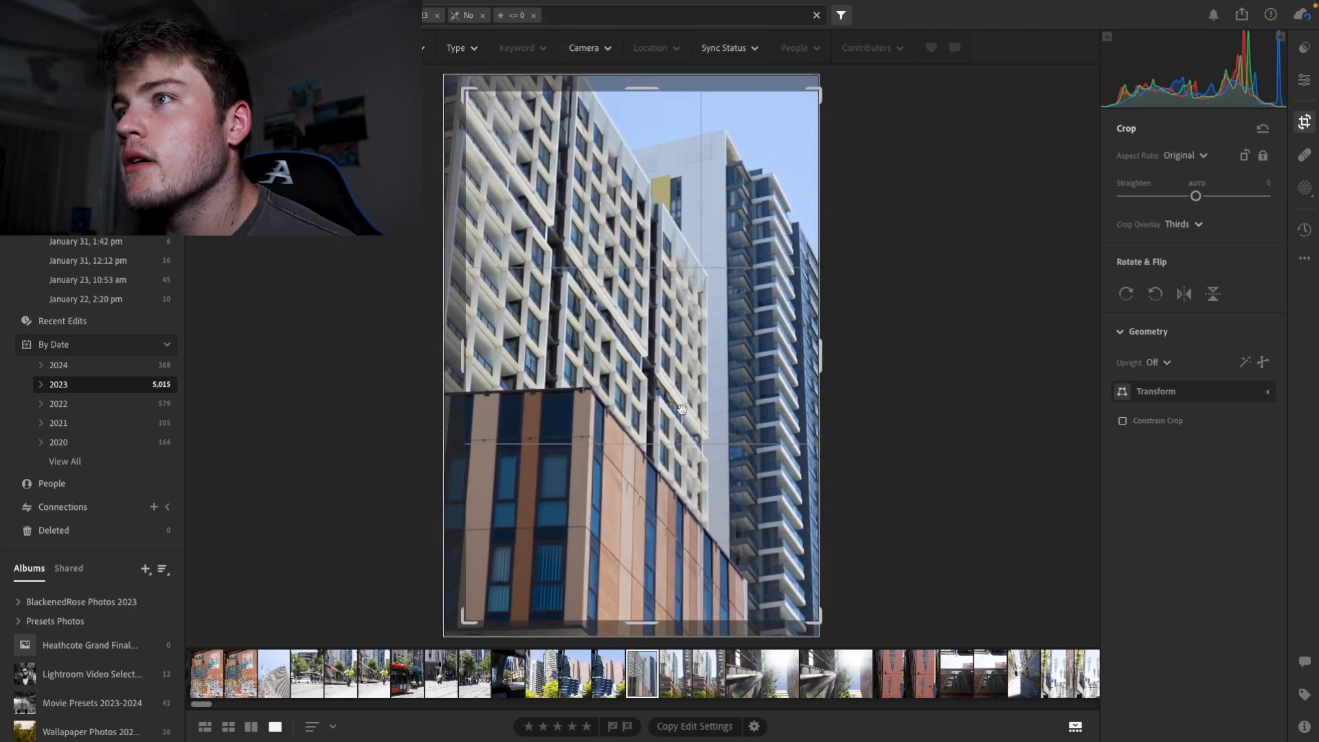
key(Return)
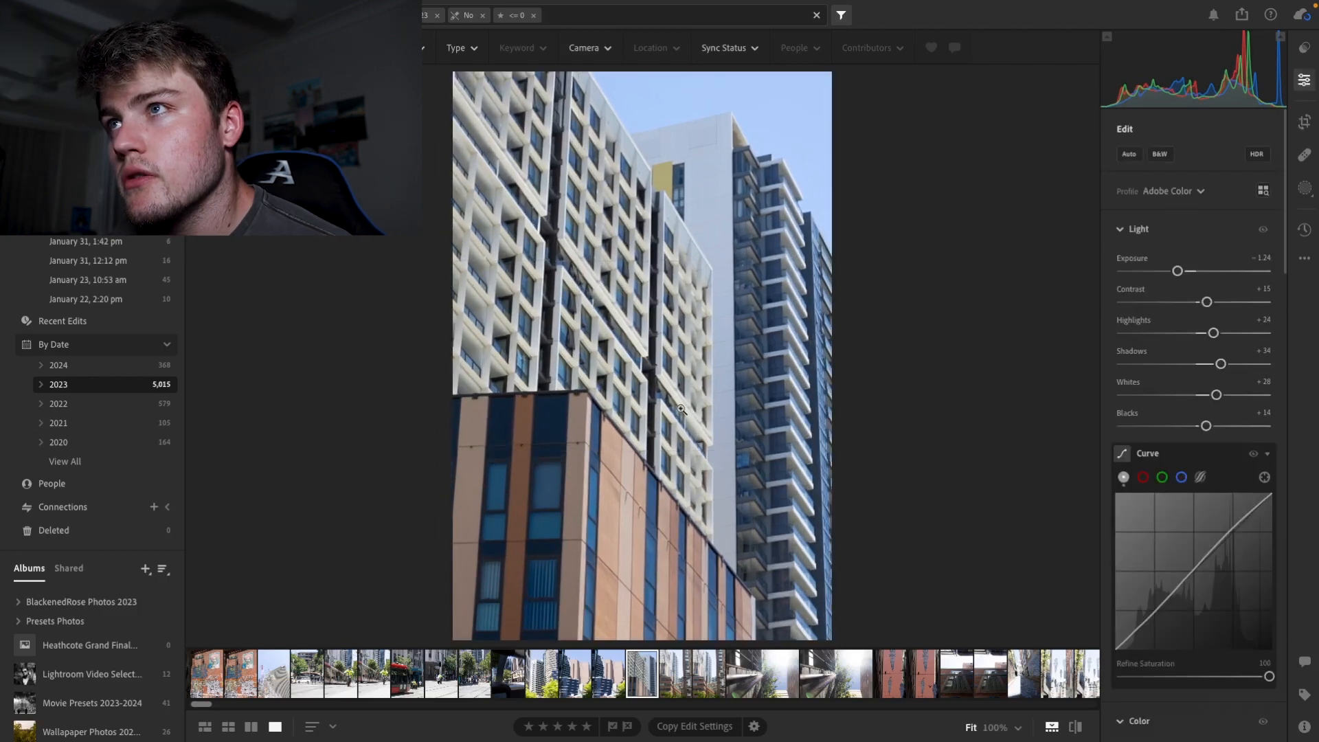
key(5)
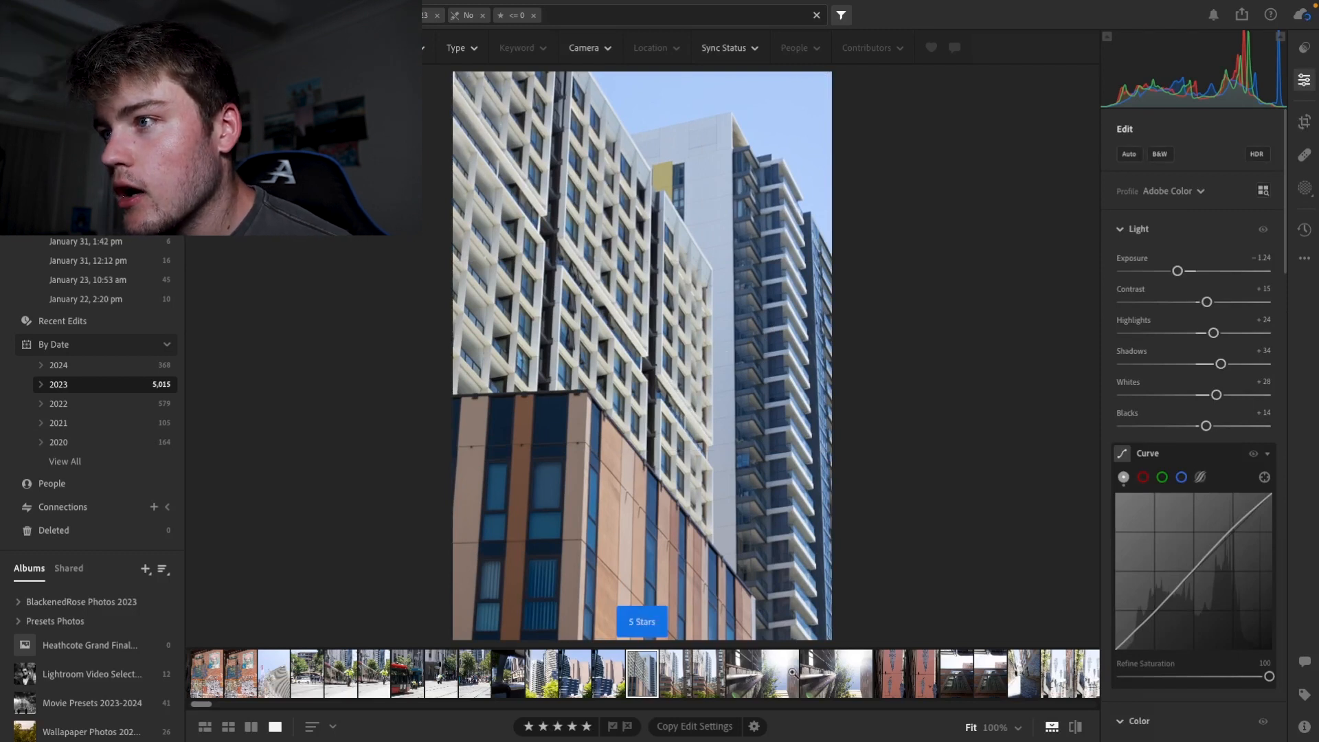
Step: Apply the Amazing Spider Man Preset to the dark-framed street photo with the heritage building
click(622, 664)
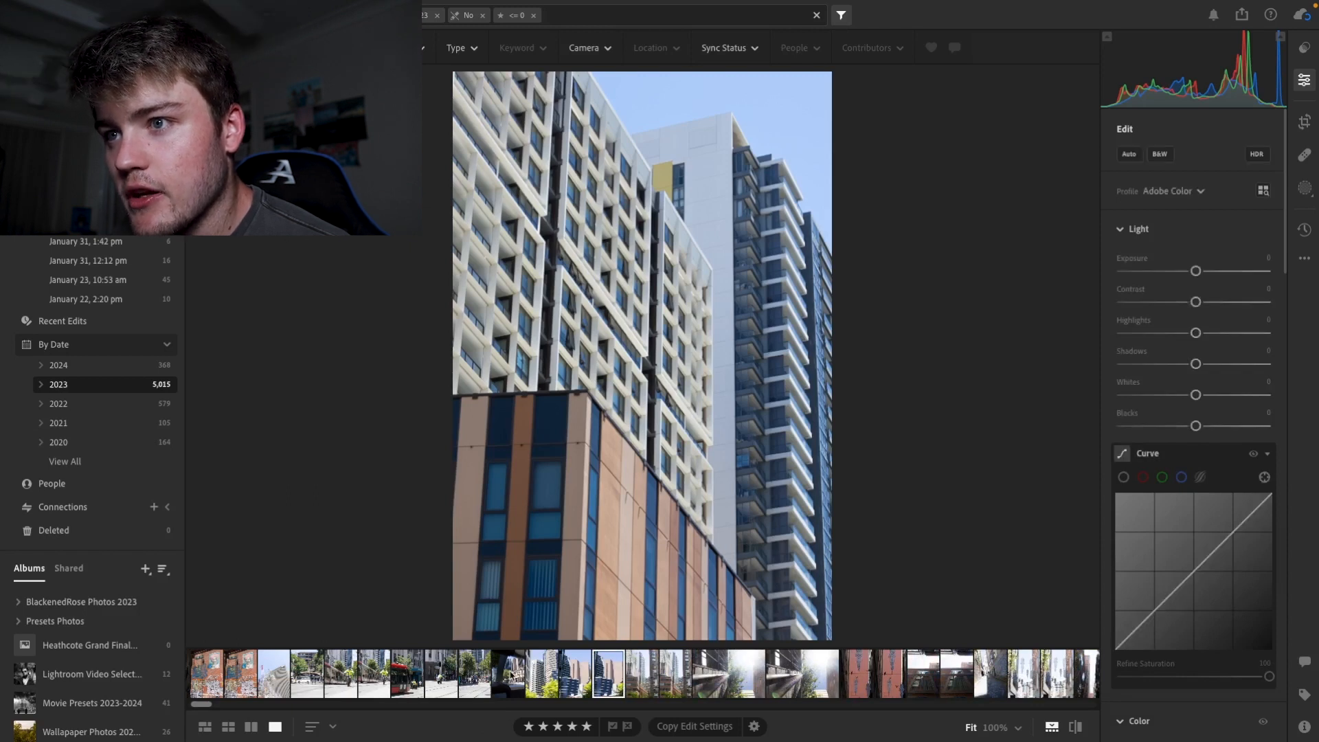
click(521, 658)
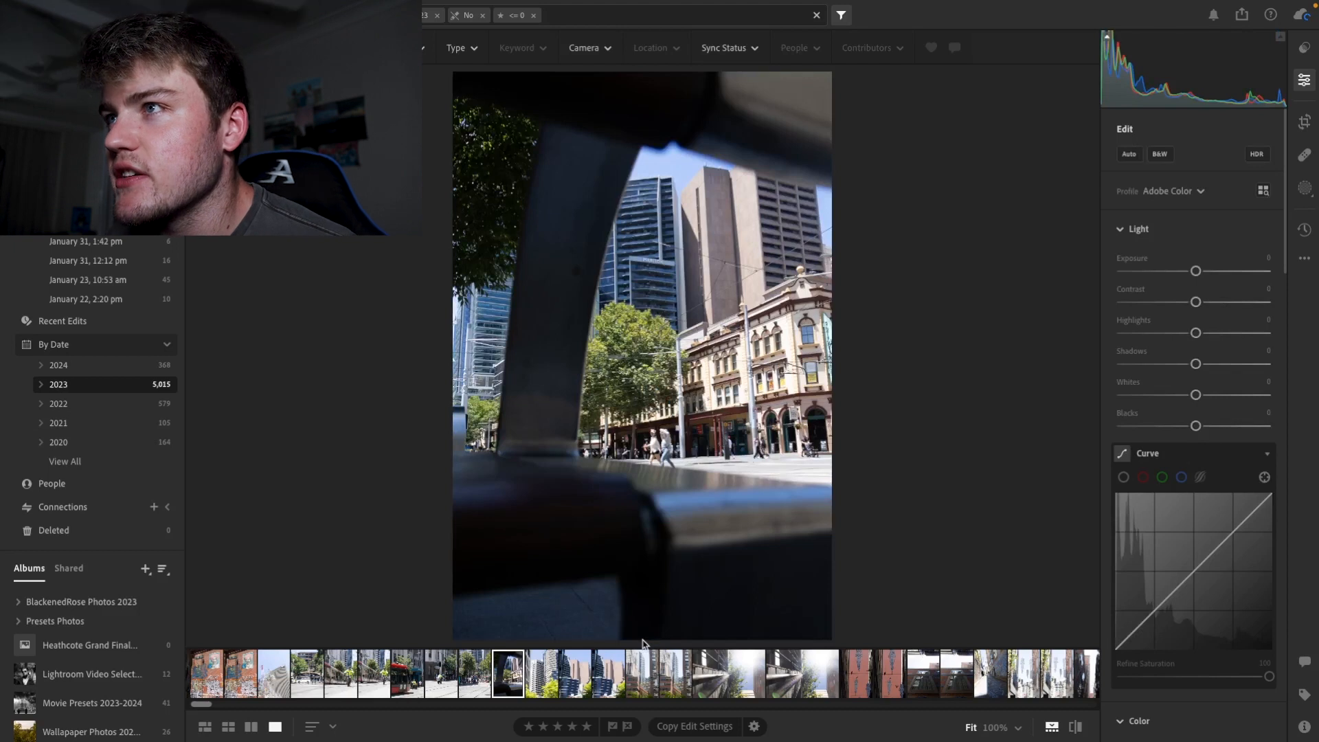
click(1304, 48)
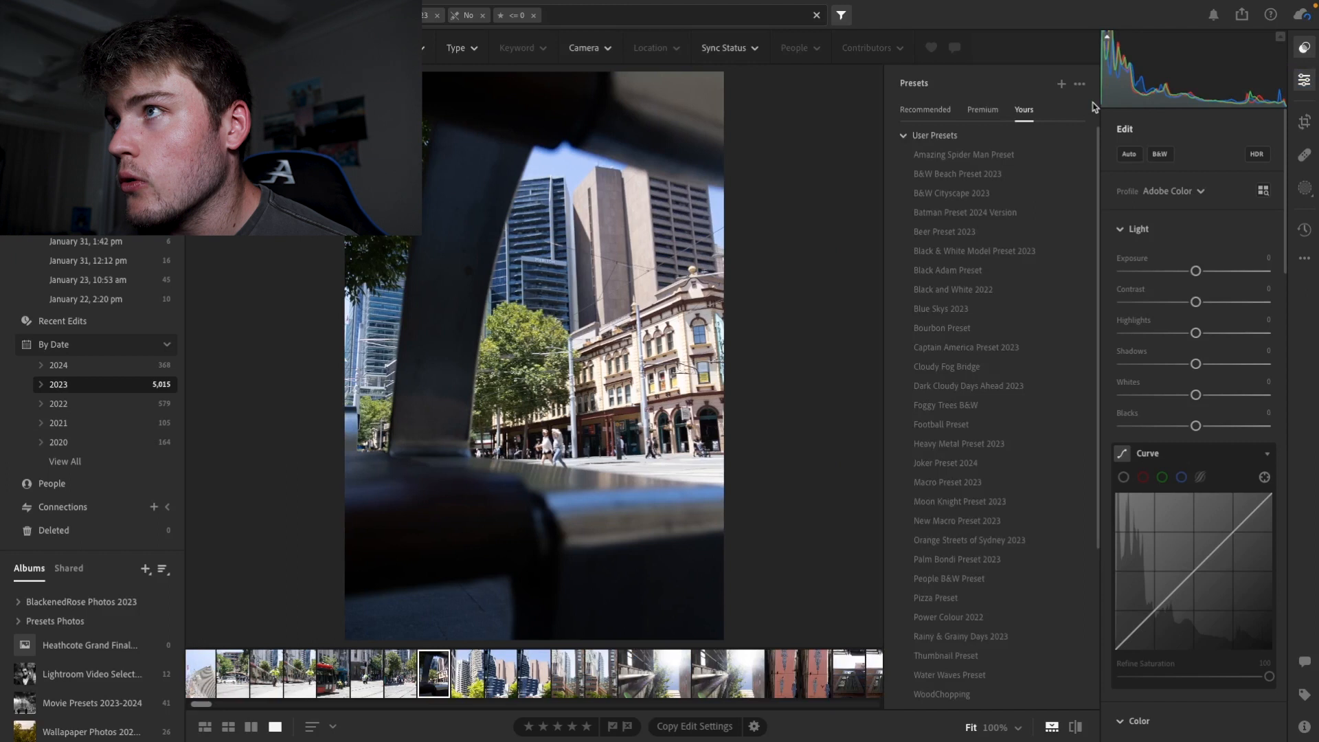
click(987, 160)
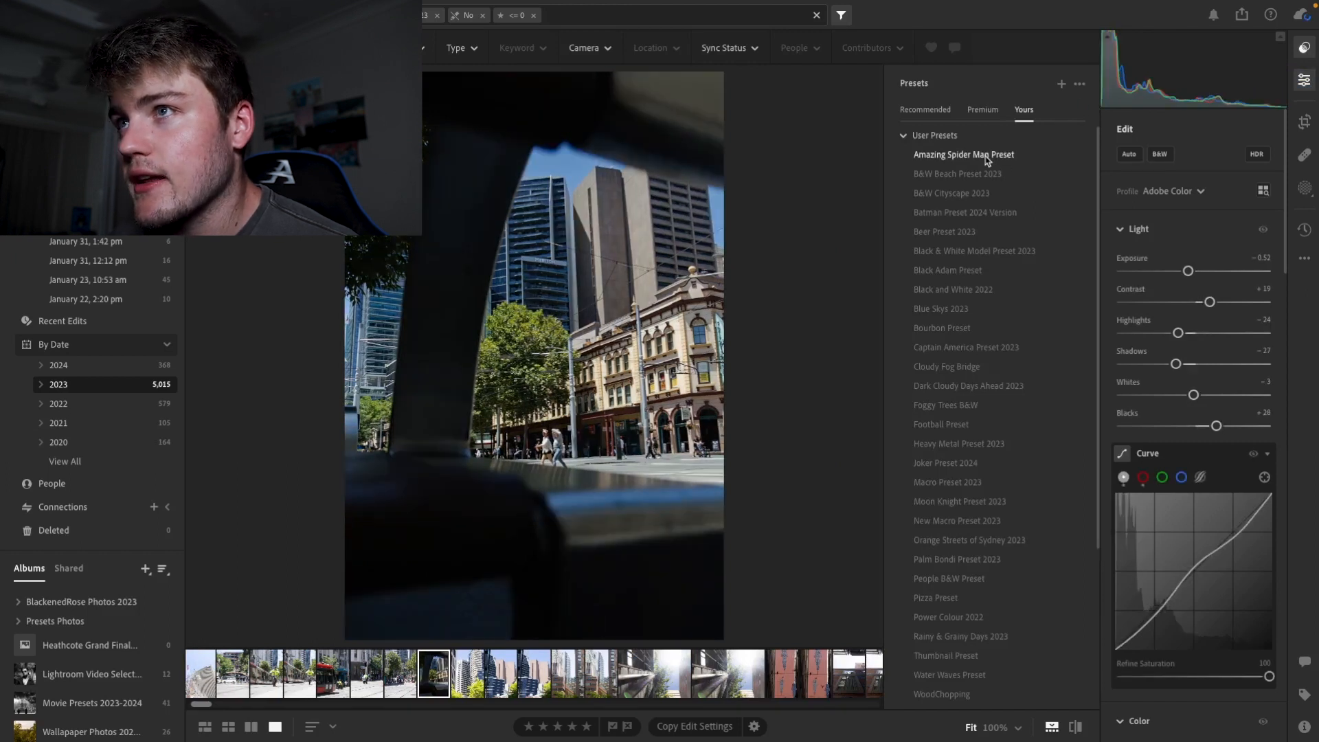
click(988, 160)
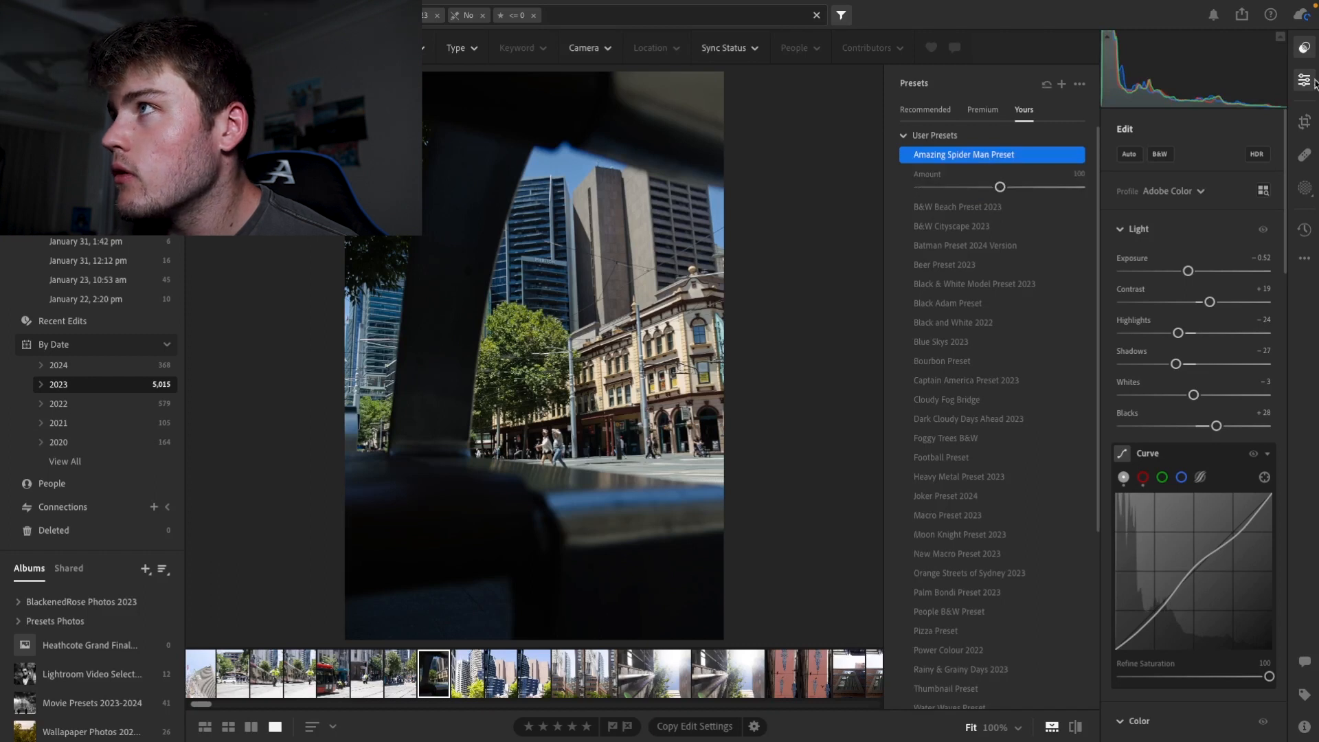
click(1308, 54)
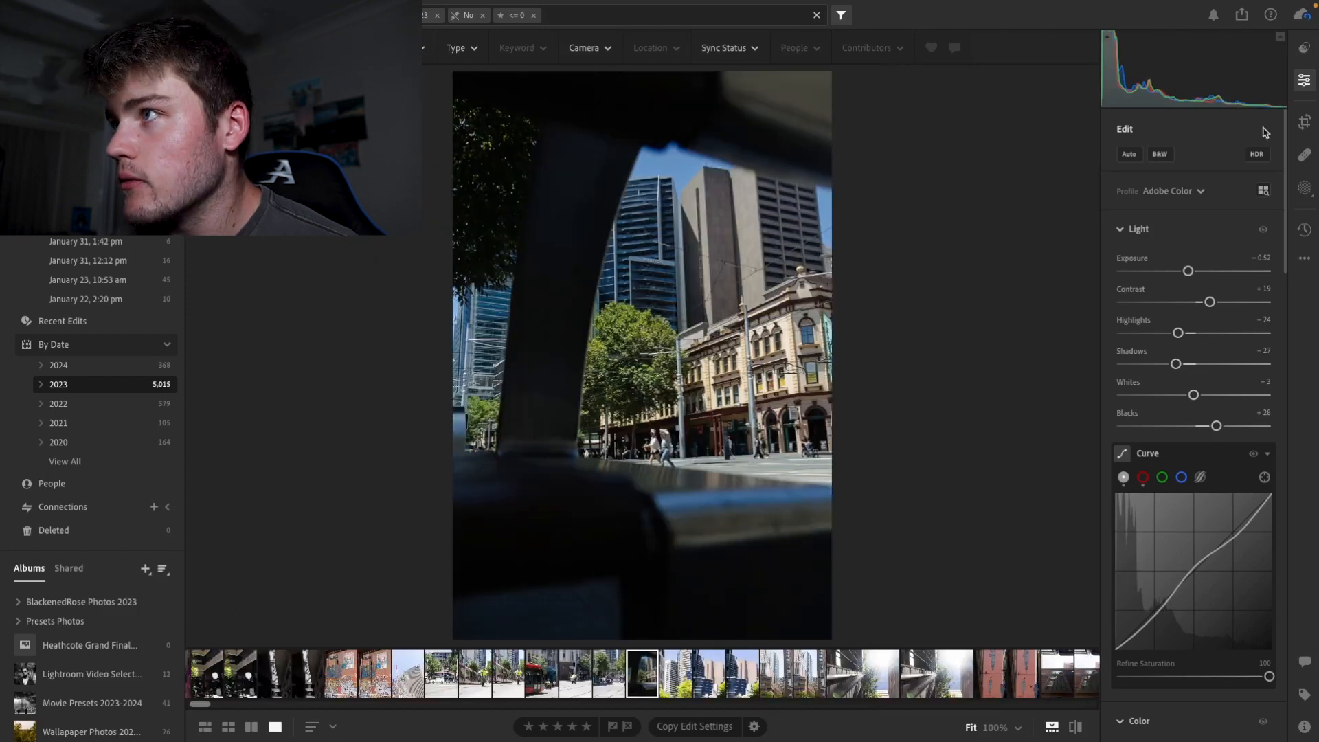
Step: Set the dark-framed street photo's Exposure to -0.72 and straighten it with a slight rotation, cropping to fit
drag(1189, 272, 1185, 271)
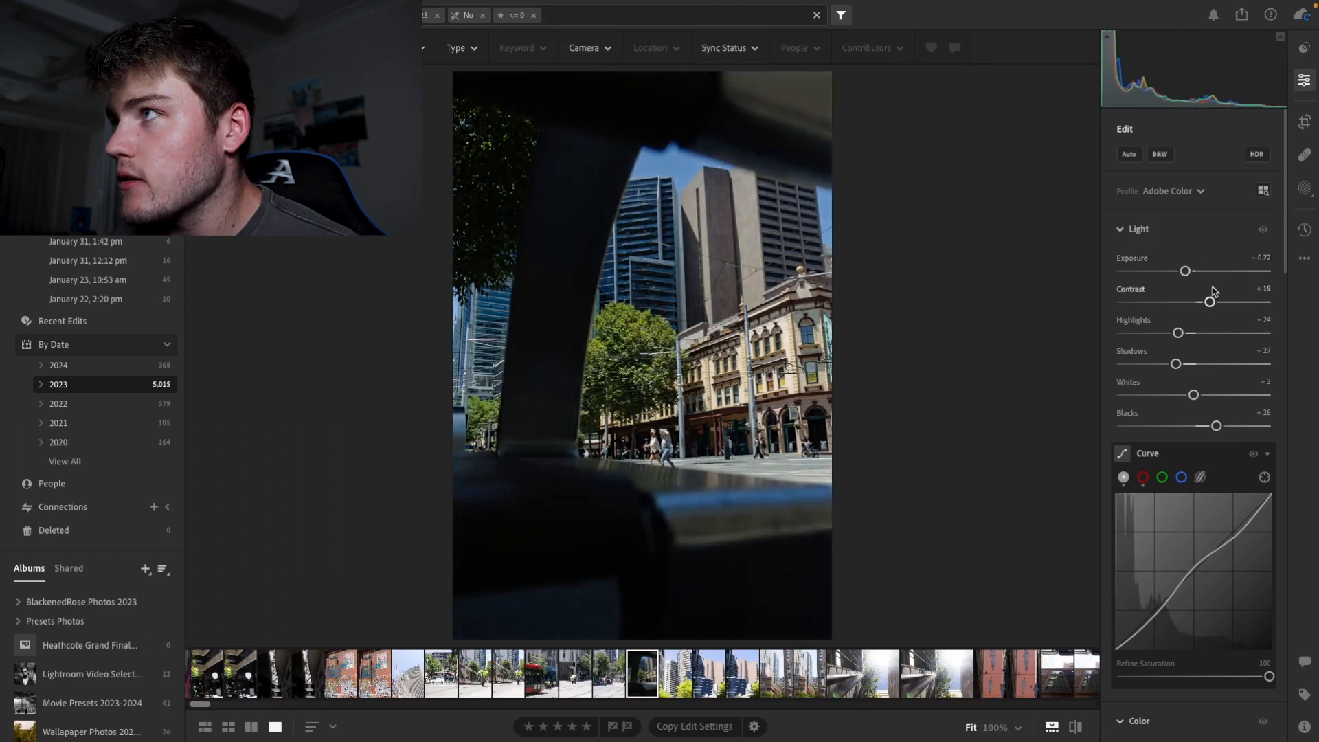
click(1305, 121)
drag(1198, 198, 1203, 199)
key(e)
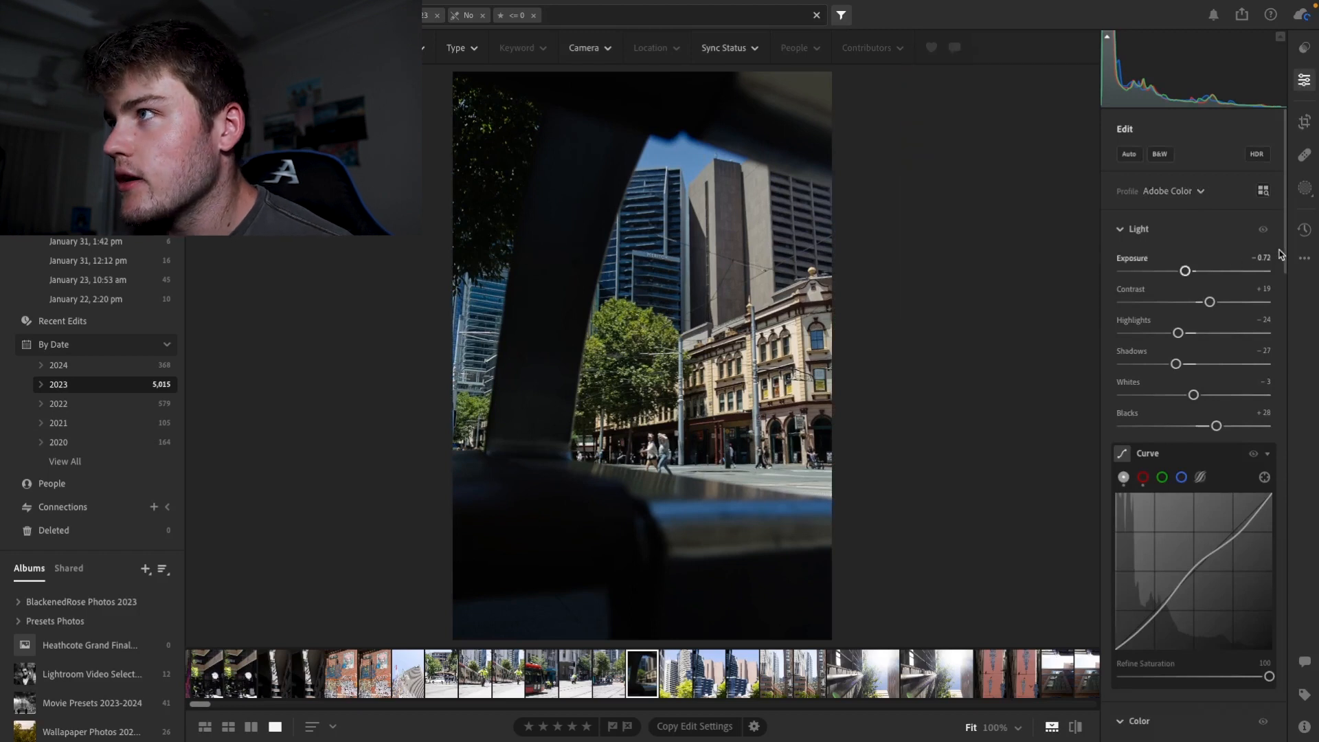
Step: Lower an upper point slightly on the street photo's blue channel curve to warm the bright tones
scroll(1282, 259, down, 1)
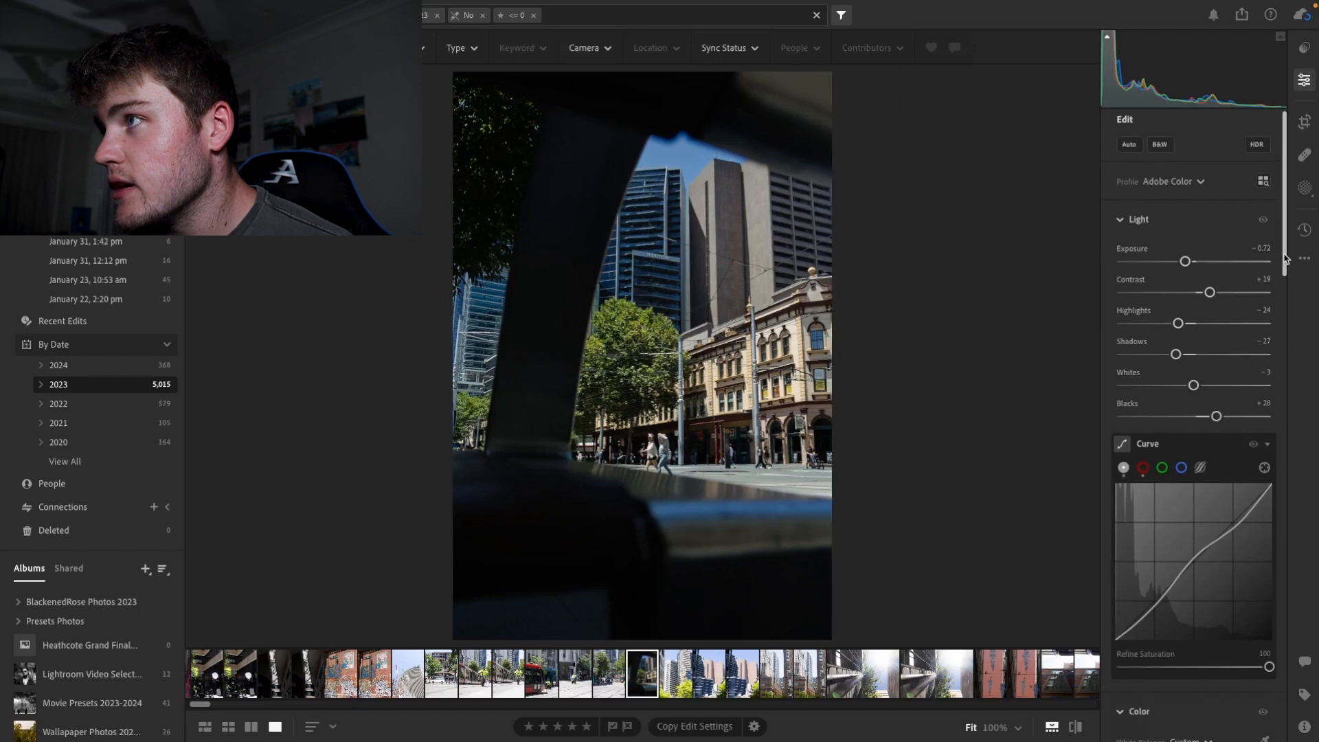
scroll(1284, 258, down, 3)
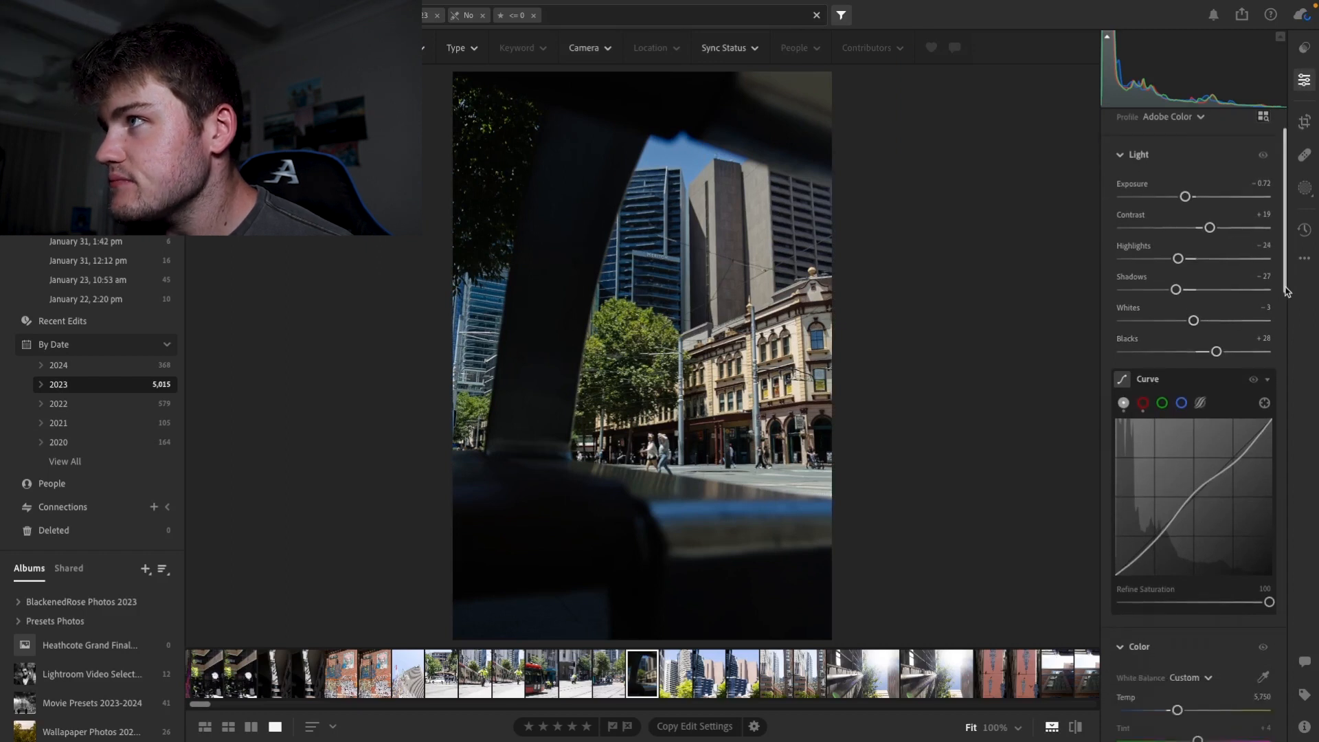
scroll(1286, 302, down, 5)
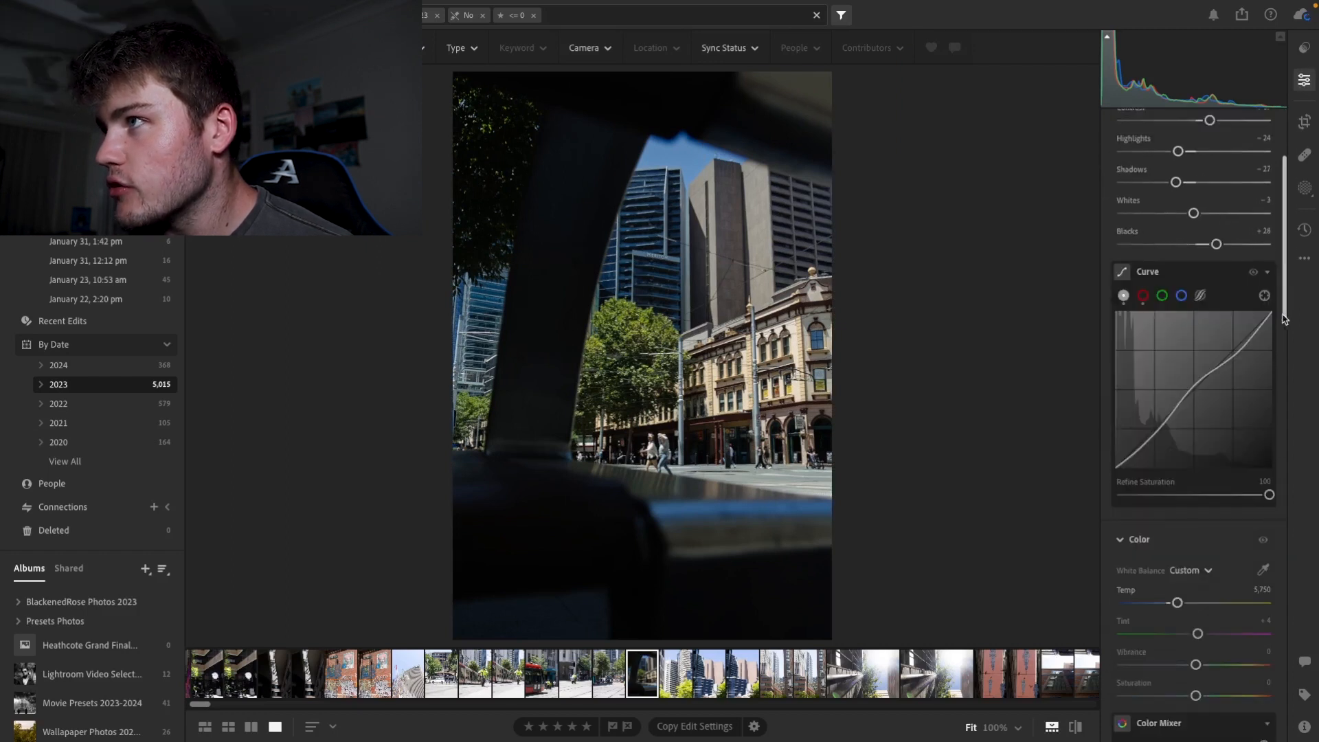
click(1177, 296)
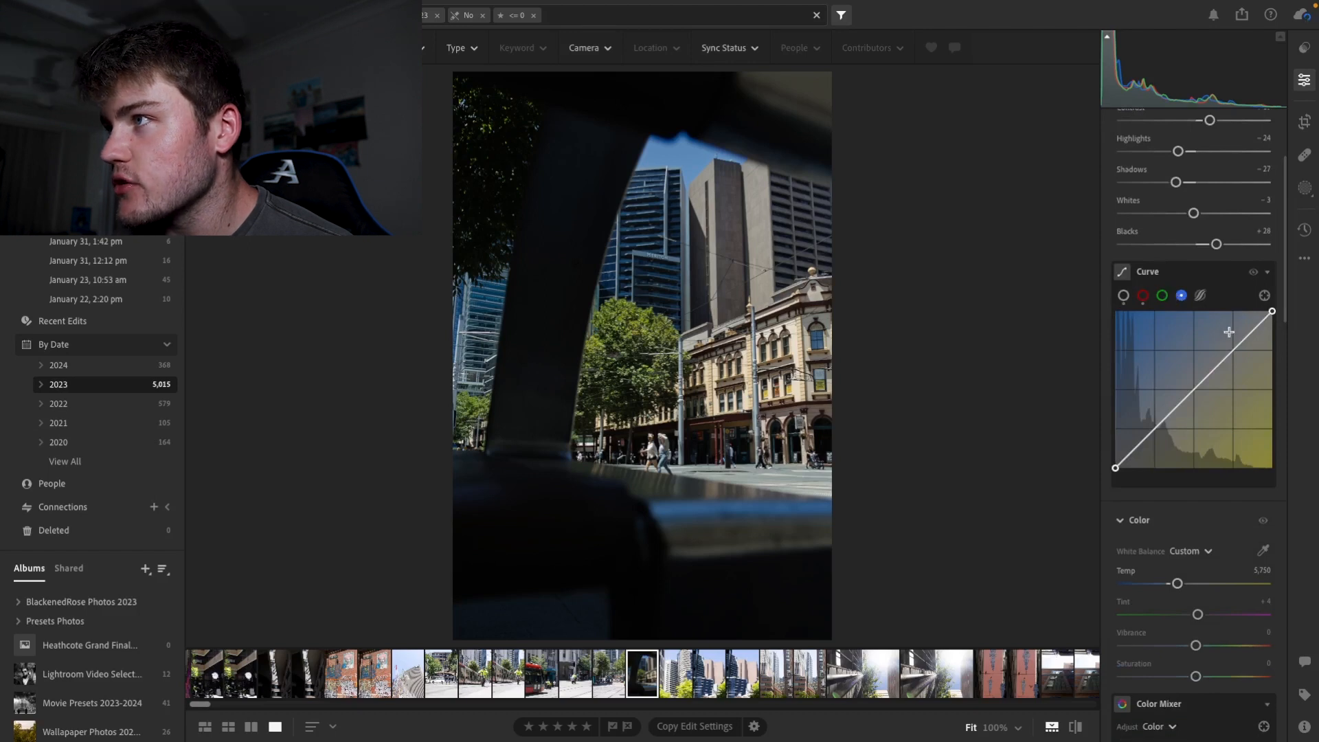
drag(1236, 351, 1241, 353)
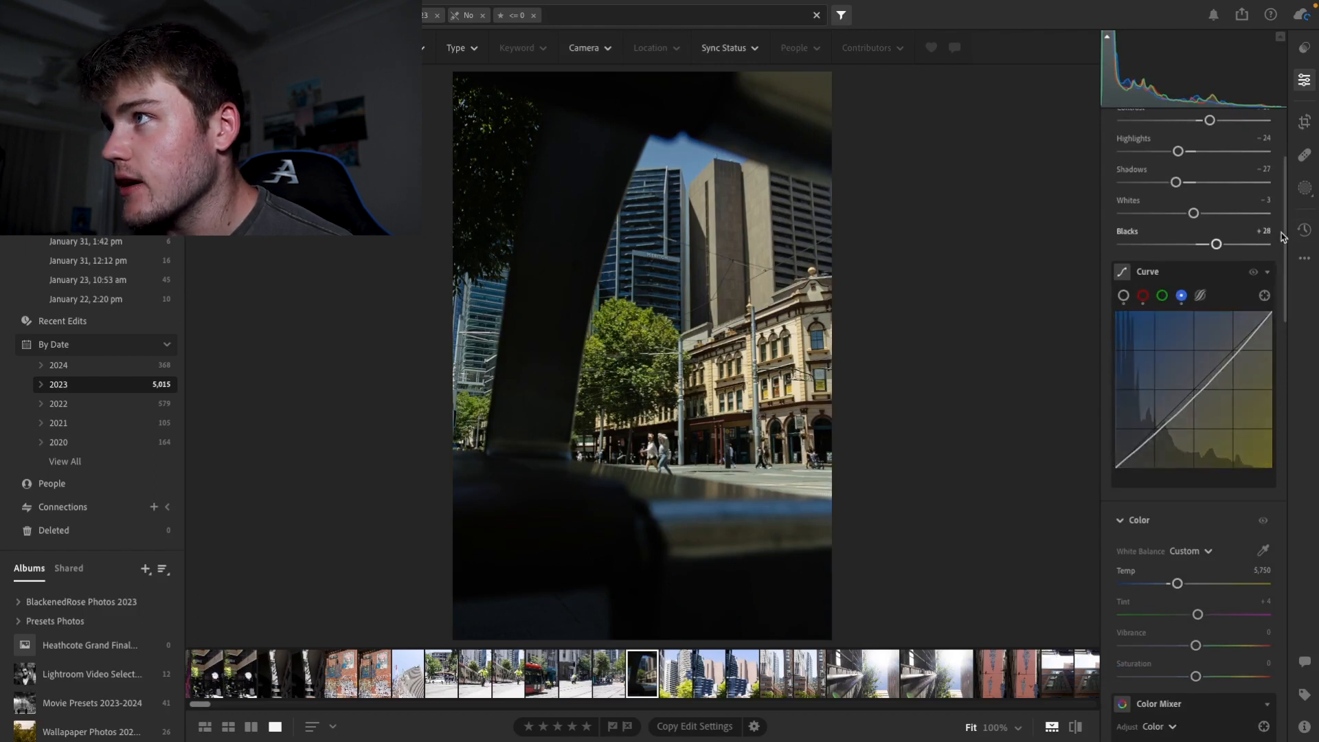
drag(1282, 237, 1288, 443)
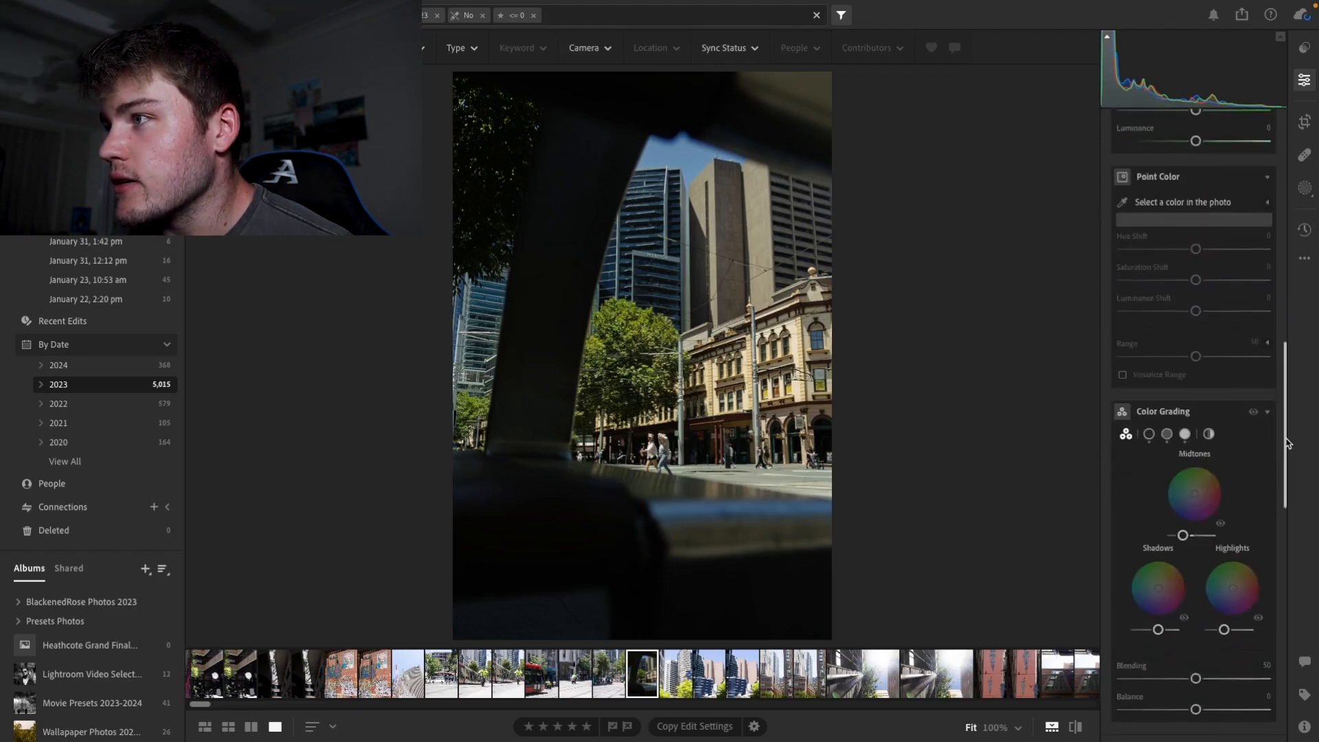
drag(1285, 389, 1280, 180)
Step: Open the graffiti wall photo with the PARKER L sign and convert it to black and white
click(674, 672)
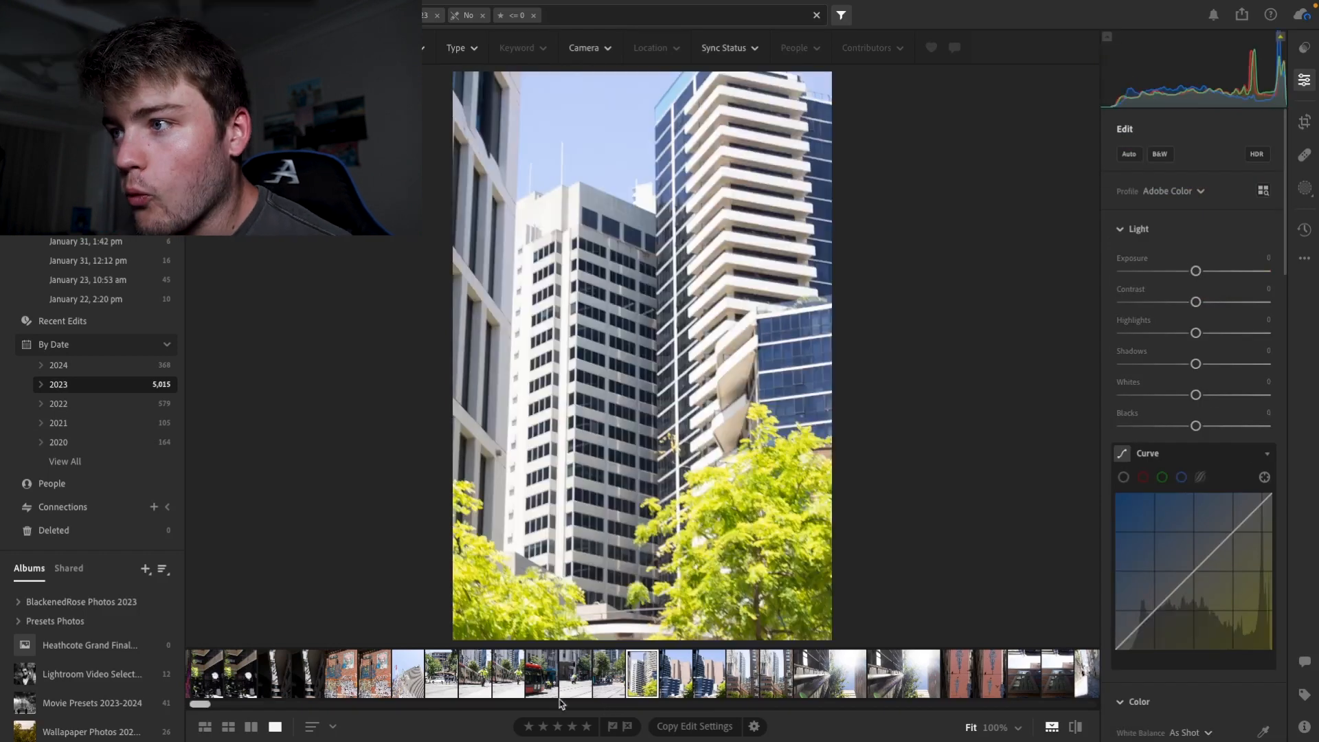
click(375, 673)
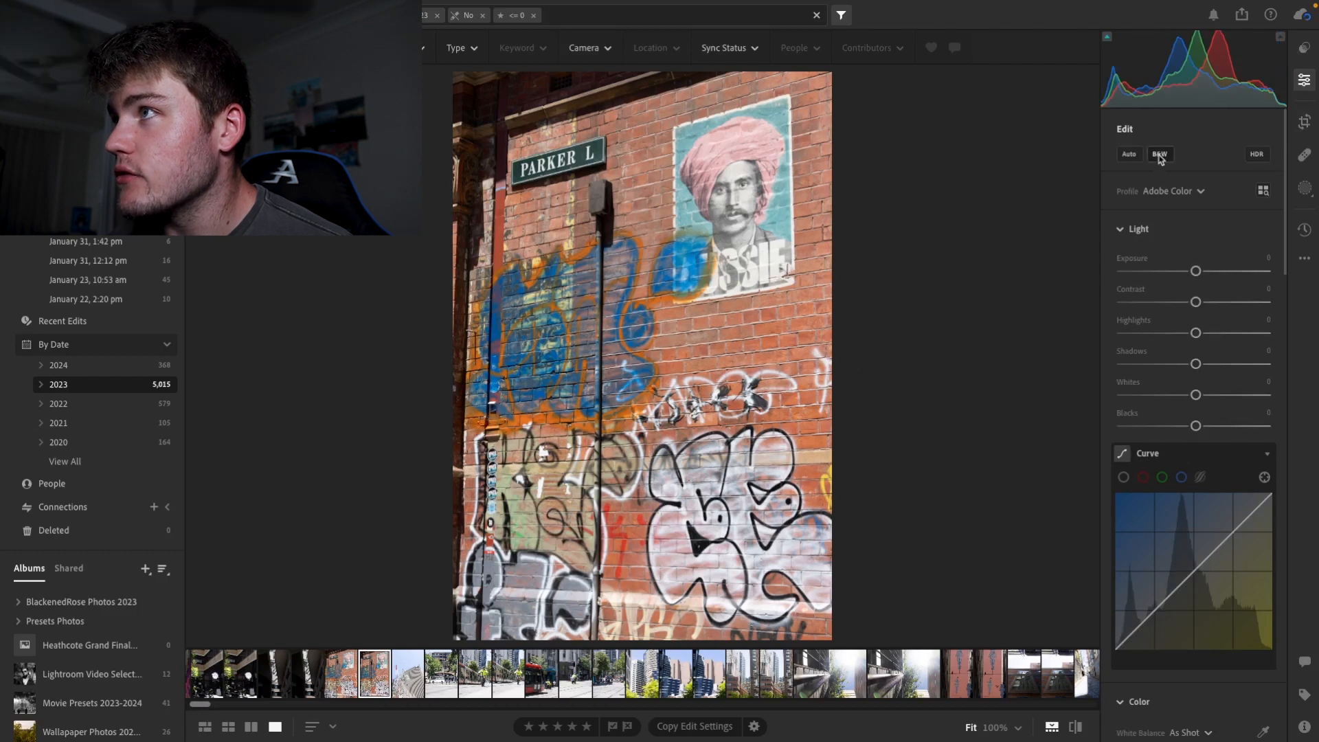
click(1160, 155)
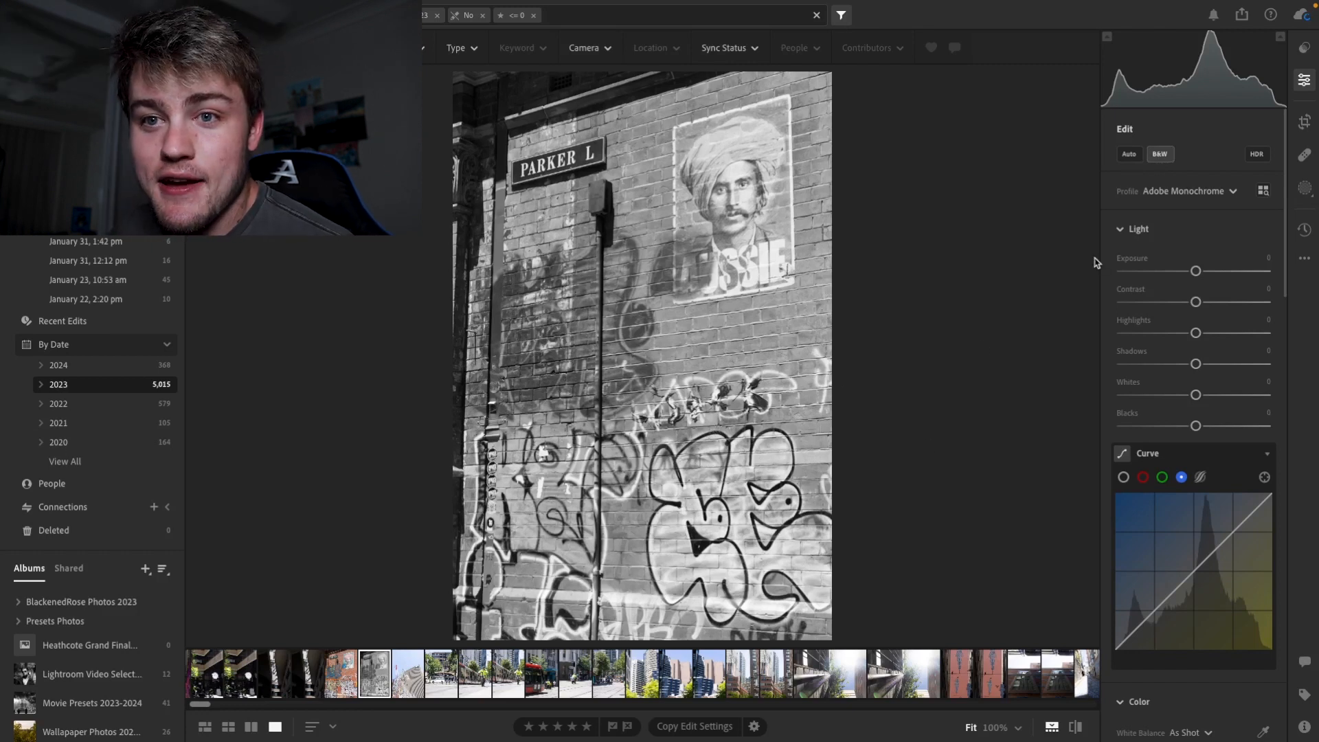
Step: Set the graffiti photo's Exposure to -0.71, Contrast +14, Highlights -14, Shadows -16, Whites -18 and Blacks -20
drag(1196, 271, 1191, 273)
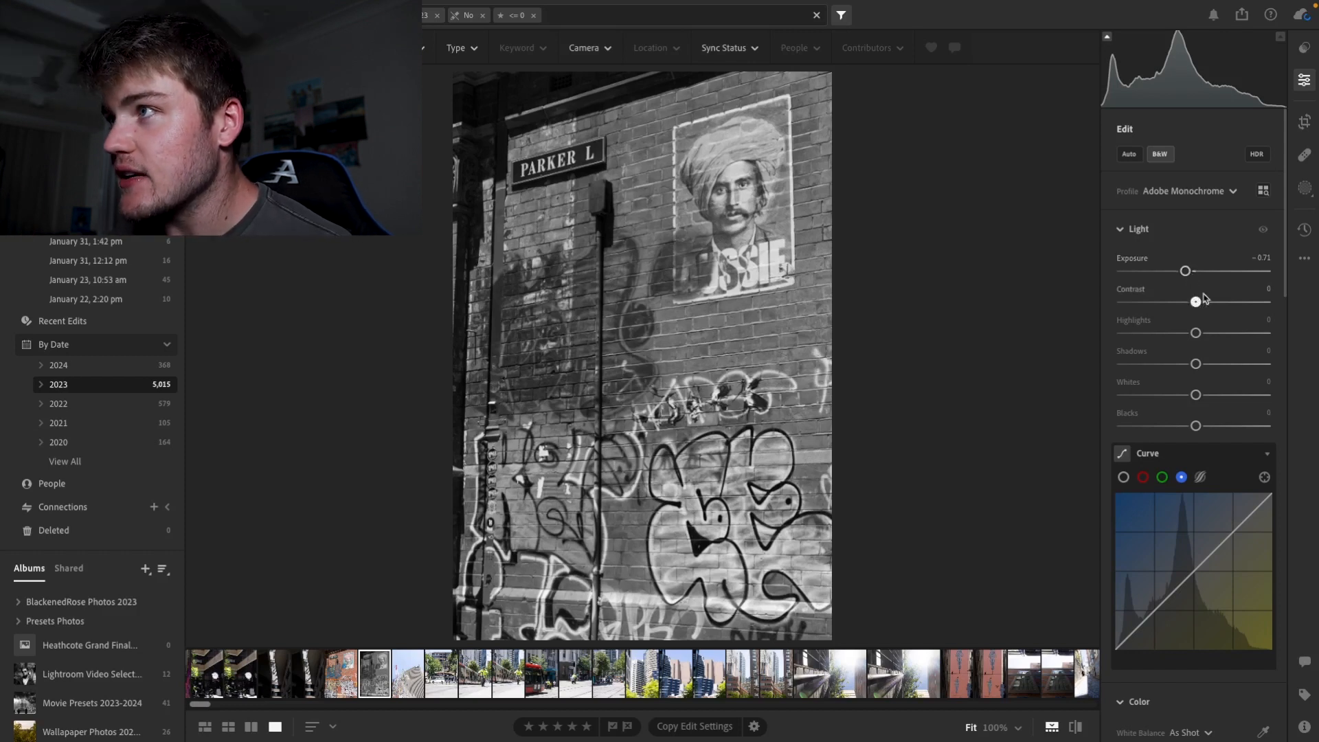
drag(1203, 302, 1188, 335)
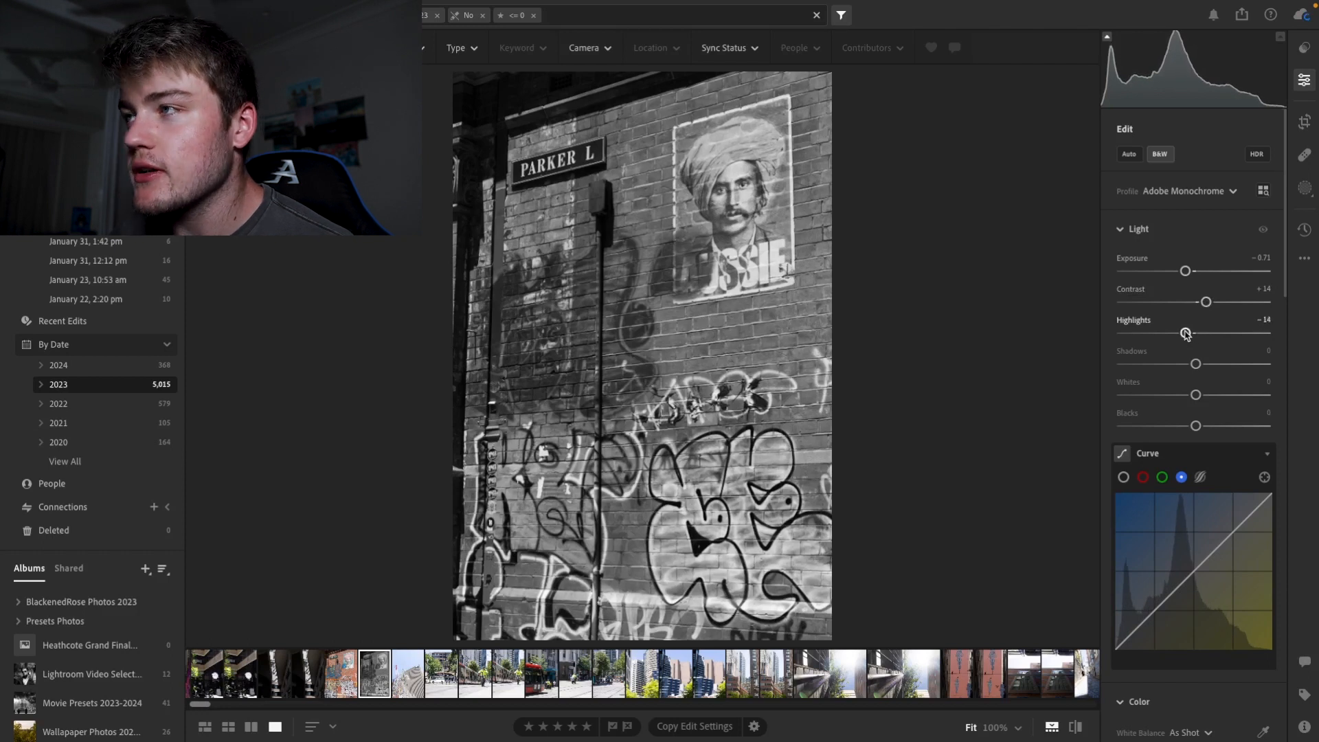
drag(1198, 368, 1181, 425)
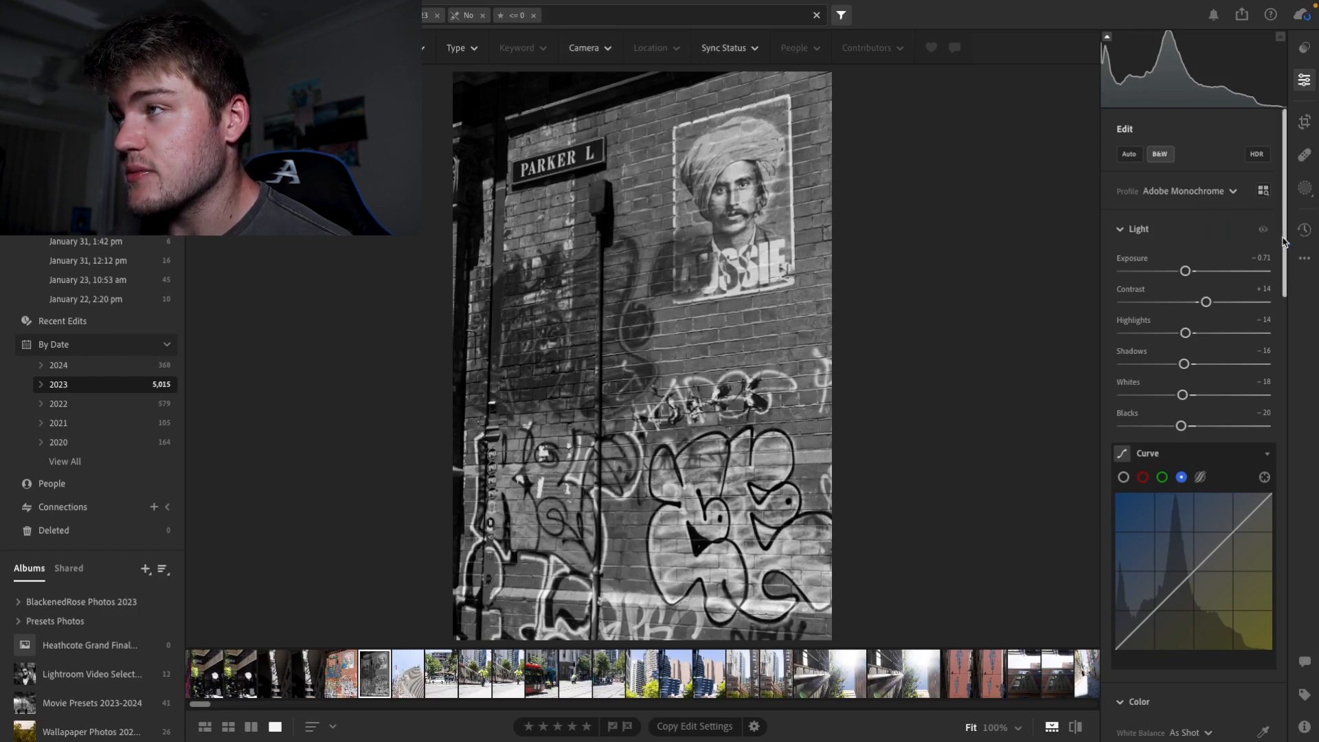
Step: Darken the graffiti photo's main tone curve slightly with an upper and a lower point, and set Exposure to -0.58
scroll(1285, 255, down, 2)
scroll(1286, 254, down, 5)
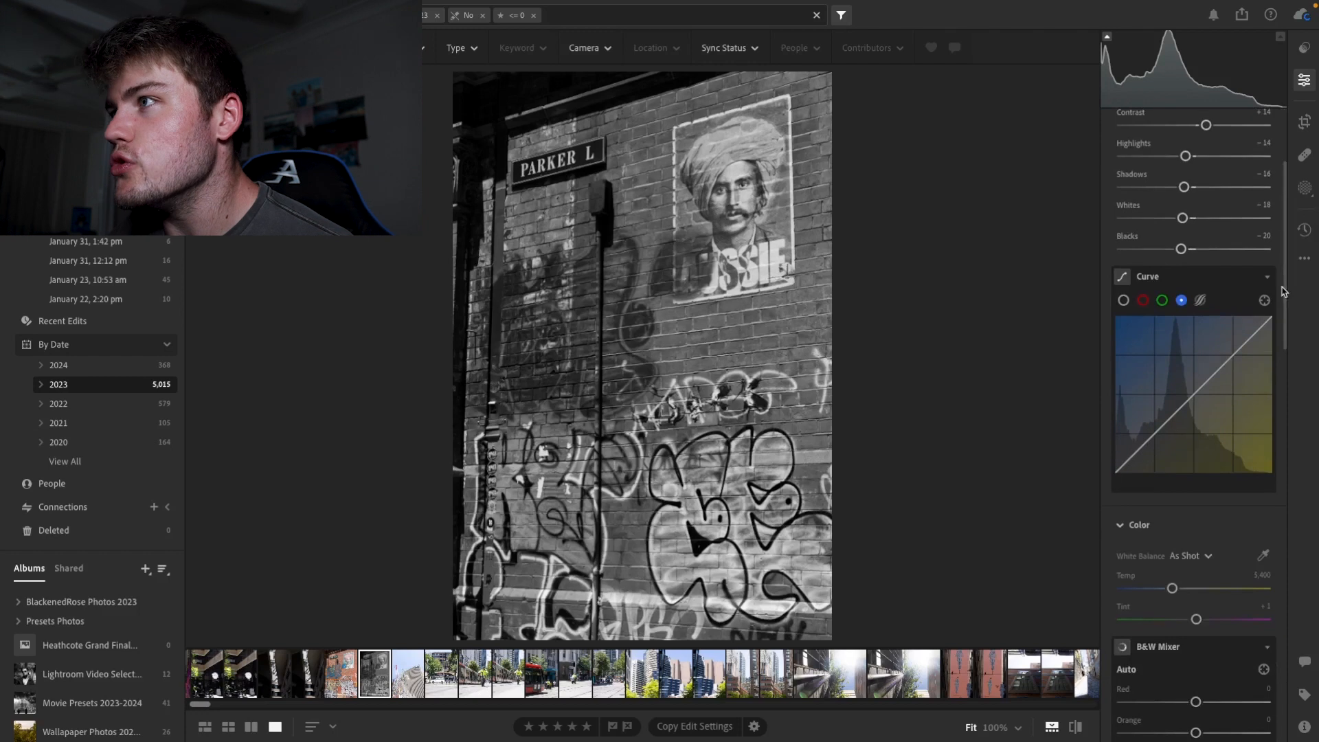
mouse_move(1232, 356)
mouse_down()
mouse_move(1237, 385)
mouse_move(1234, 356)
mouse_up()
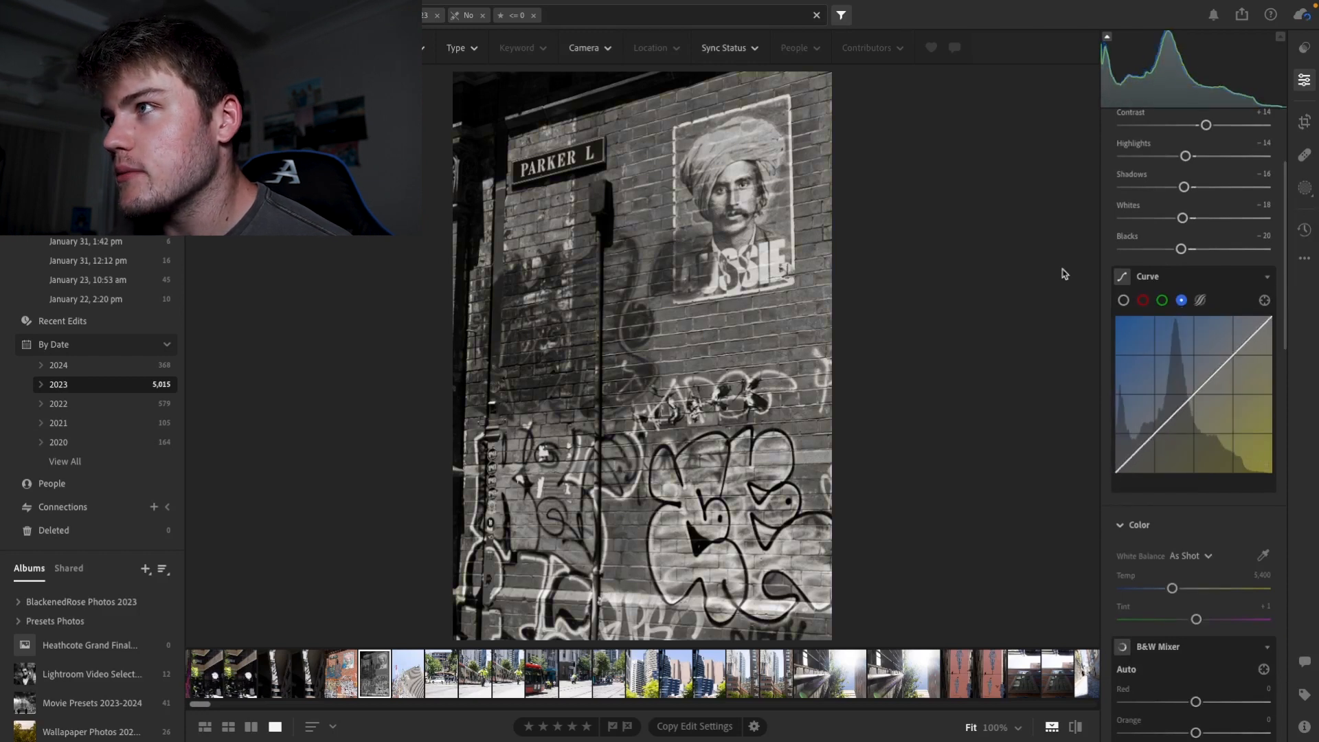
click(1124, 301)
drag(1232, 354, 1237, 358)
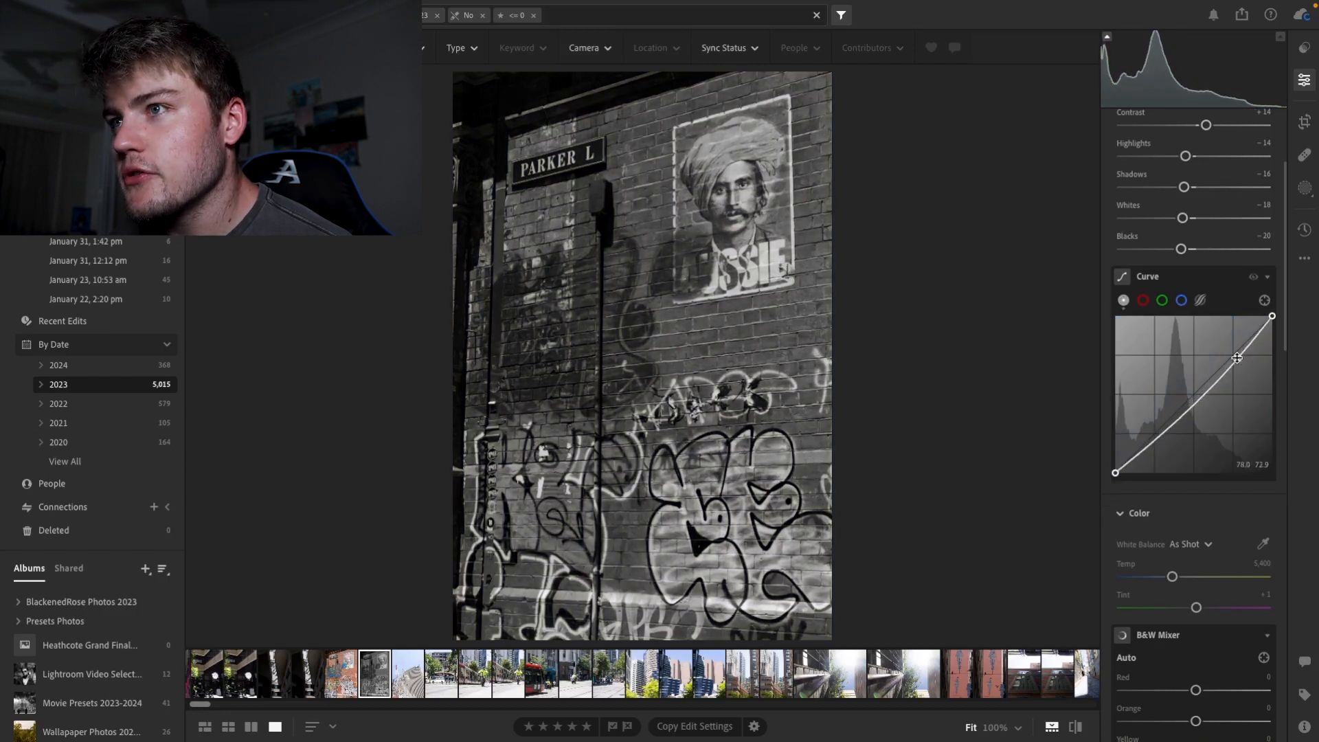
drag(1189, 408, 1184, 413)
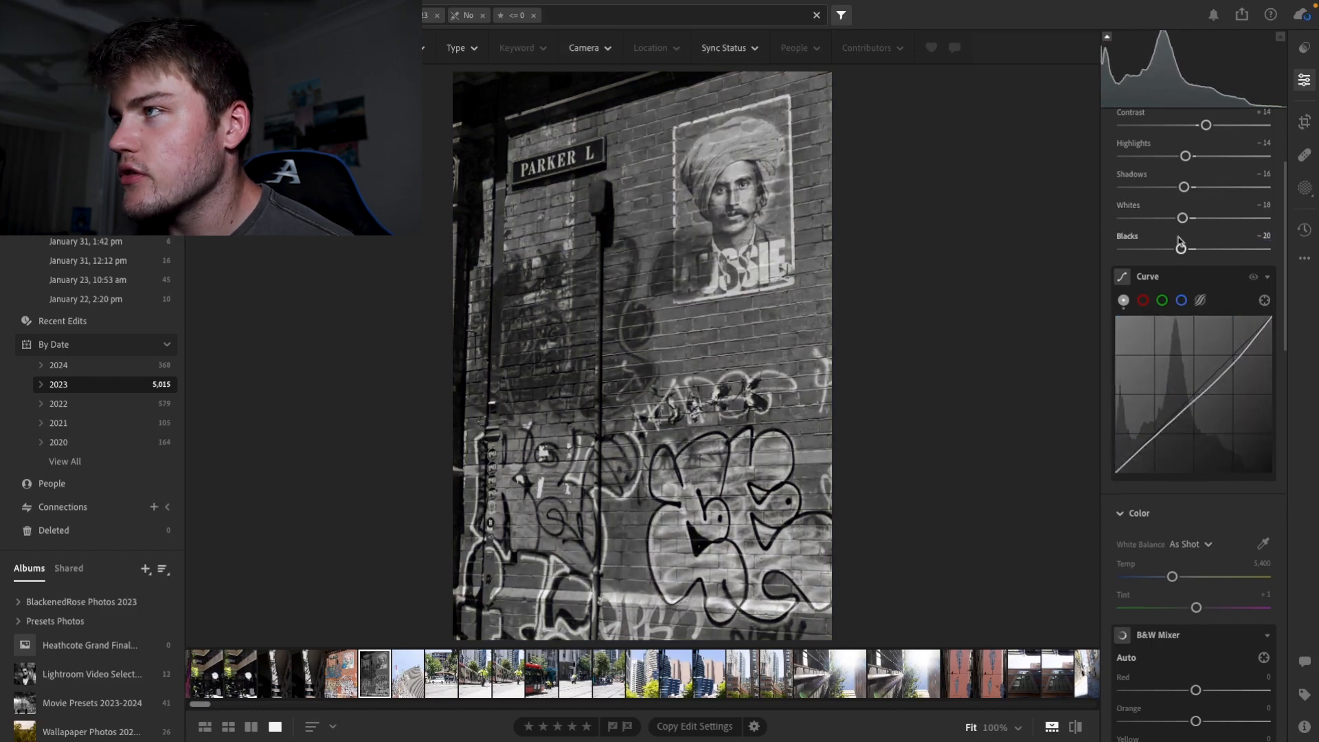
drag(1287, 231, 1287, 196)
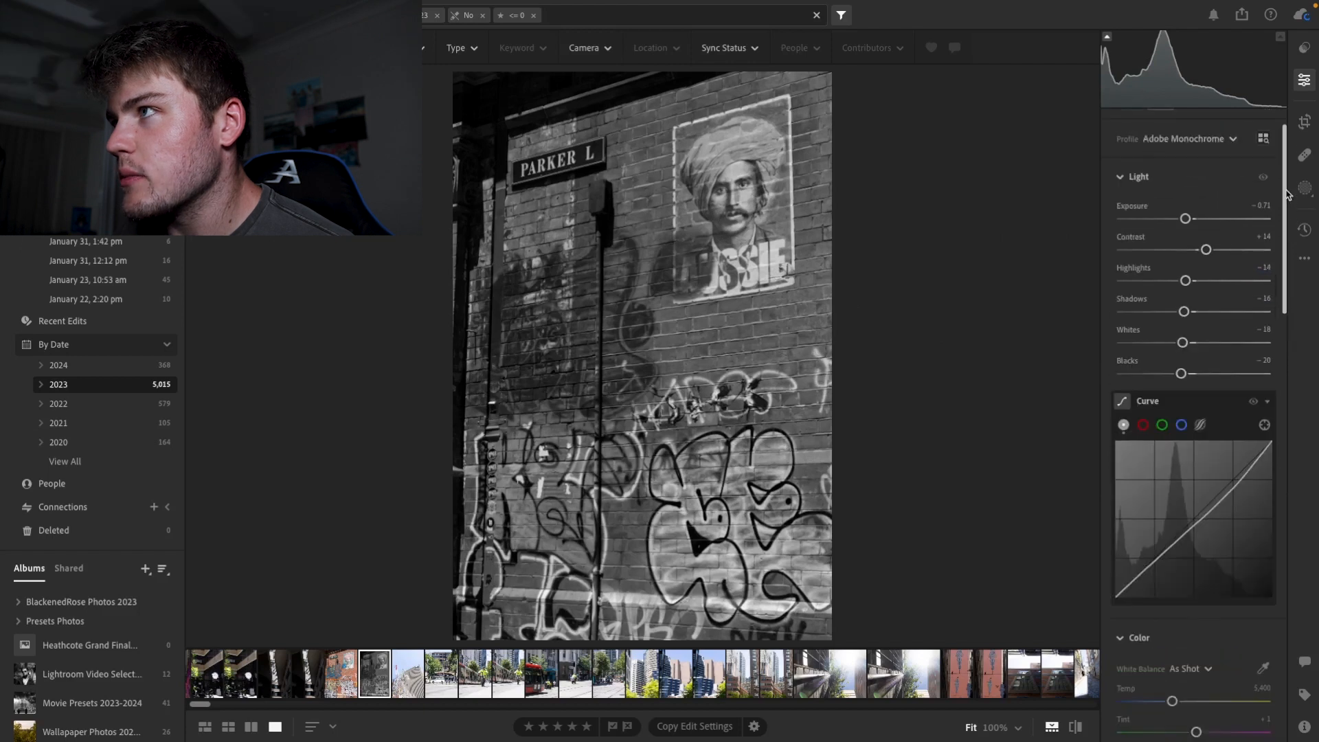
drag(1187, 220, 1187, 219)
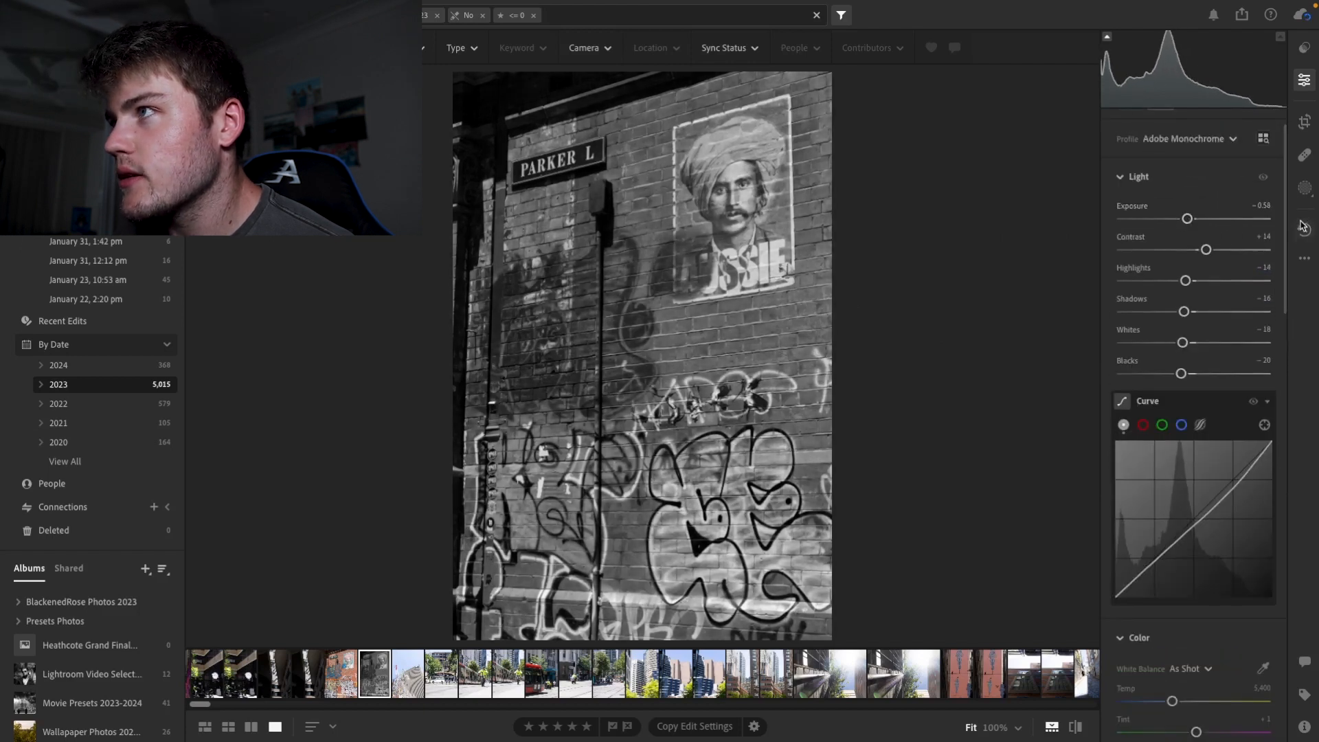
Step: Adjust the graffiti photo's Color Grading luminance with brighter midtones, darker shadows and tuned highlights, and rate it 5 stars
drag(1283, 226, 1282, 457)
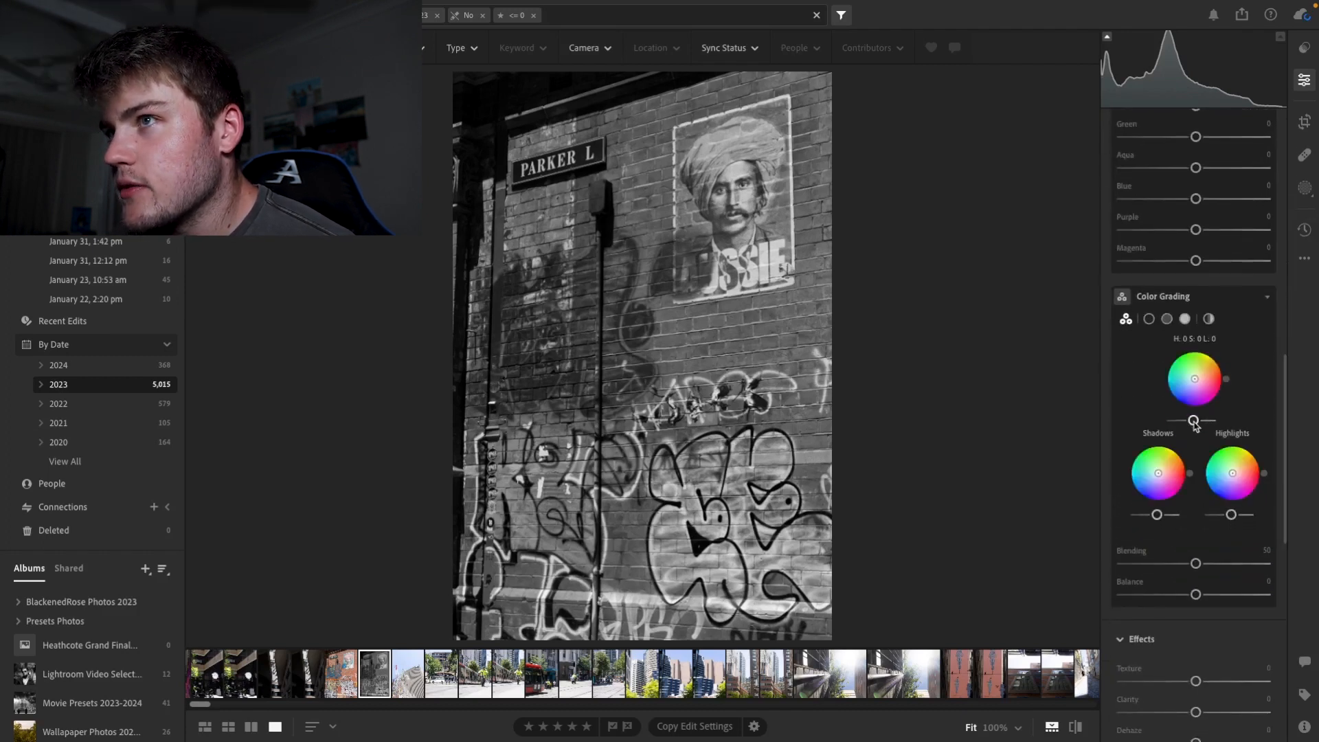
drag(1193, 421, 1203, 421)
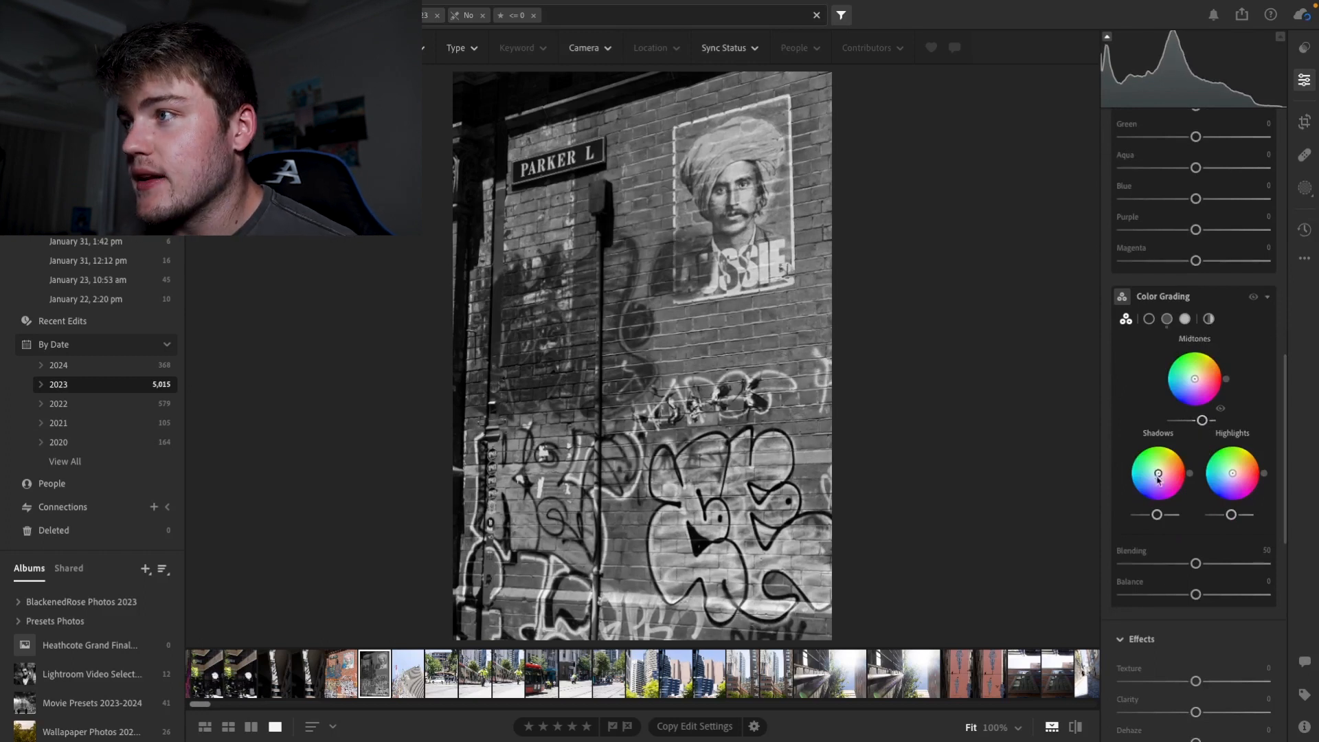
drag(1157, 515, 1148, 514)
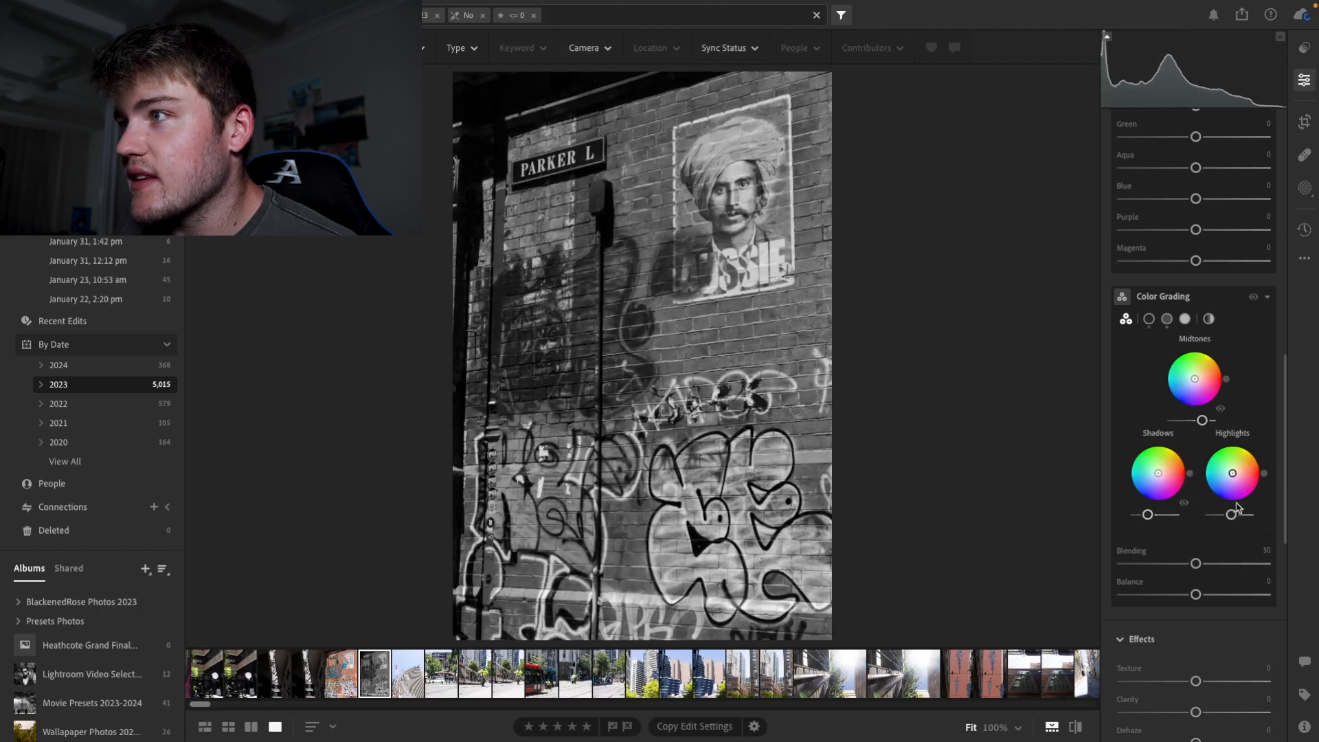
drag(1231, 516, 1287, 271)
scroll(1285, 550, down, 3)
key(5)
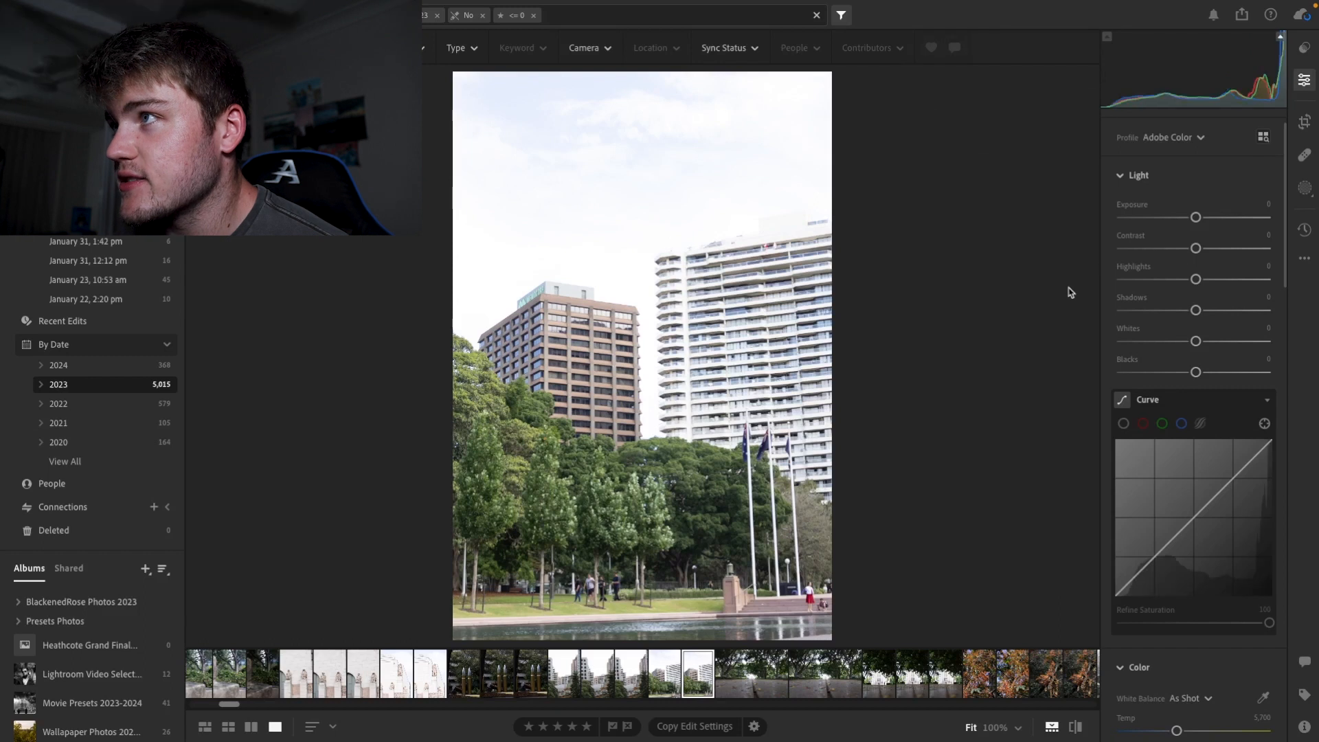
Step: Set the park and apartment towers photo's Exposure to -1.89, Contrast to +14 and Highlights to +25
drag(1196, 217, 1169, 218)
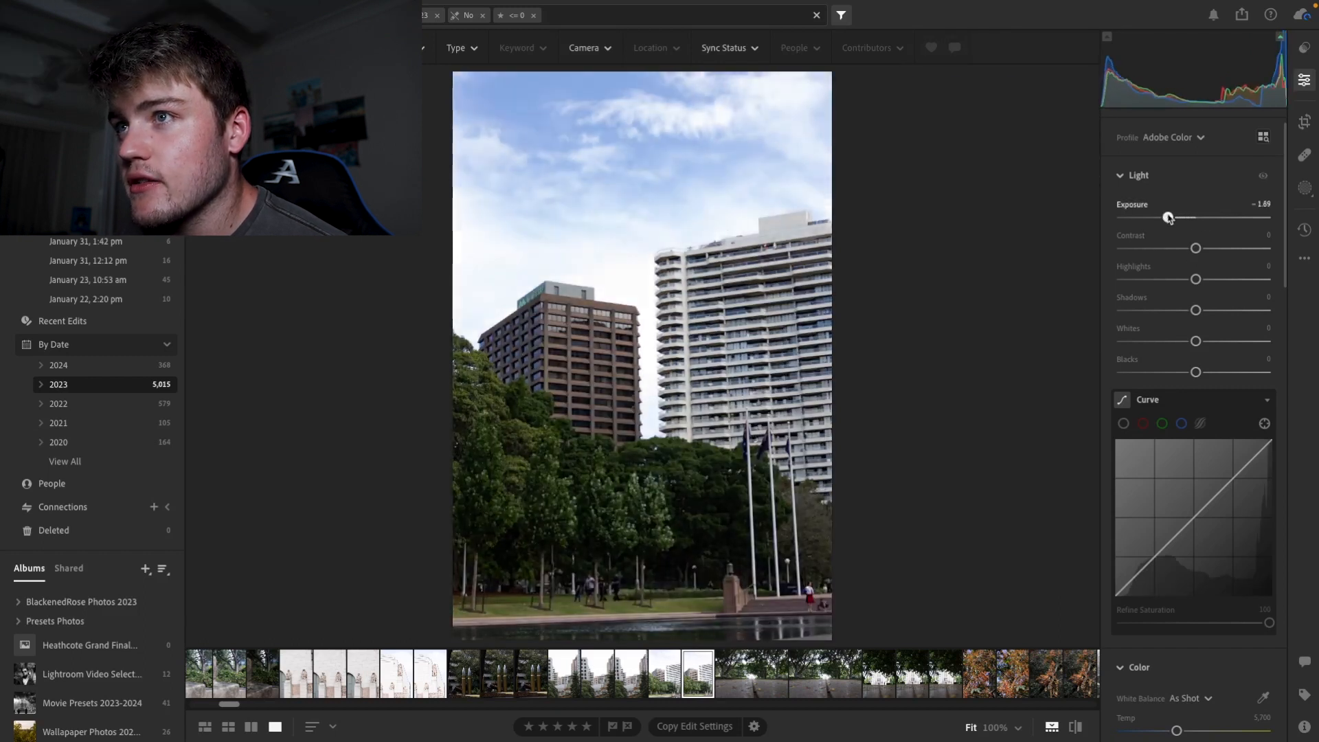
click(1302, 194)
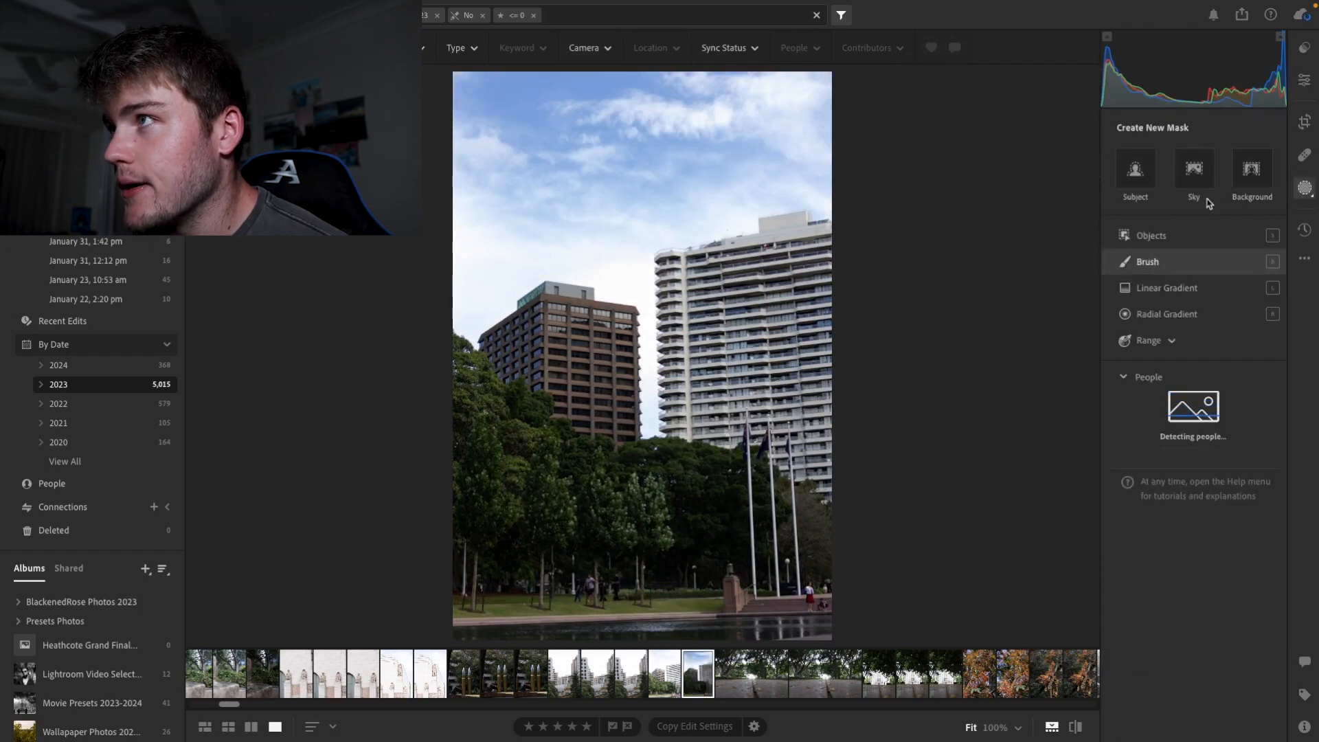
click(1307, 82)
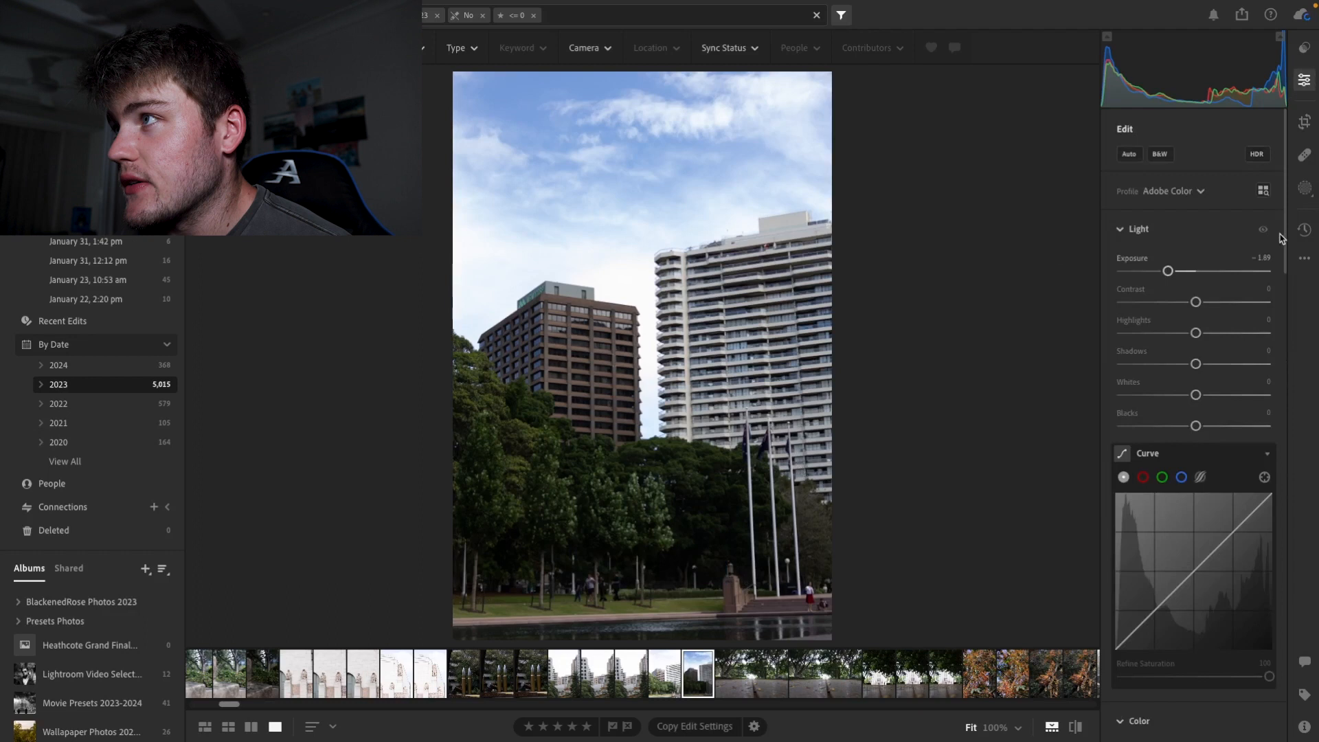
scroll(1287, 235, down, 2)
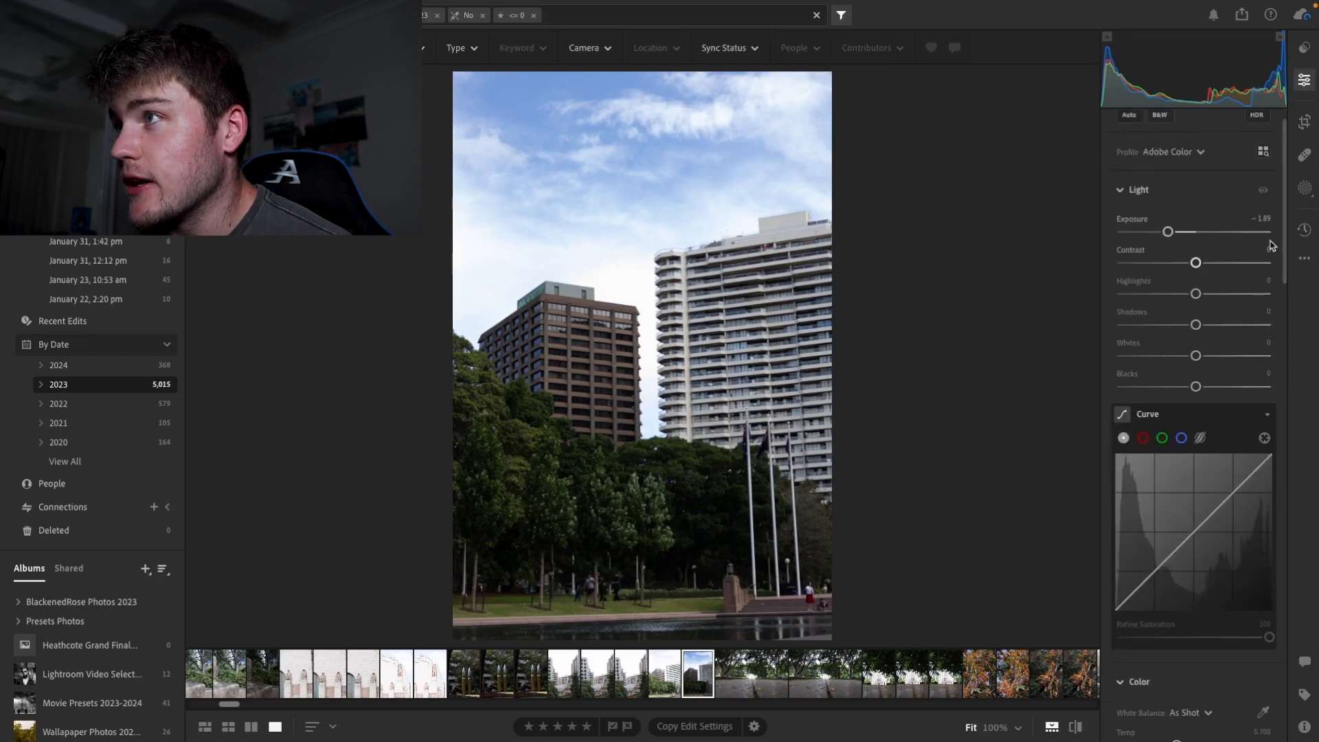
click(1206, 264)
click(1206, 294)
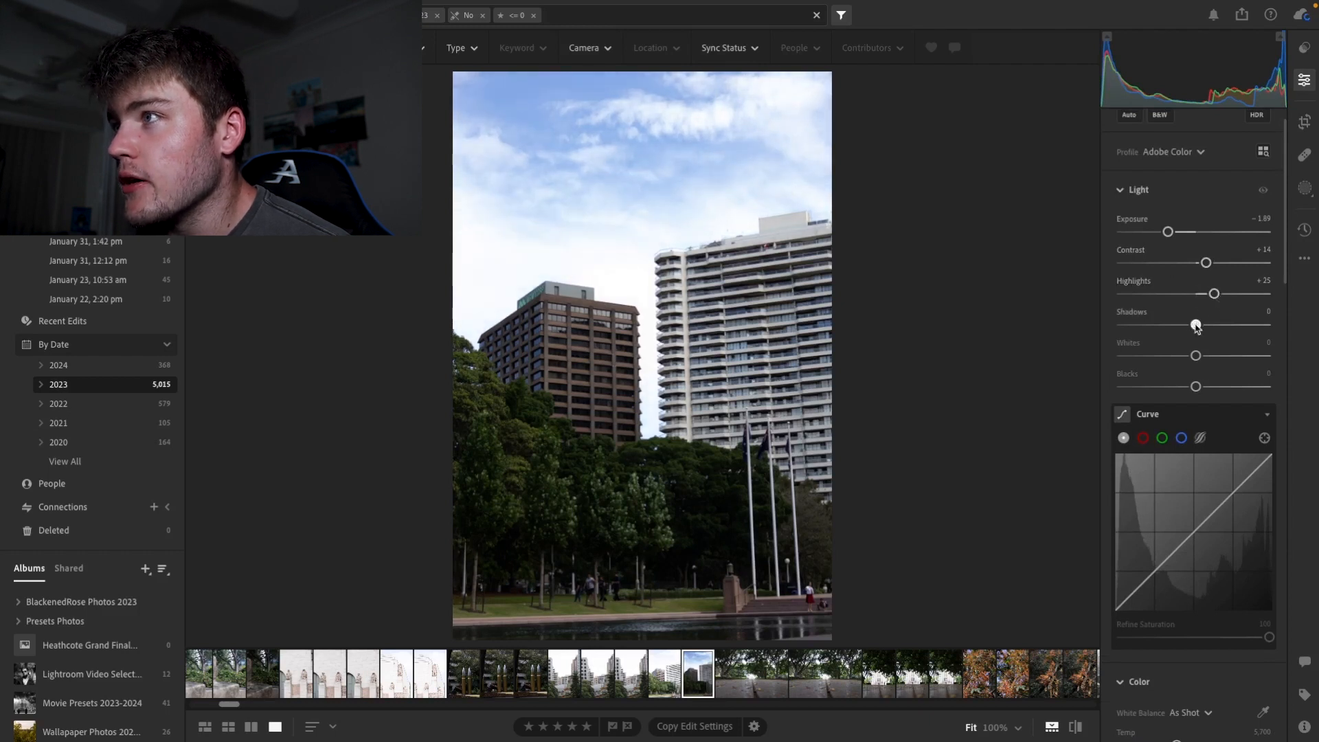
Step: Try Shadows at +27 on the park photo and inspect the people beneath the trees at 100%
drag(1196, 326, 1219, 326)
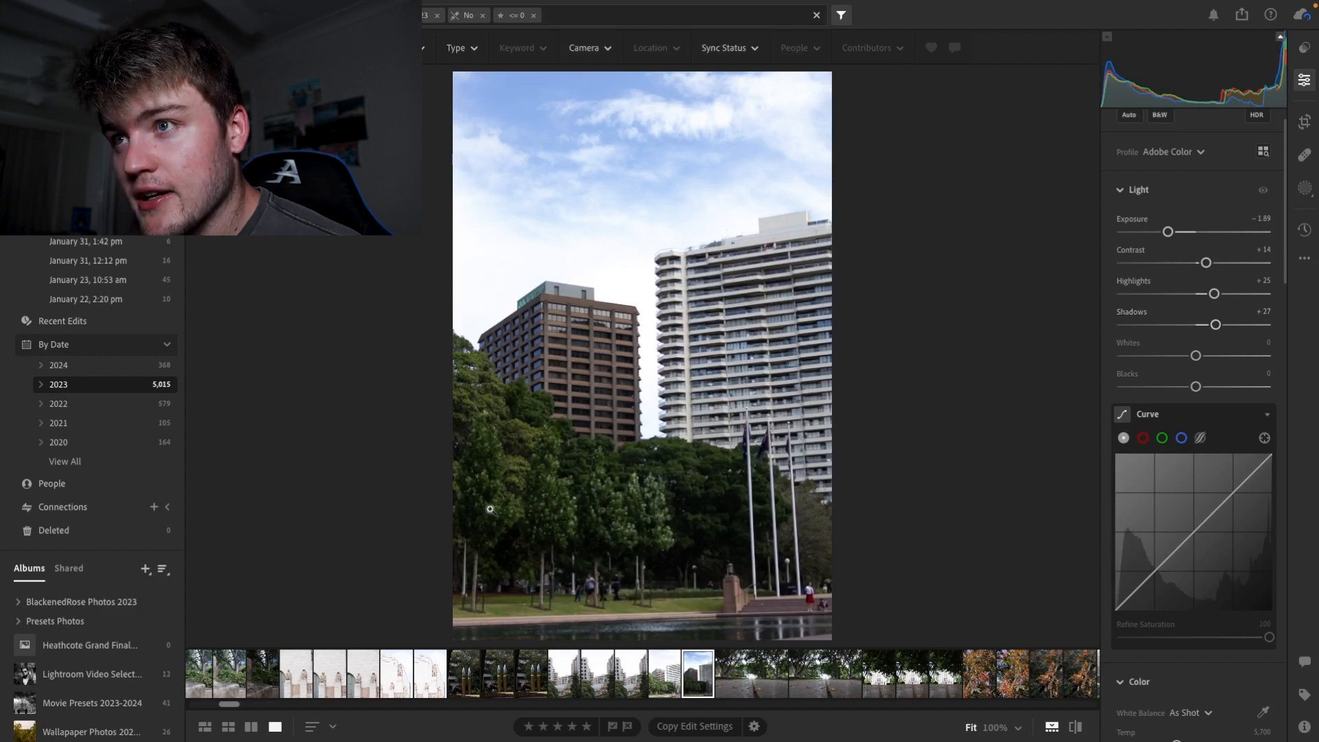
click(513, 433)
drag(512, 433, 512, 114)
scroll(512, 113, down, 10)
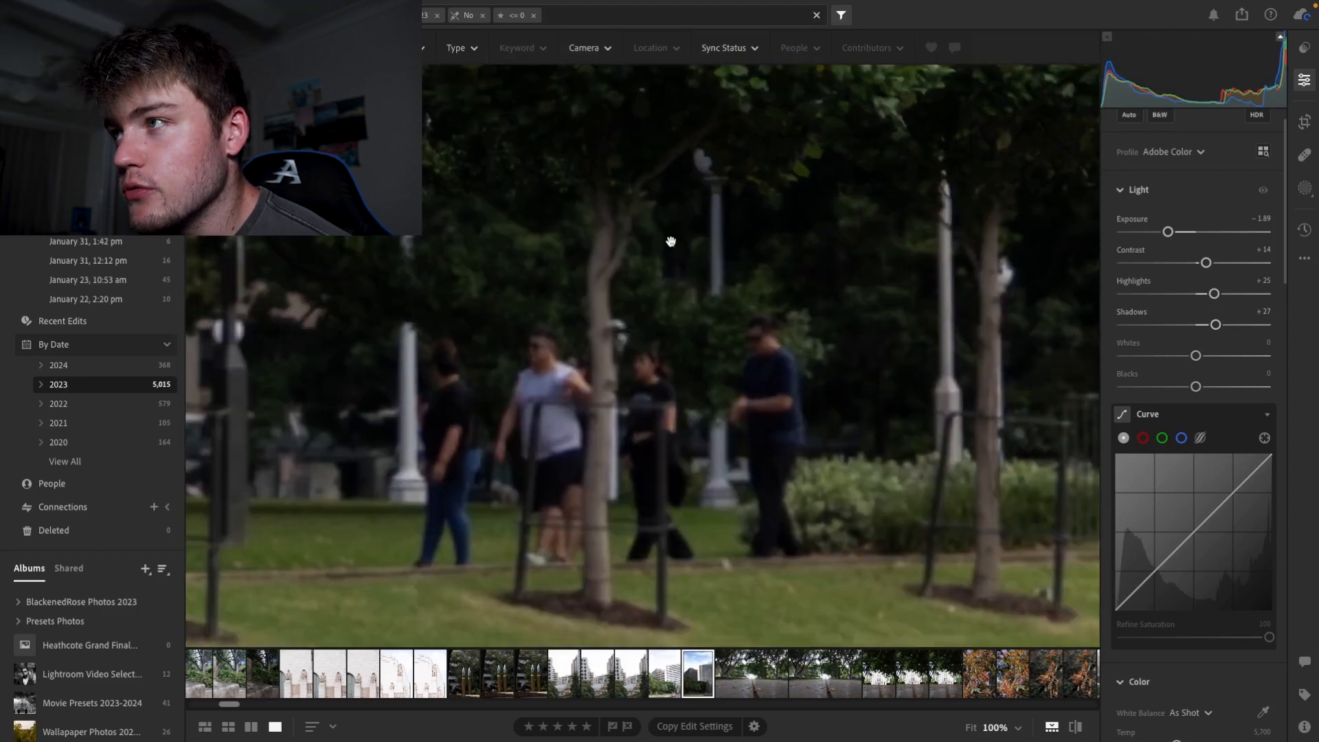
click(671, 241)
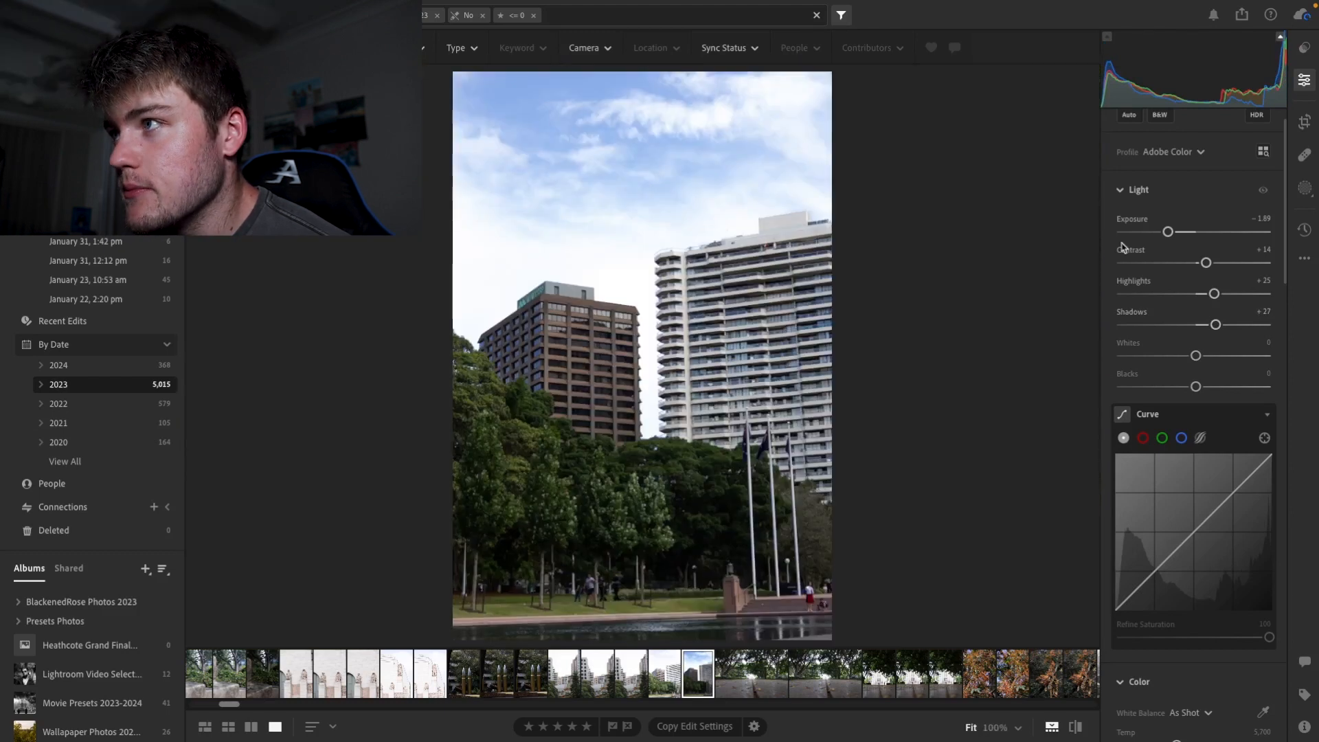
Step: Reset the park photo's Shadows and set them to +16, checking the brown building at 100%
double_click(1132, 312)
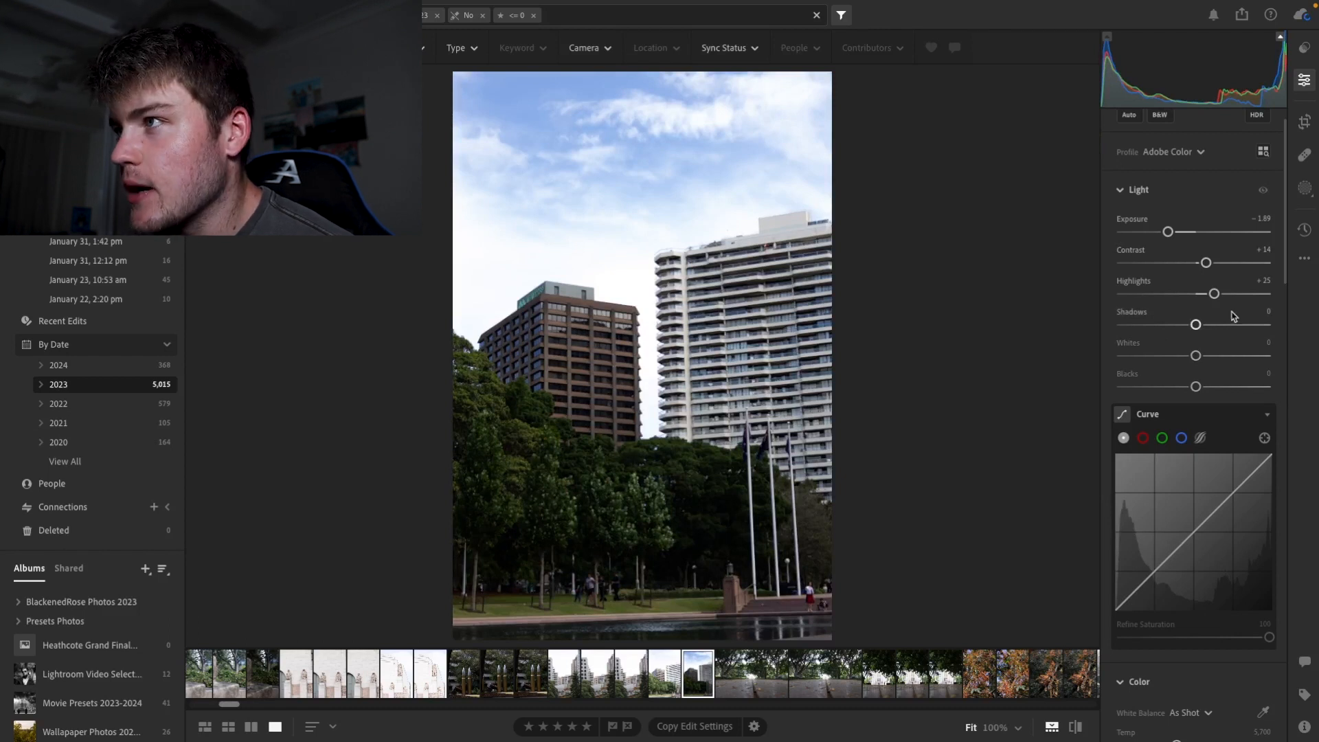
drag(1197, 326, 1208, 325)
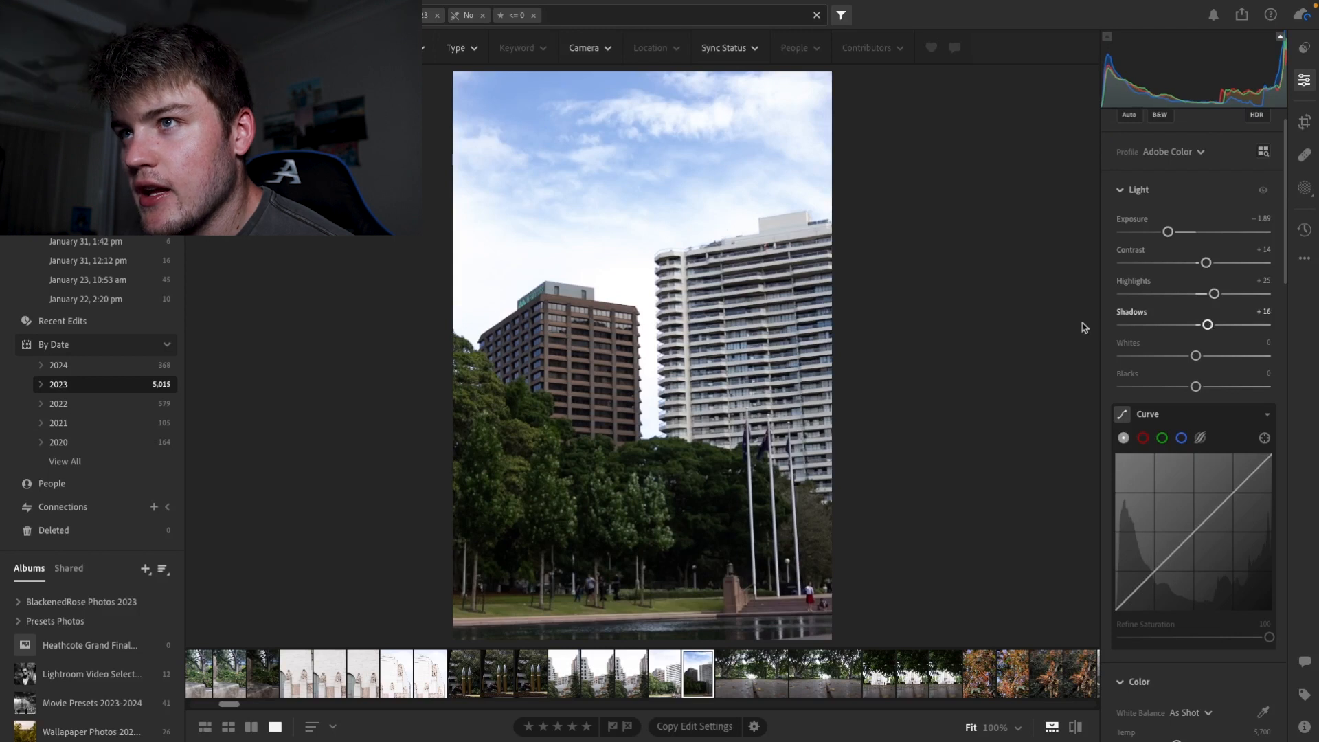
click(574, 391)
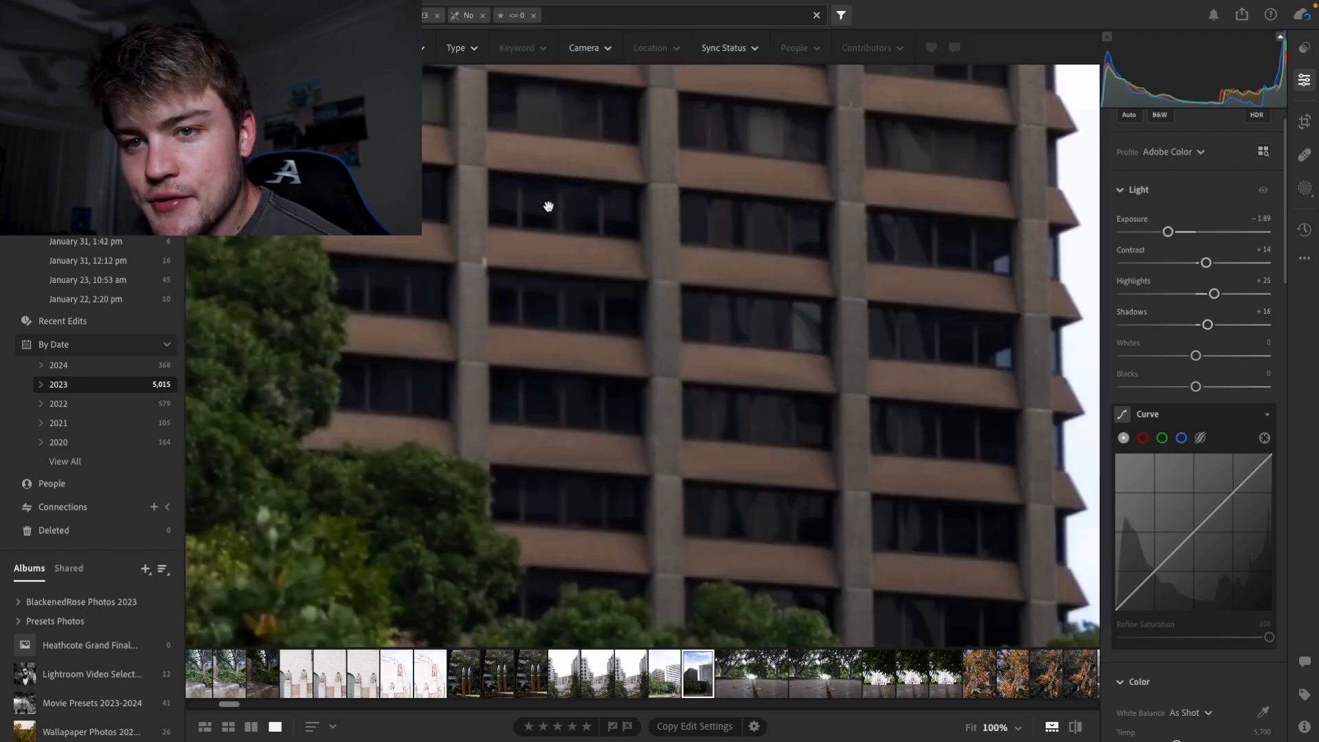
Step: Try darker Shadows on the park photo, and settle on Shadows +22, Whites +14 and Blacks -12
click(549, 206)
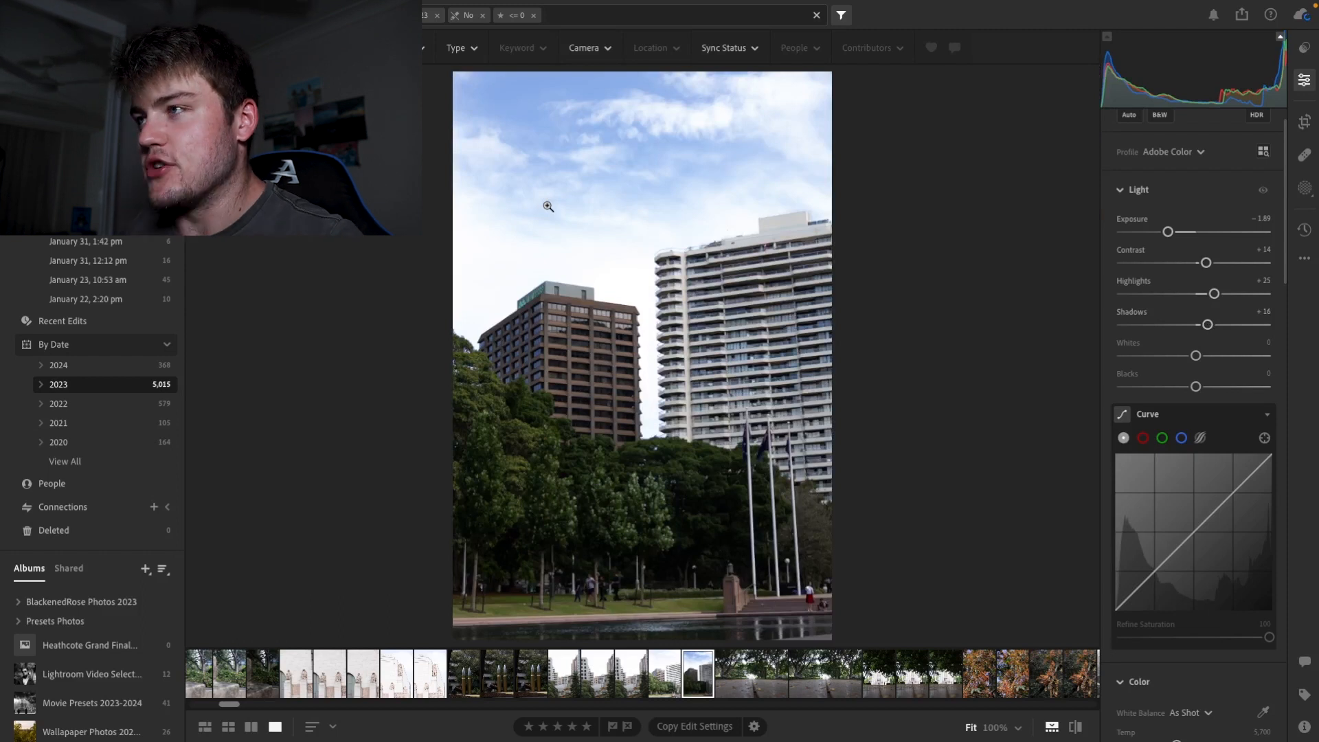
drag(1207, 325, 1049, 326)
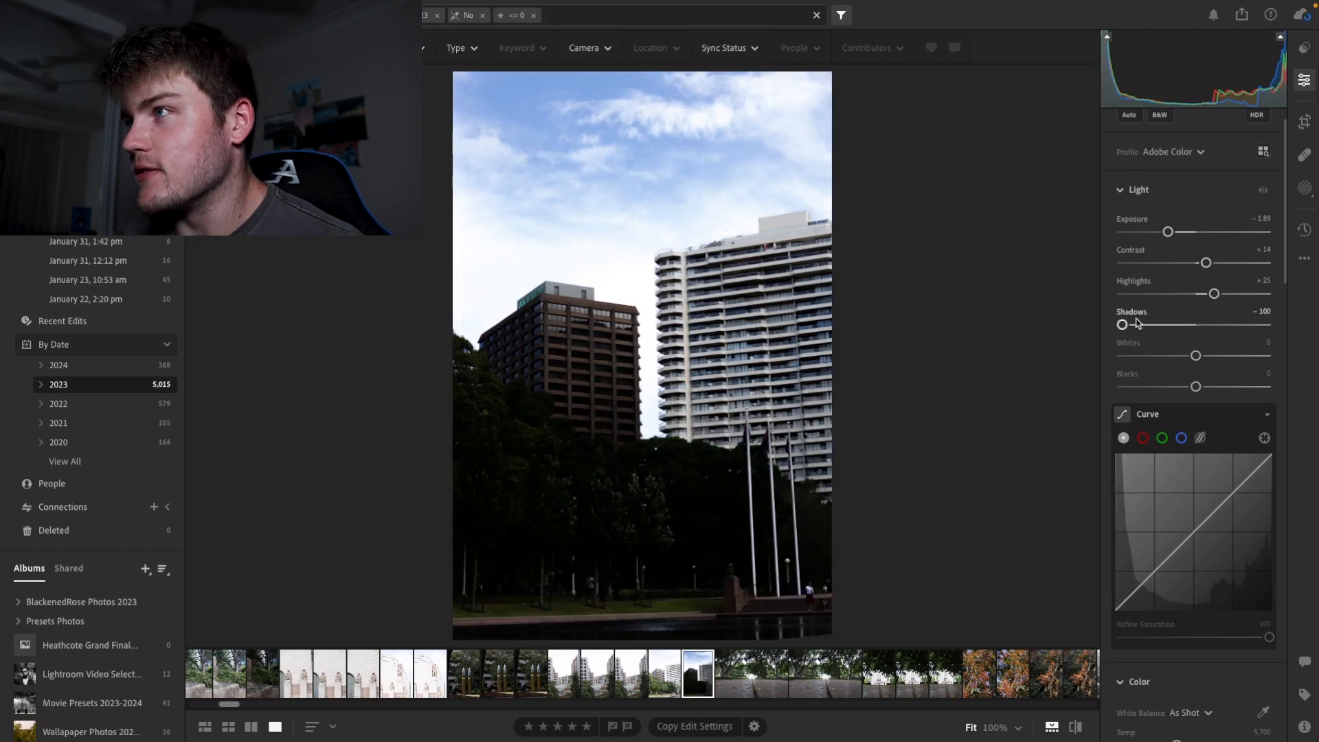
drag(1124, 327, 1154, 325)
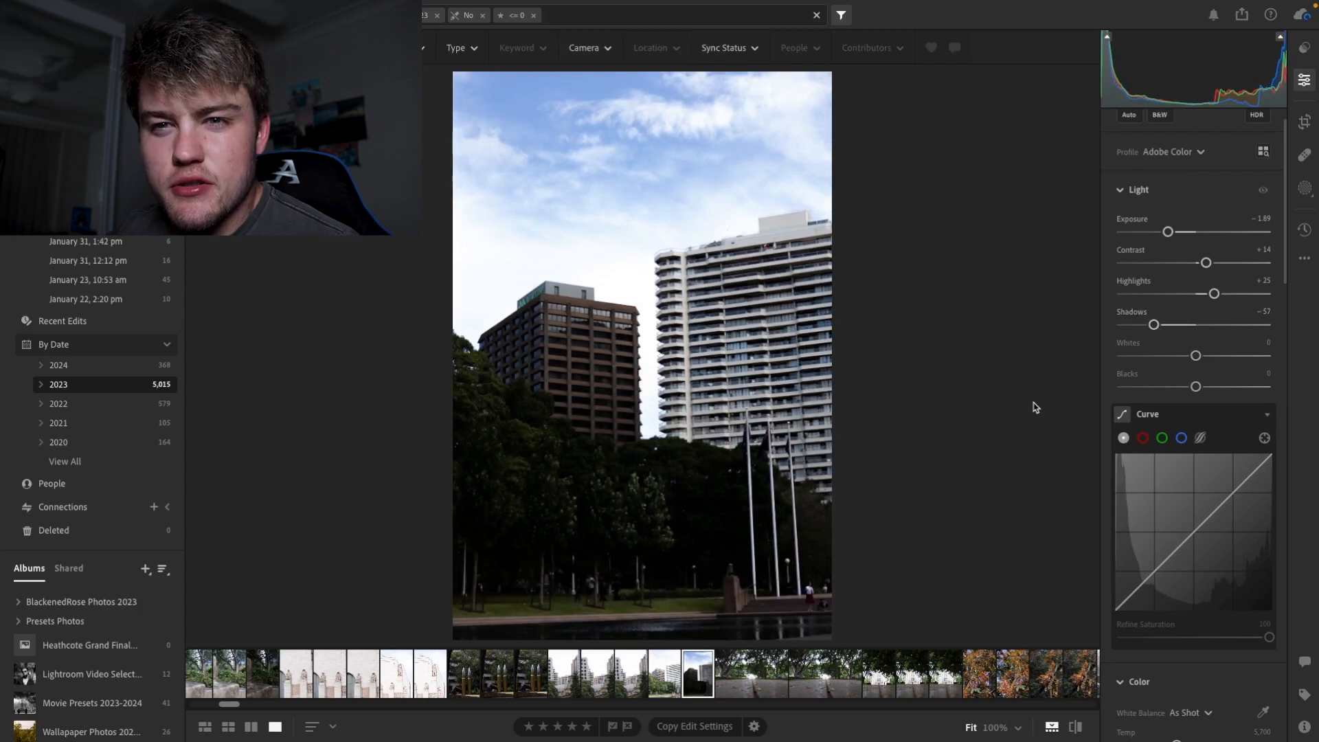
drag(1155, 325, 1187, 387)
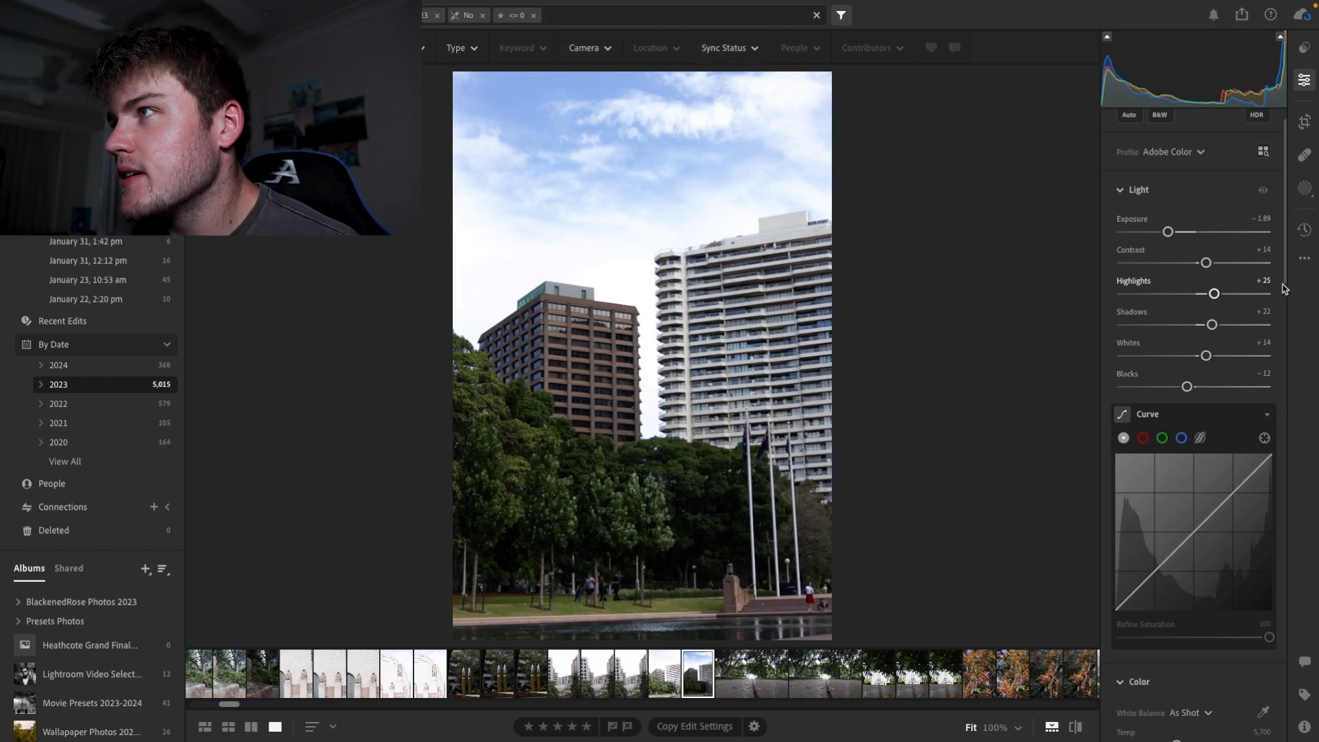
Step: Raise the park photo's tone curve with one point in the upper tones and another in the lower midtones
scroll(1229, 372, down, 3)
drag(1233, 368, 1226, 359)
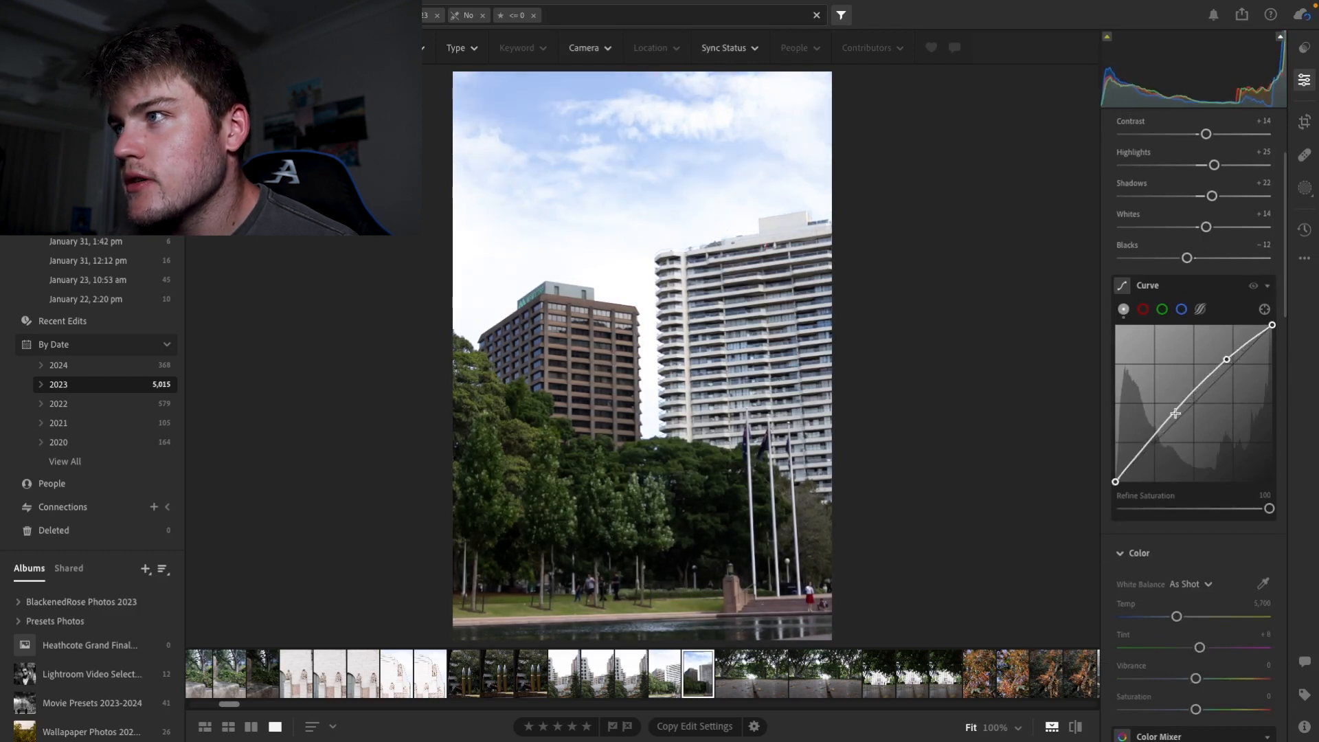
drag(1171, 414, 1170, 419)
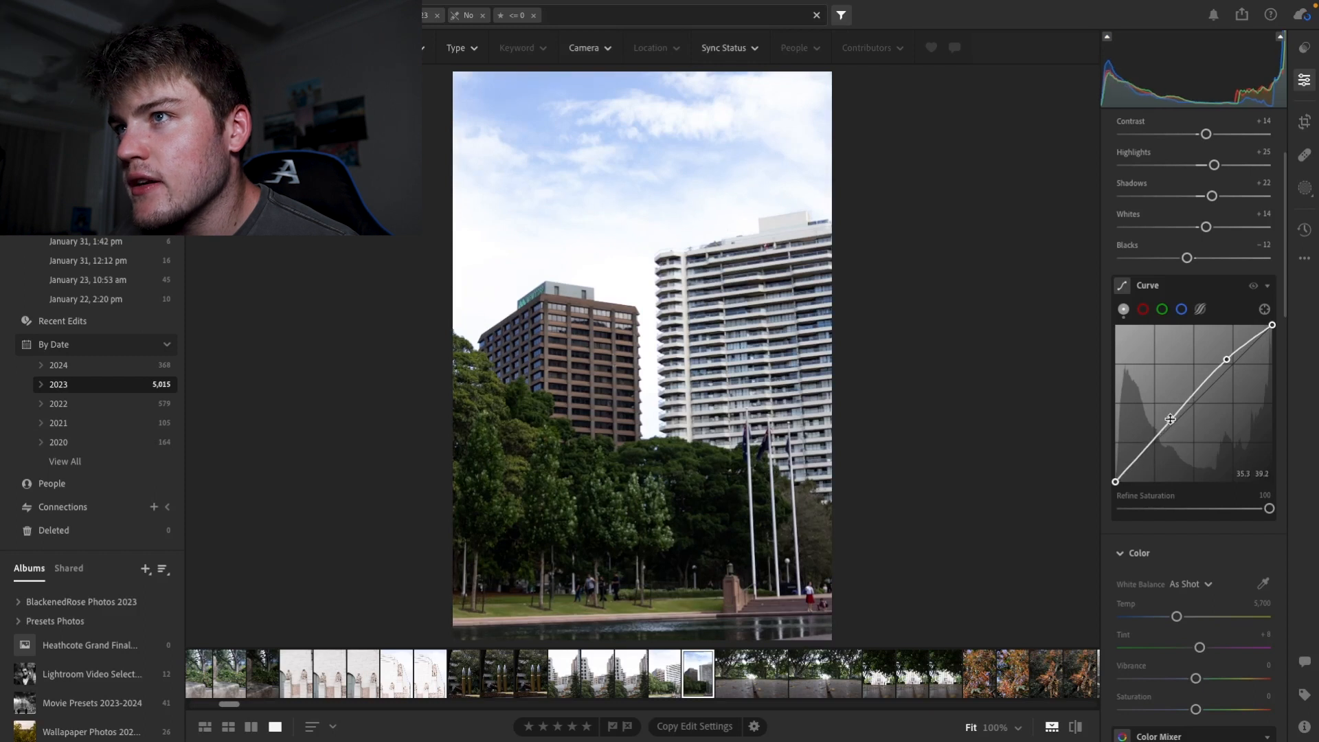
Step: Mask the sky in the park photo and set the mask's Highlights to -42 and Exposure to -0.56
click(1305, 189)
click(1183, 182)
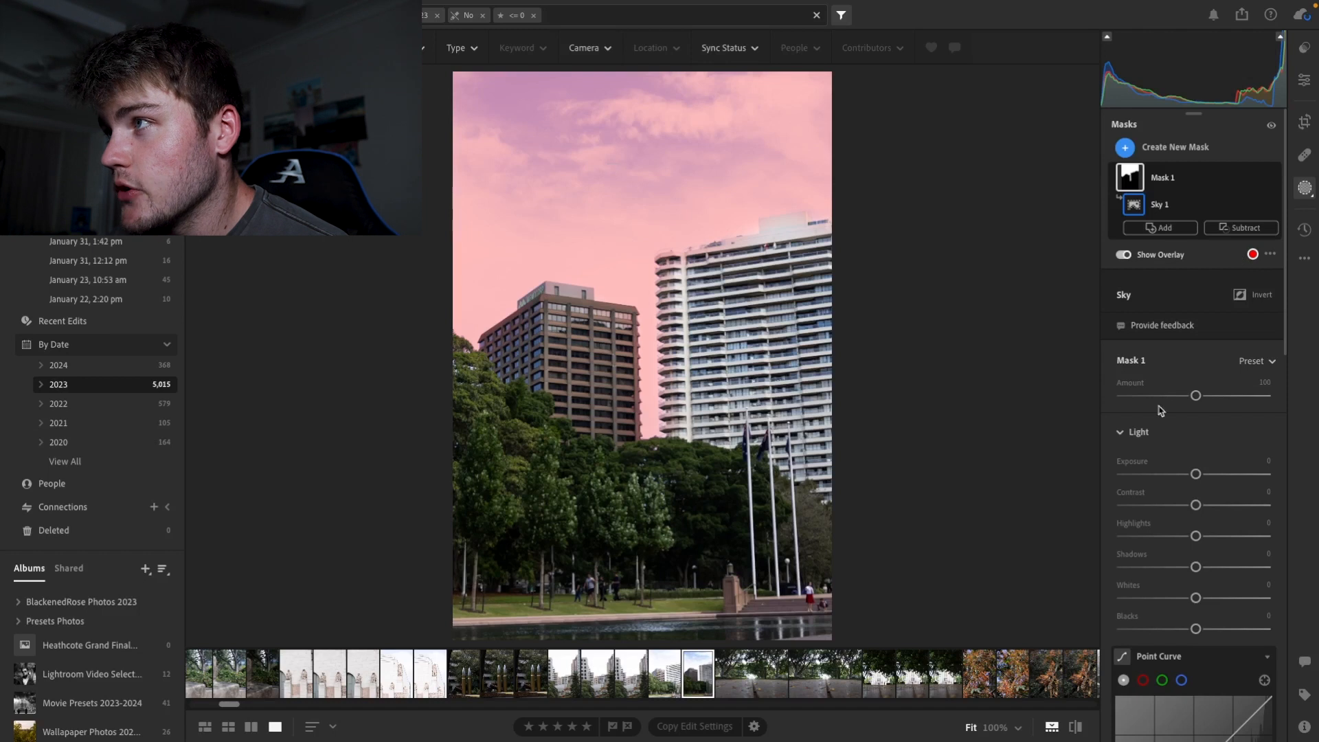
drag(1196, 535, 1166, 528)
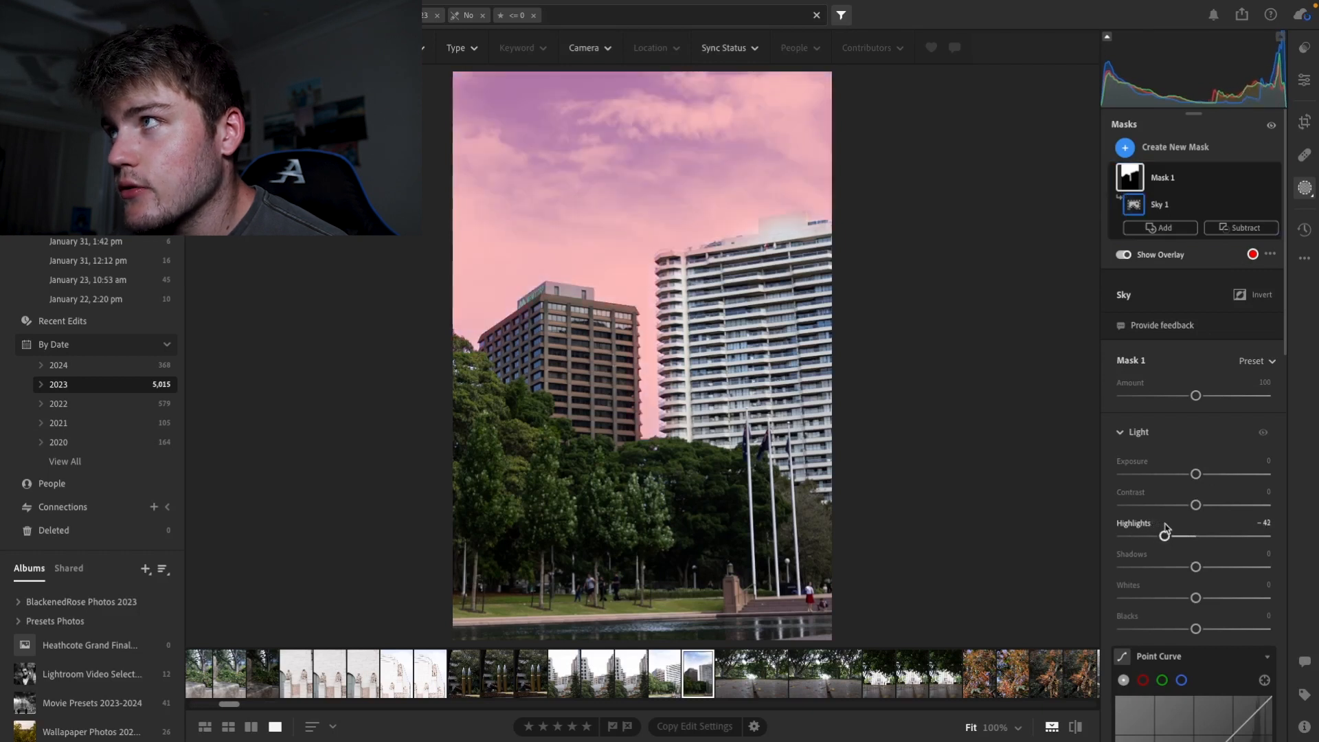
drag(1196, 481, 1188, 481)
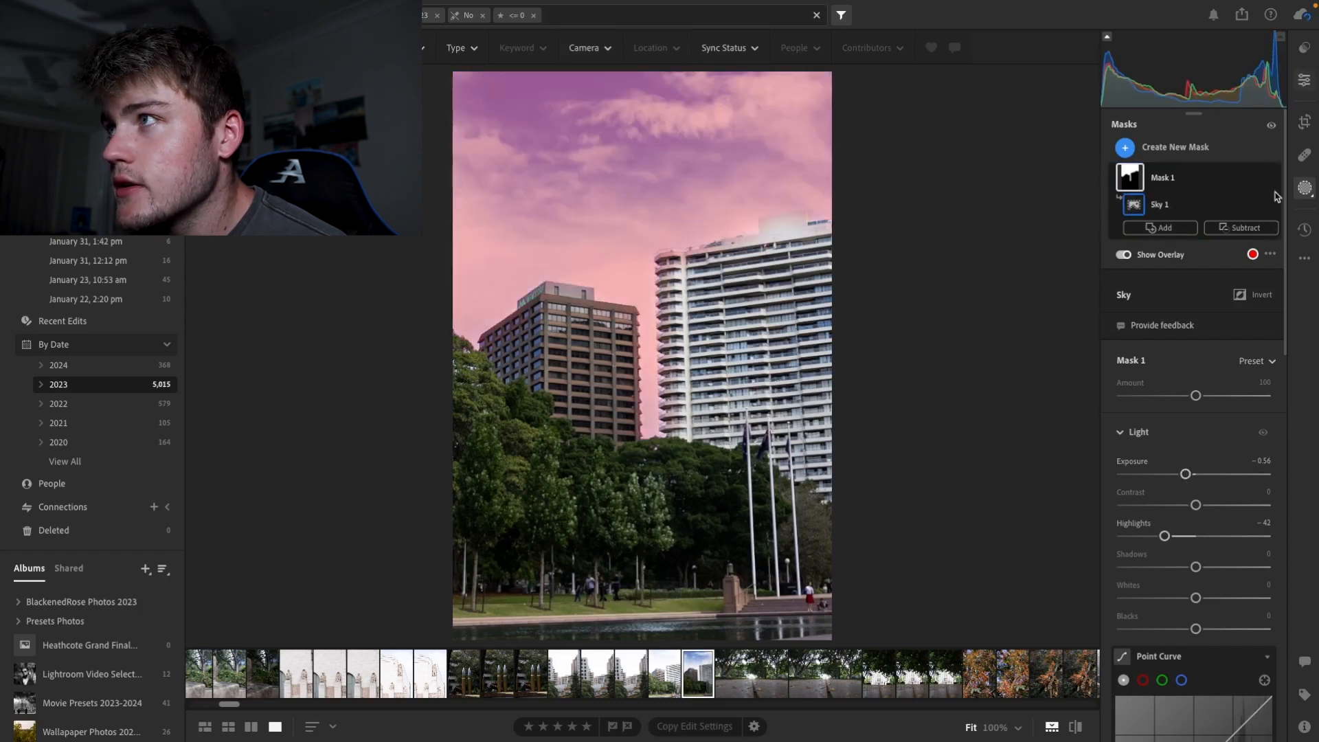
click(1304, 187)
Step: Straighten the park photo by +1.12 in the crop and apply it
scroll(1284, 227, down, 5)
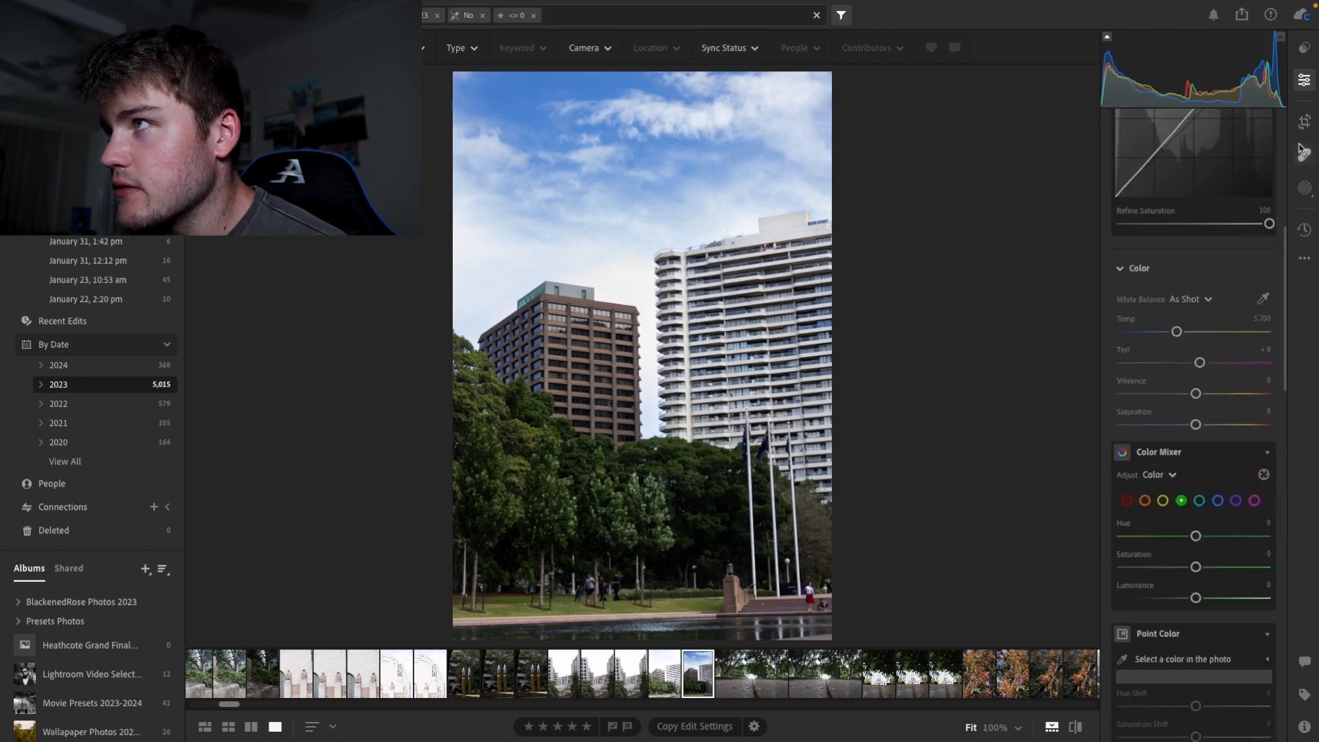
click(1304, 122)
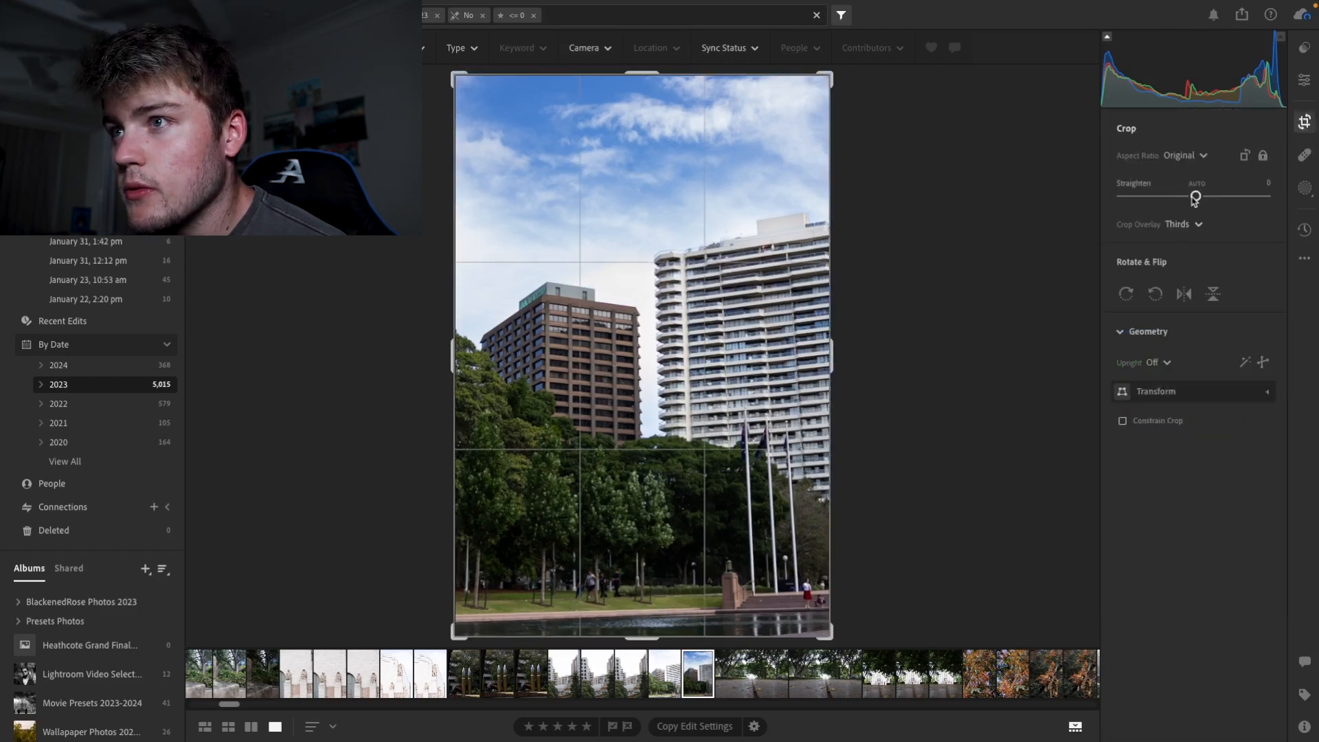
drag(1196, 197, 1197, 198)
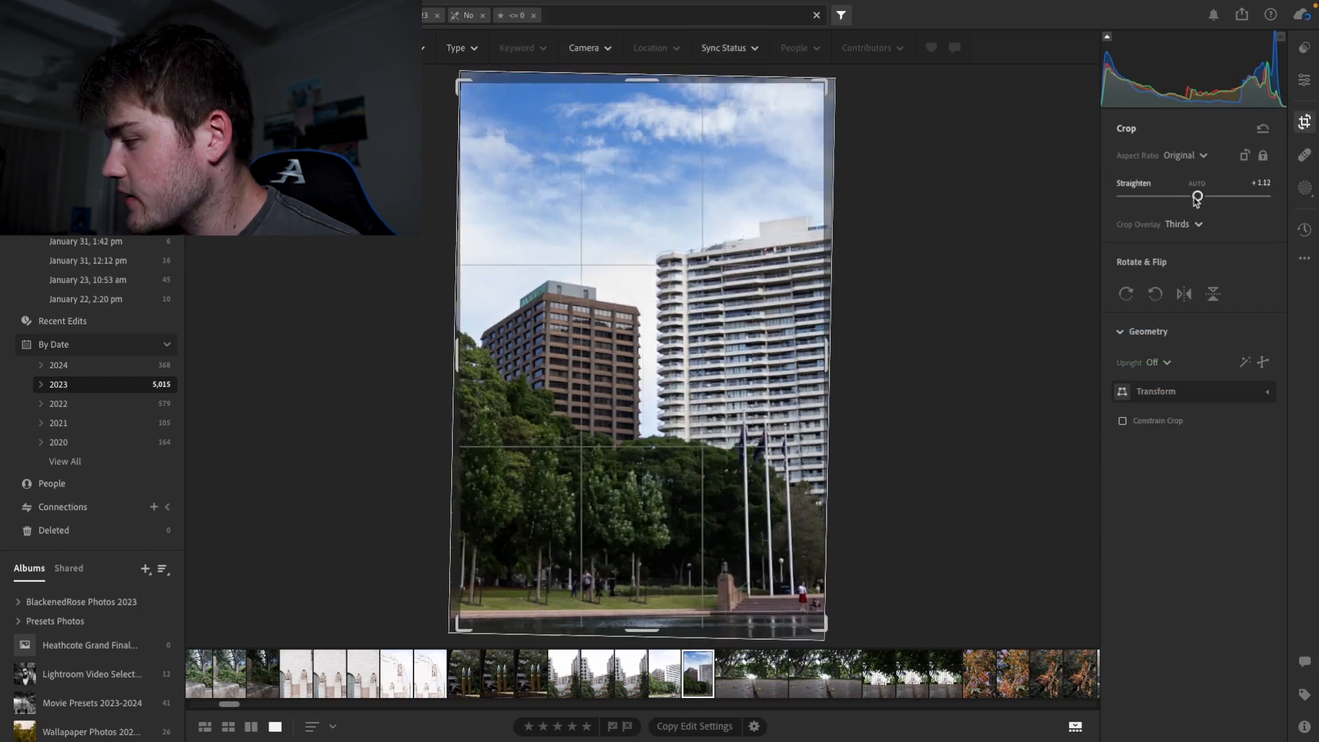
key(e)
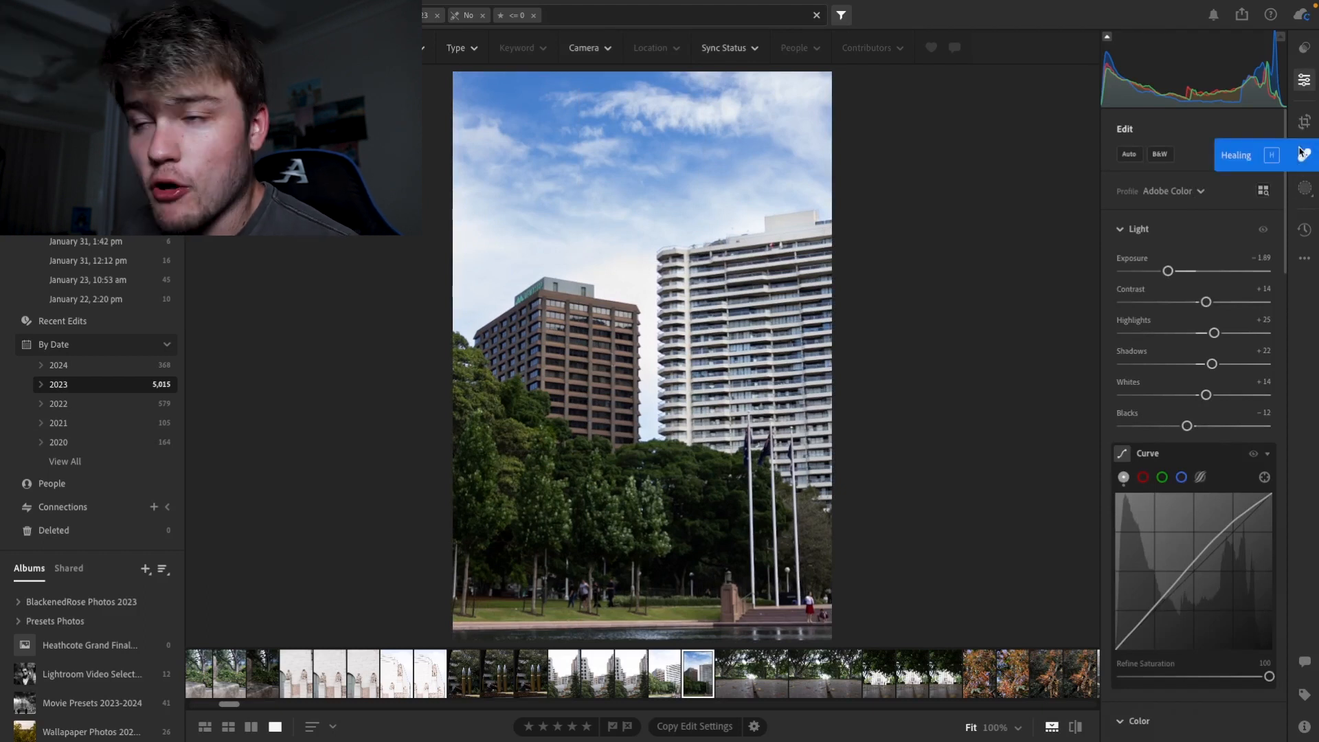
Step: Set the park photo's Saturation to +11 and Vibrance to +8
scroll(1287, 314, down, 6)
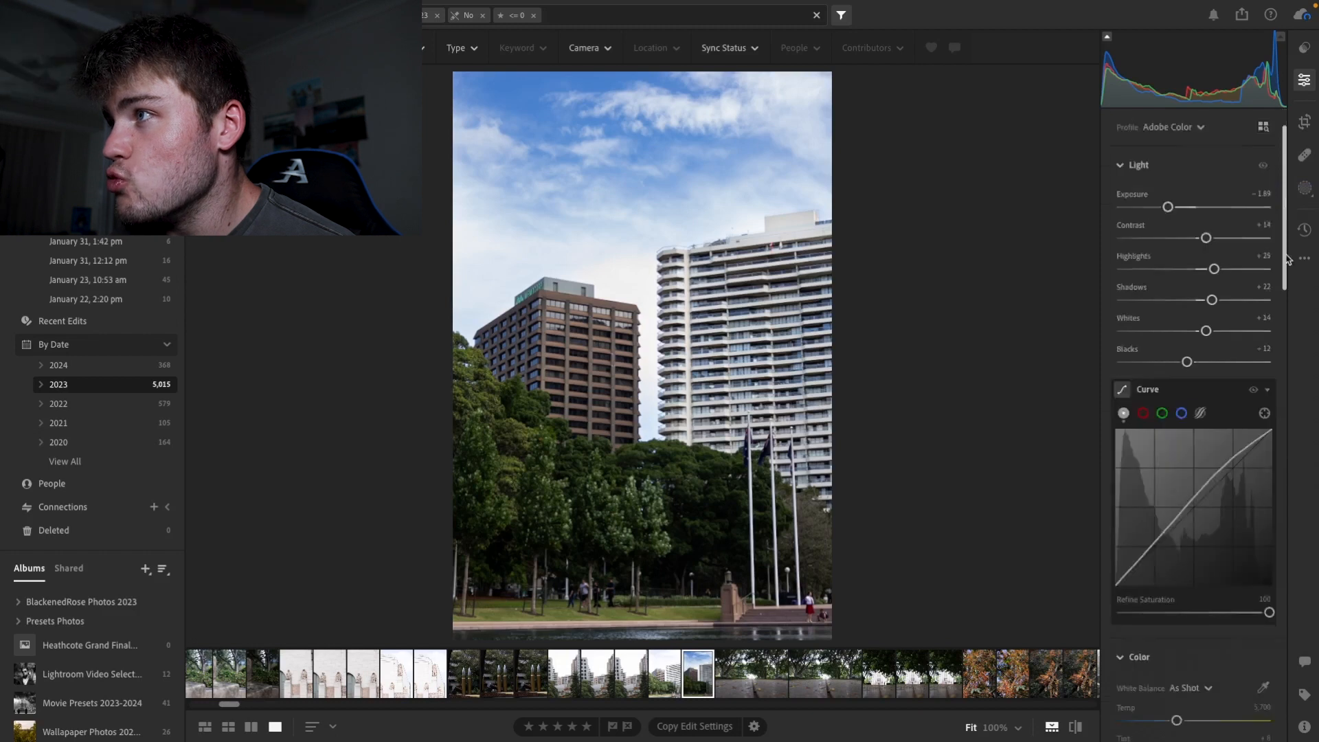
scroll(1287, 314, down, 3)
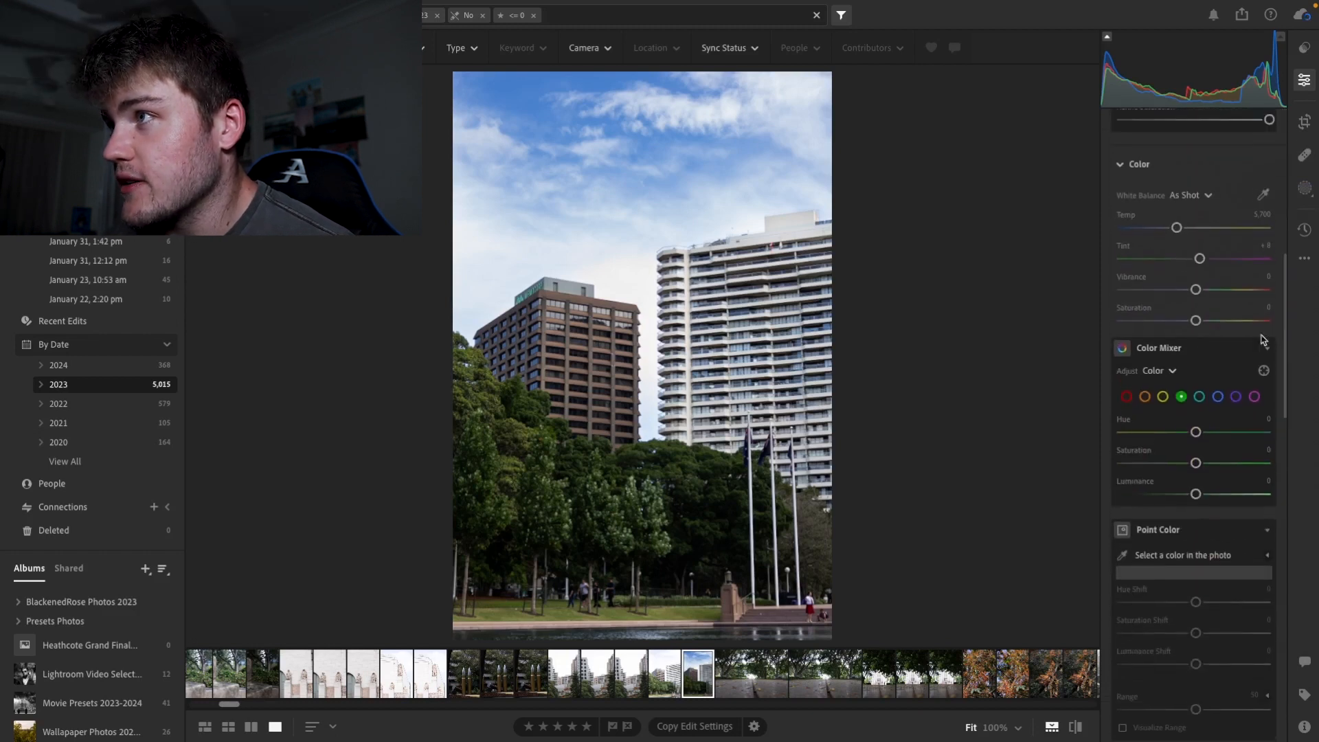
drag(1192, 322, 1203, 290)
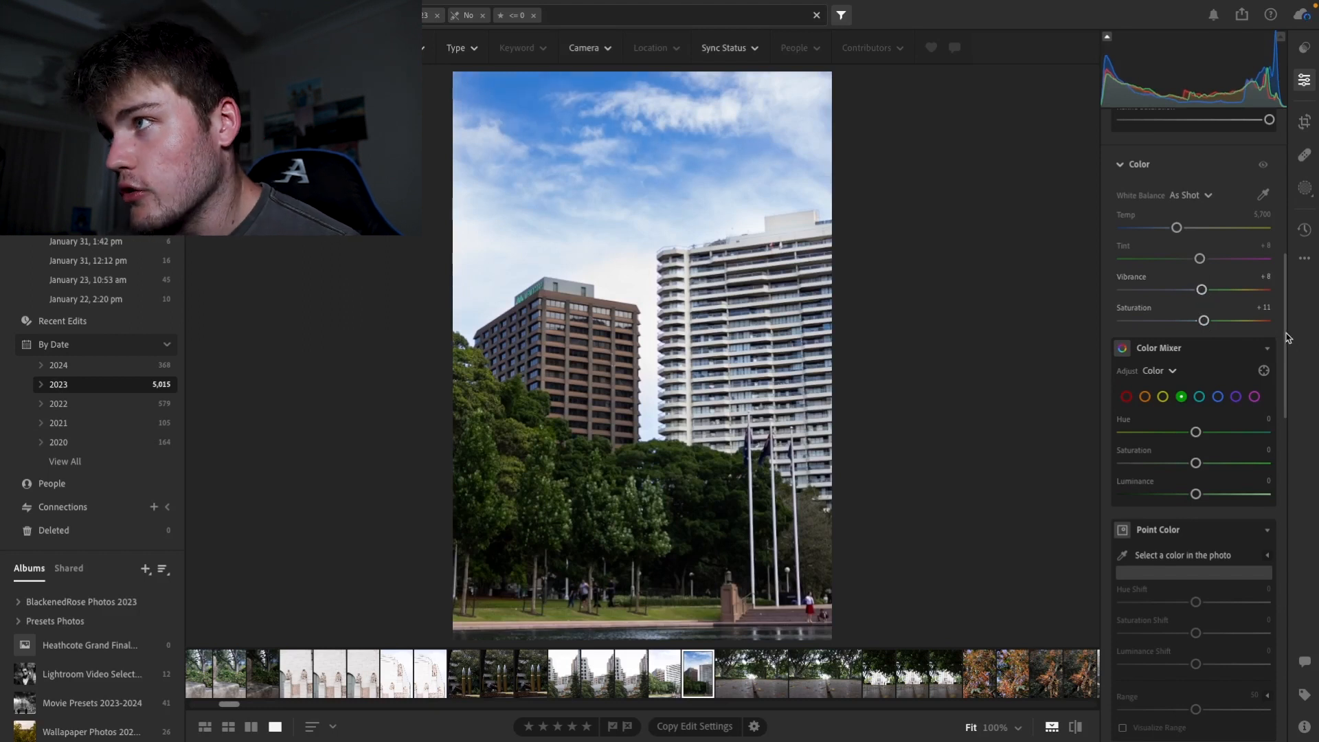
Step: Slightly lower the luminance of the park photo's midtones and shadows in Color Grading
drag(1287, 337, 1285, 430)
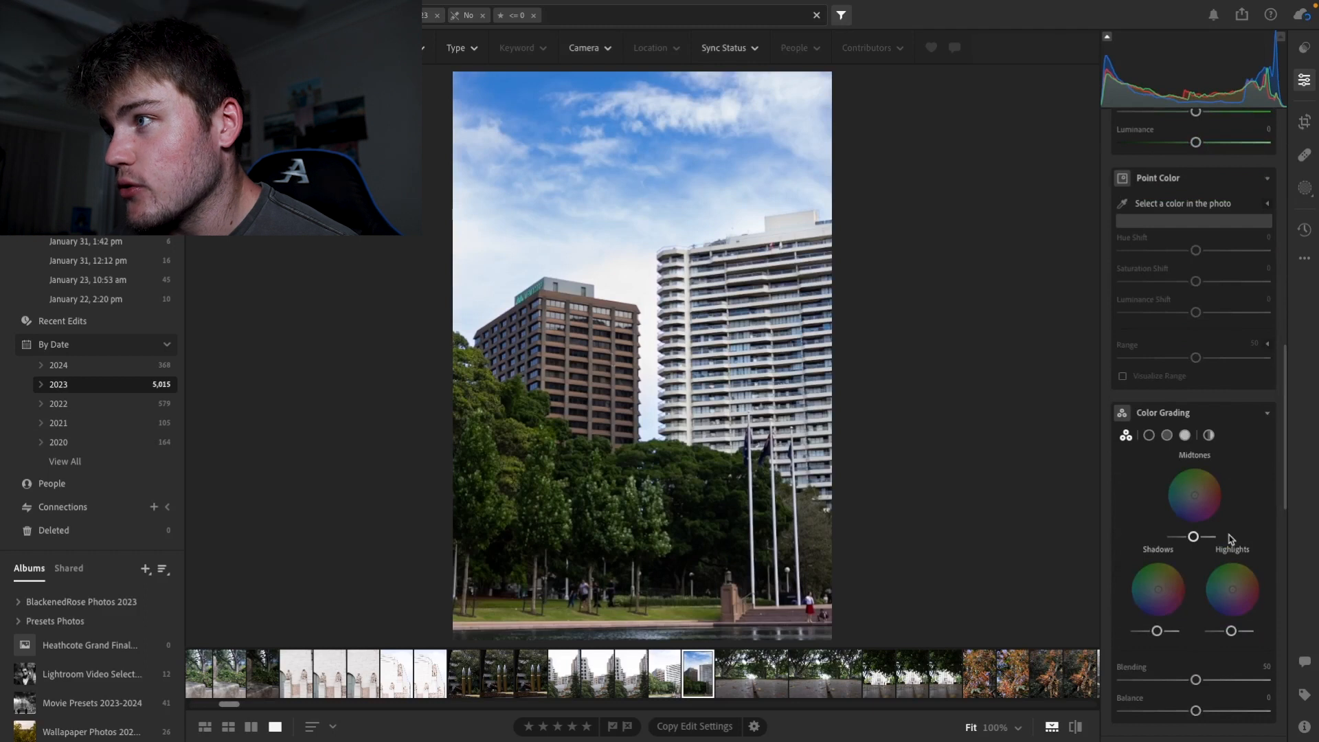
drag(1189, 542, 1187, 540)
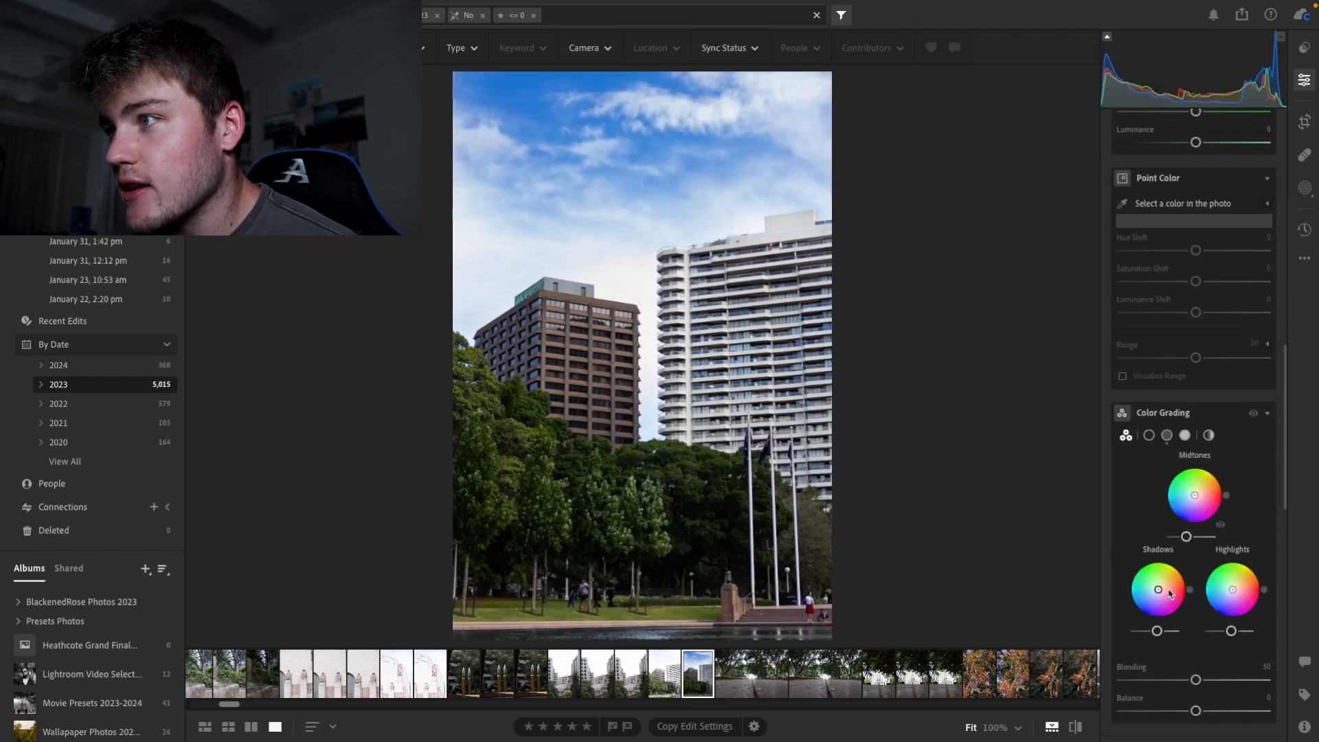
drag(1158, 635, 1151, 634)
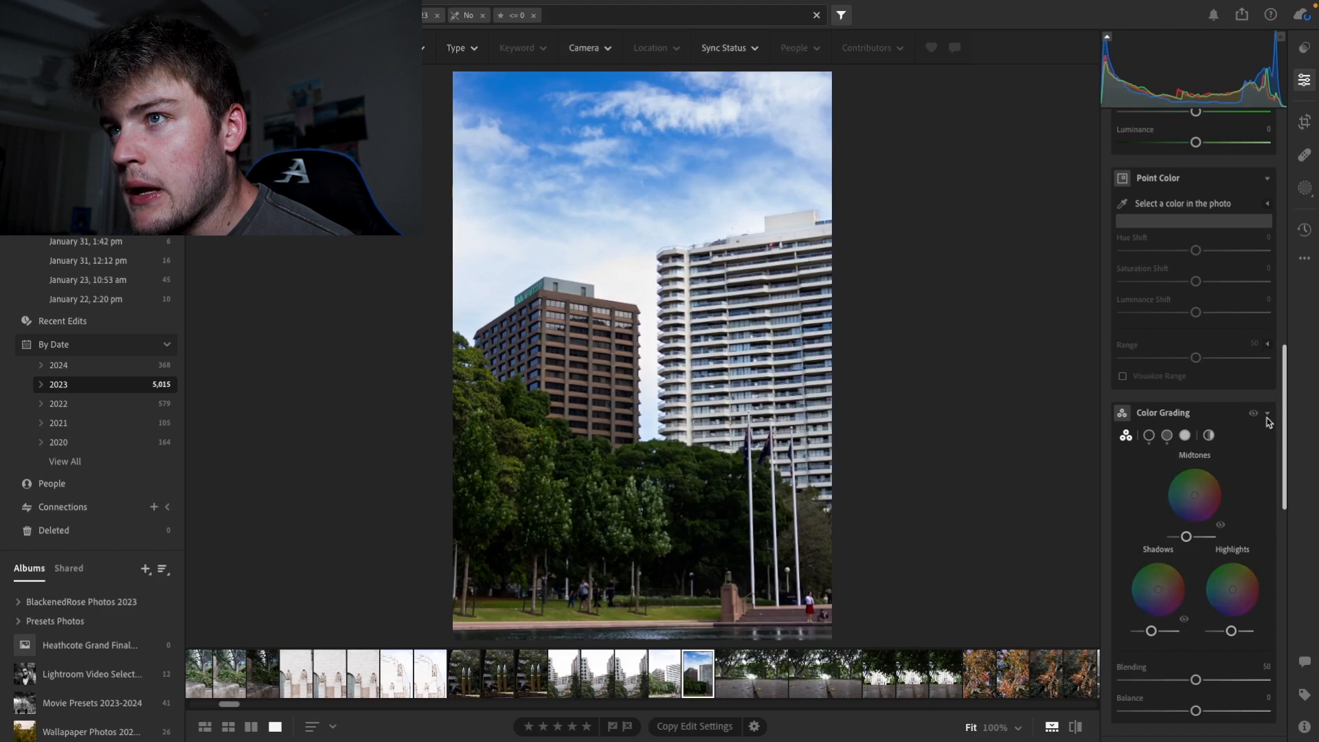
Step: Inspect the brown building at 100%, sample its colour with Point Color and set the Saturation Shift to +65
click(587, 377)
drag(587, 378, 598, 319)
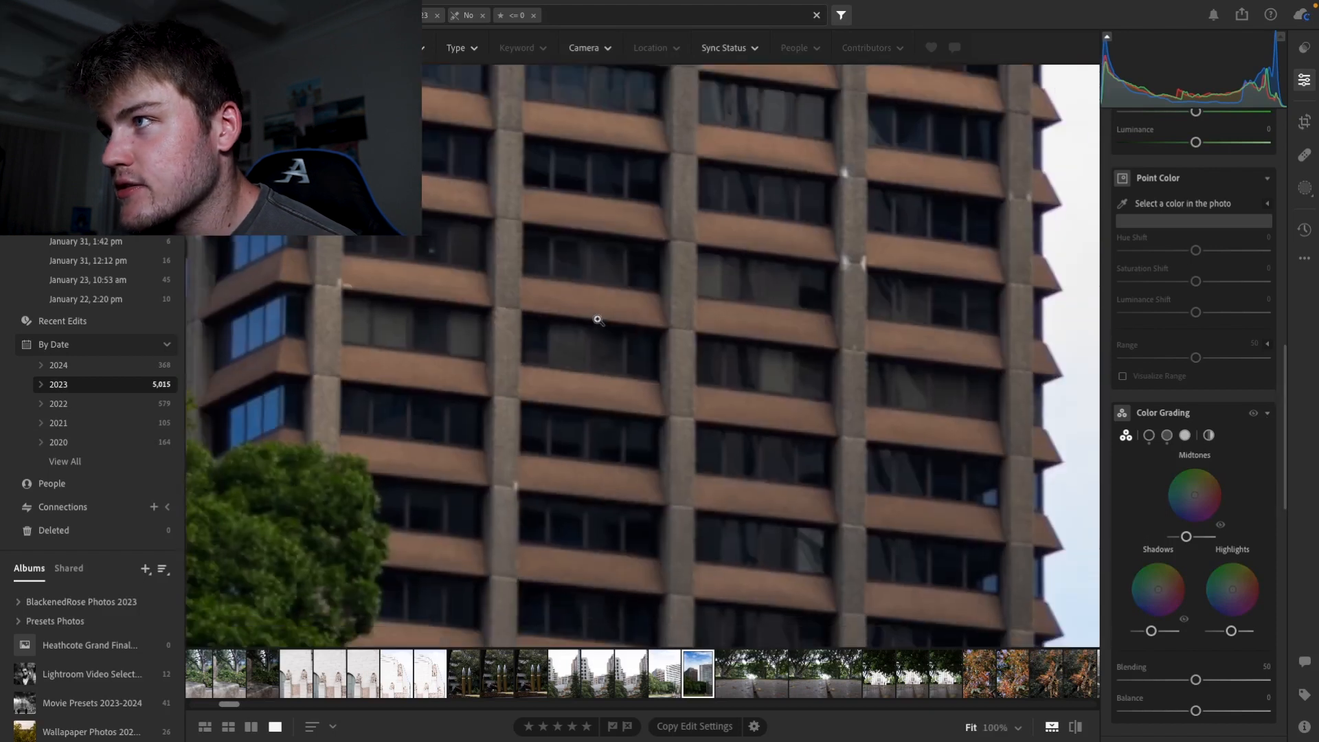
click(598, 318)
click(1122, 203)
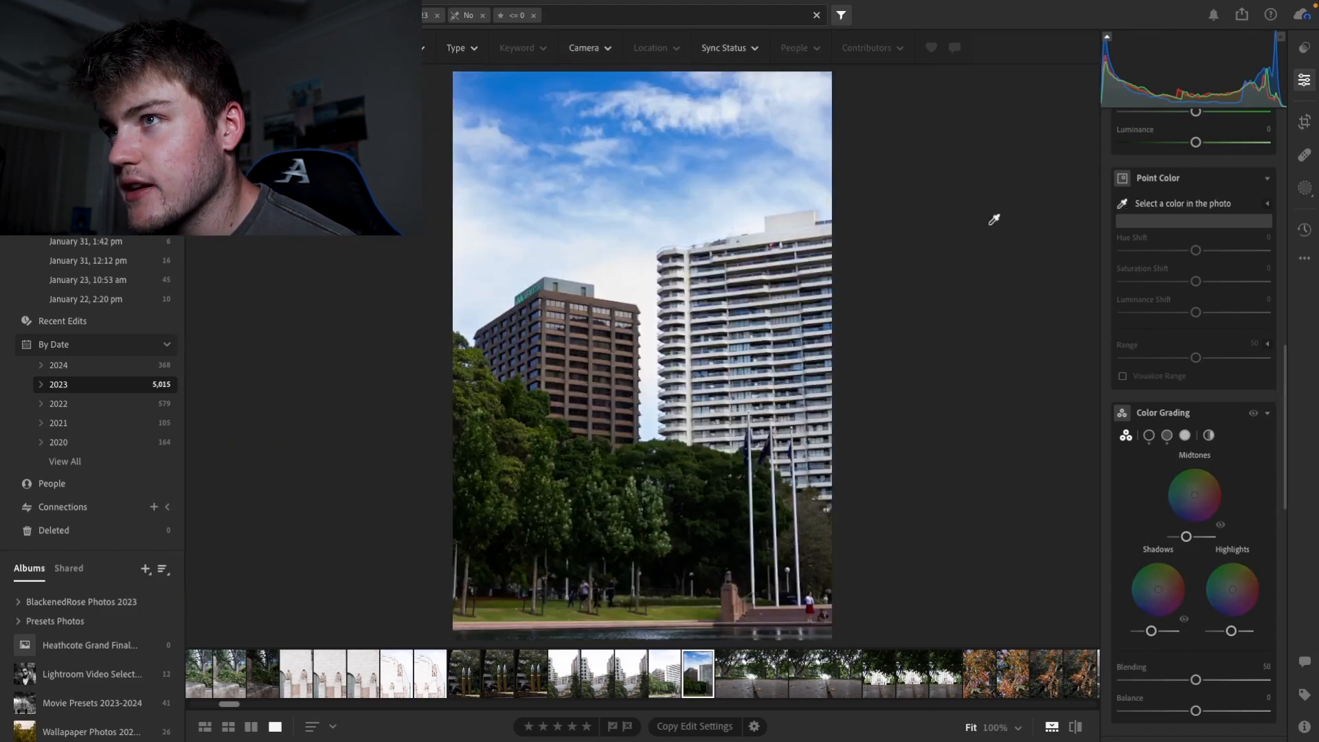
click(569, 353)
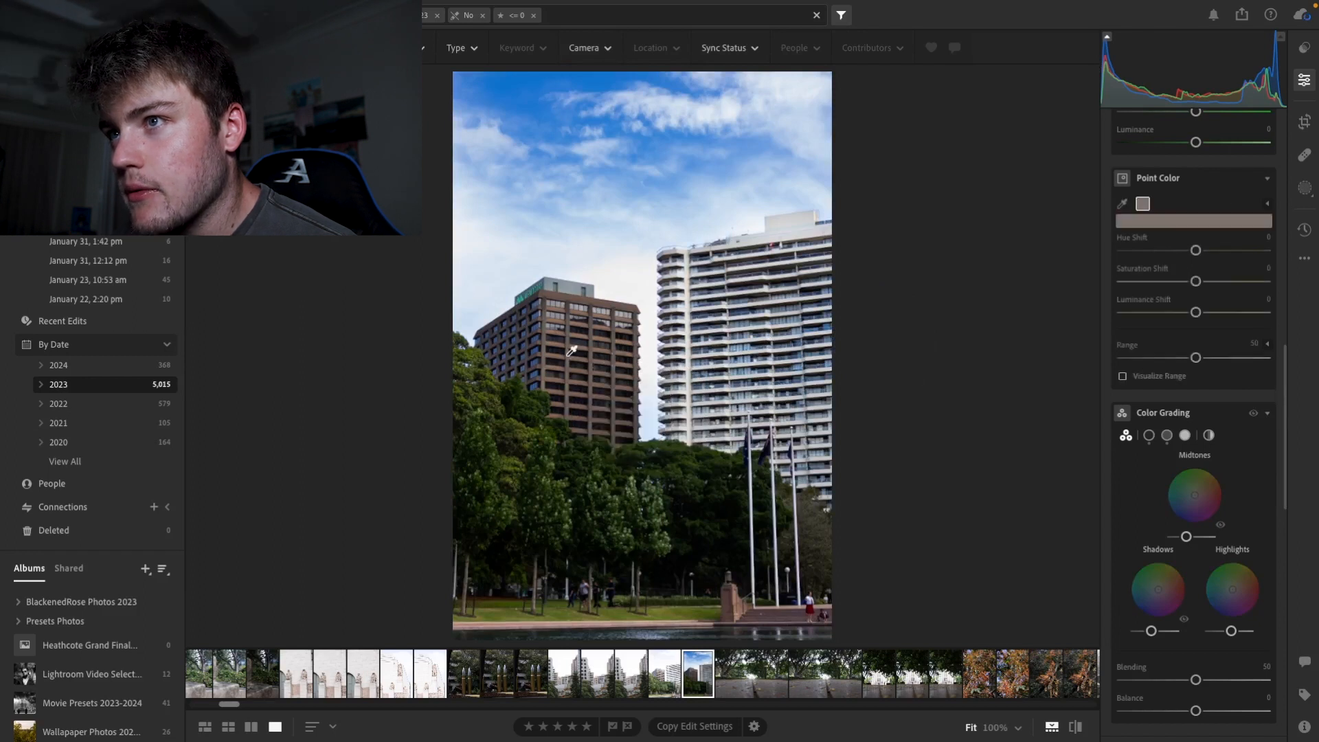
drag(1193, 284, 1244, 285)
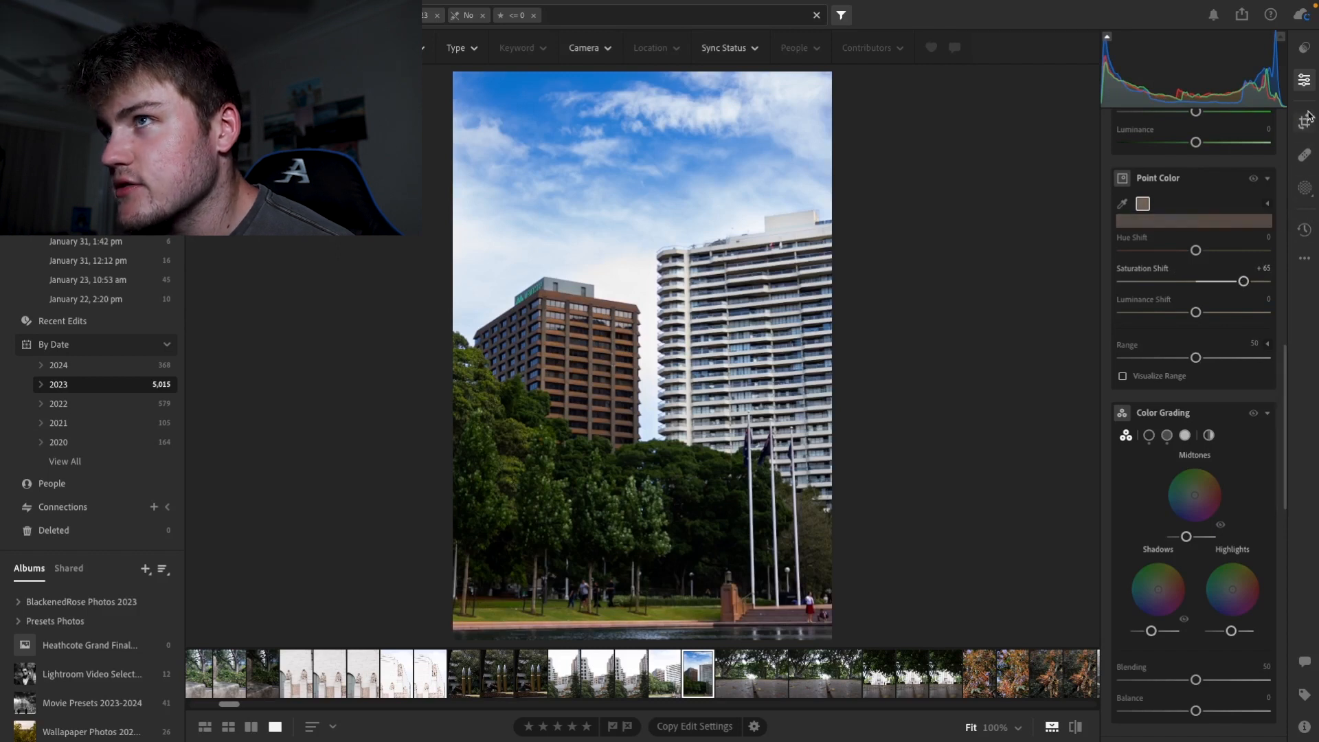
Step: Reset Temp and Tint in the park photo's sky mask and set its Saturation to -15
click(1306, 189)
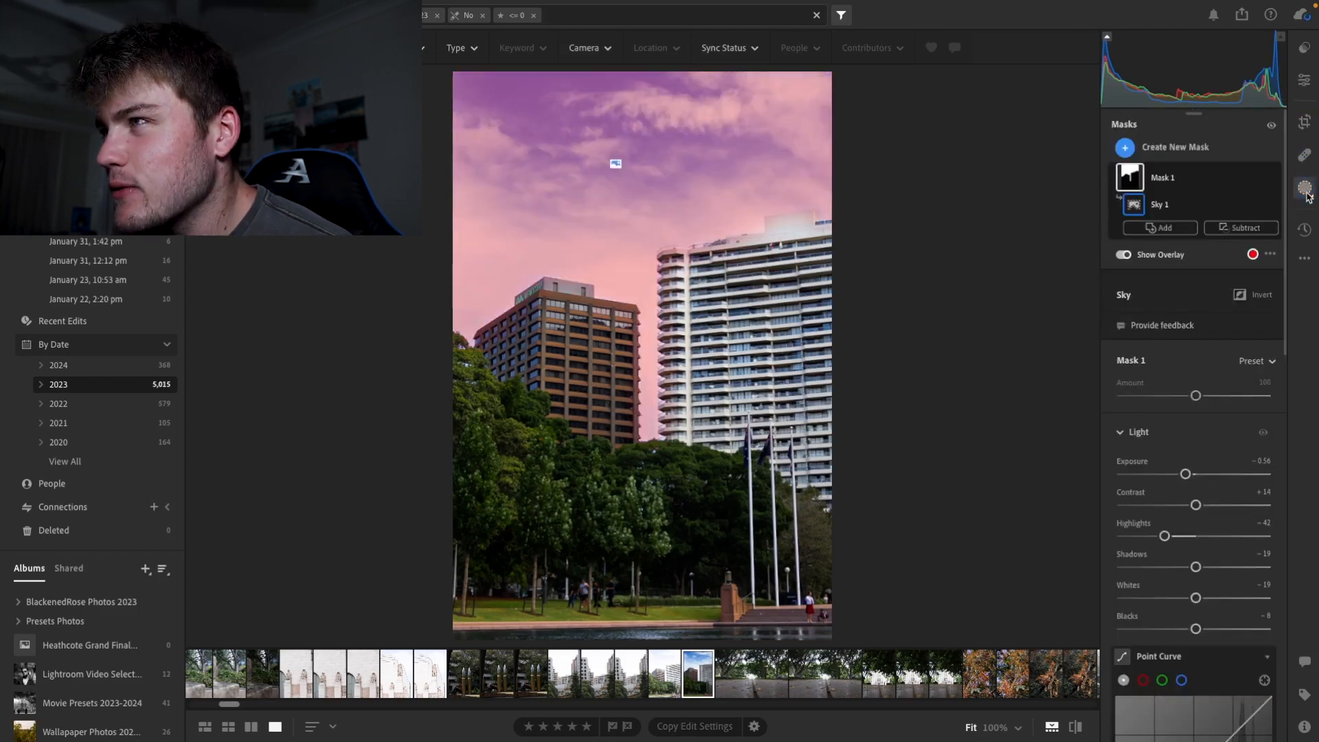
scroll(1237, 371, down, 5)
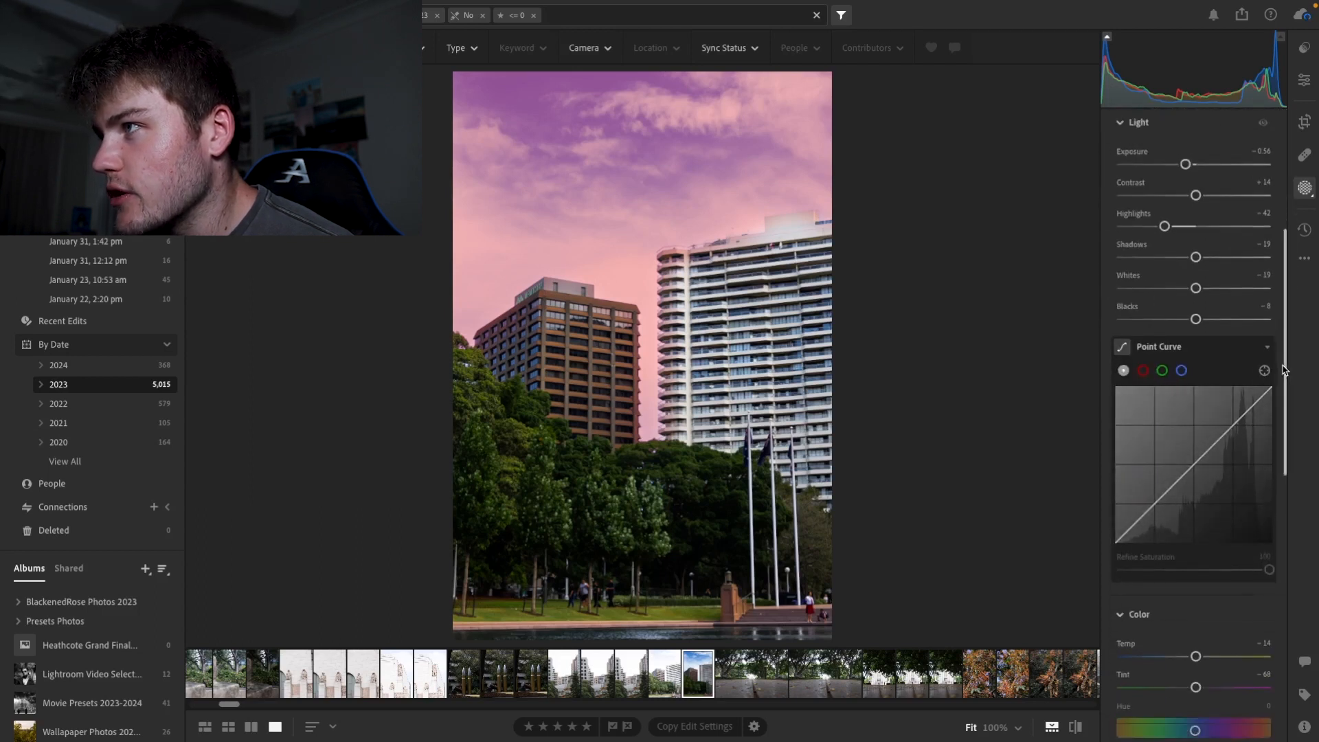
scroll(1204, 510, down, 2)
double_click(1196, 526)
double_click(1196, 555)
double_click(1196, 652)
drag(1196, 652, 1187, 655)
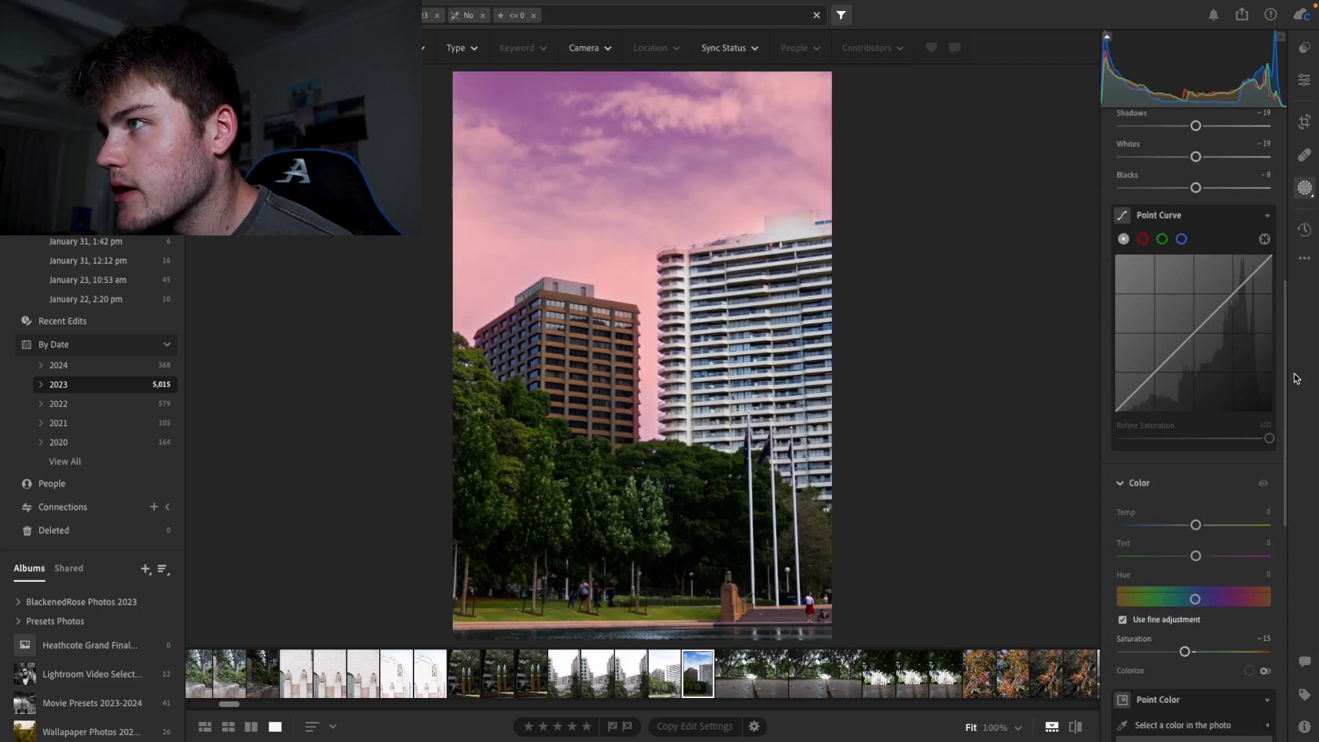
scroll(1285, 378, up, 7)
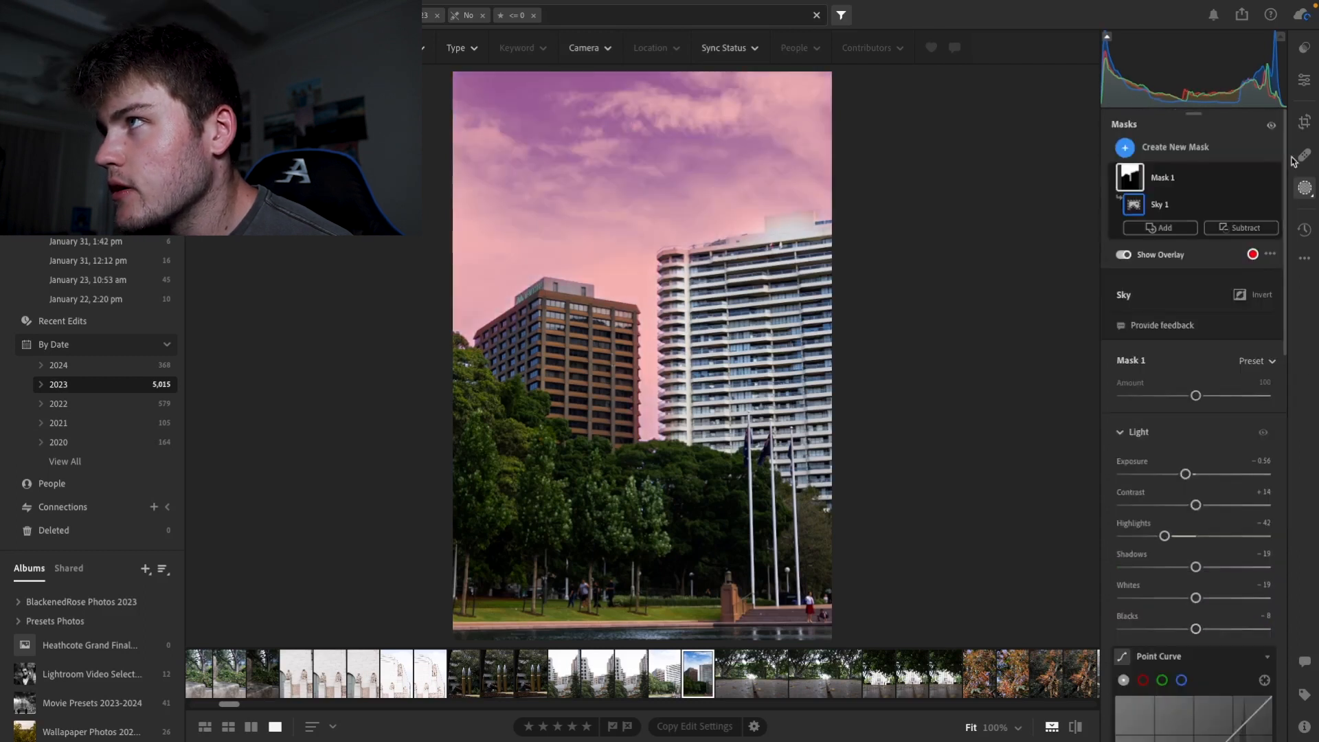
click(1308, 96)
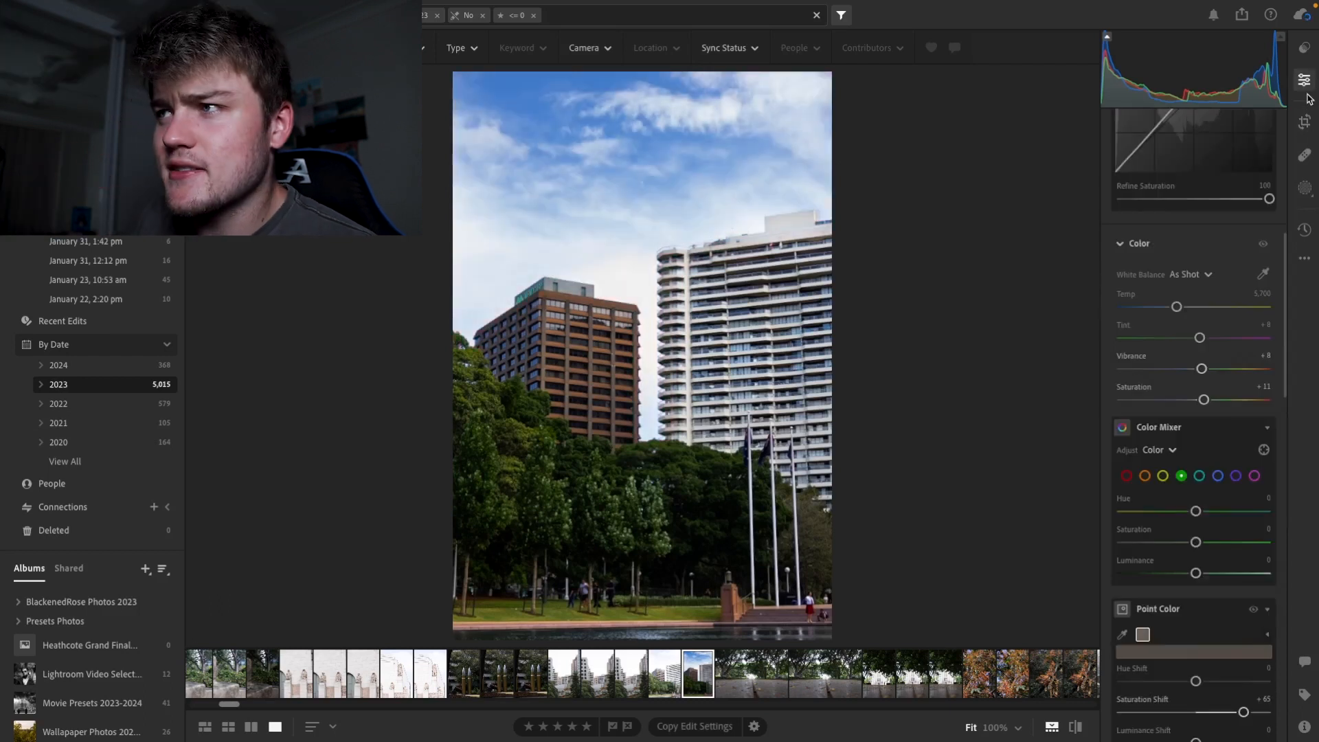
Step: Look over the finished park photo and rate it 5 stars
drag(1285, 295, 1281, 244)
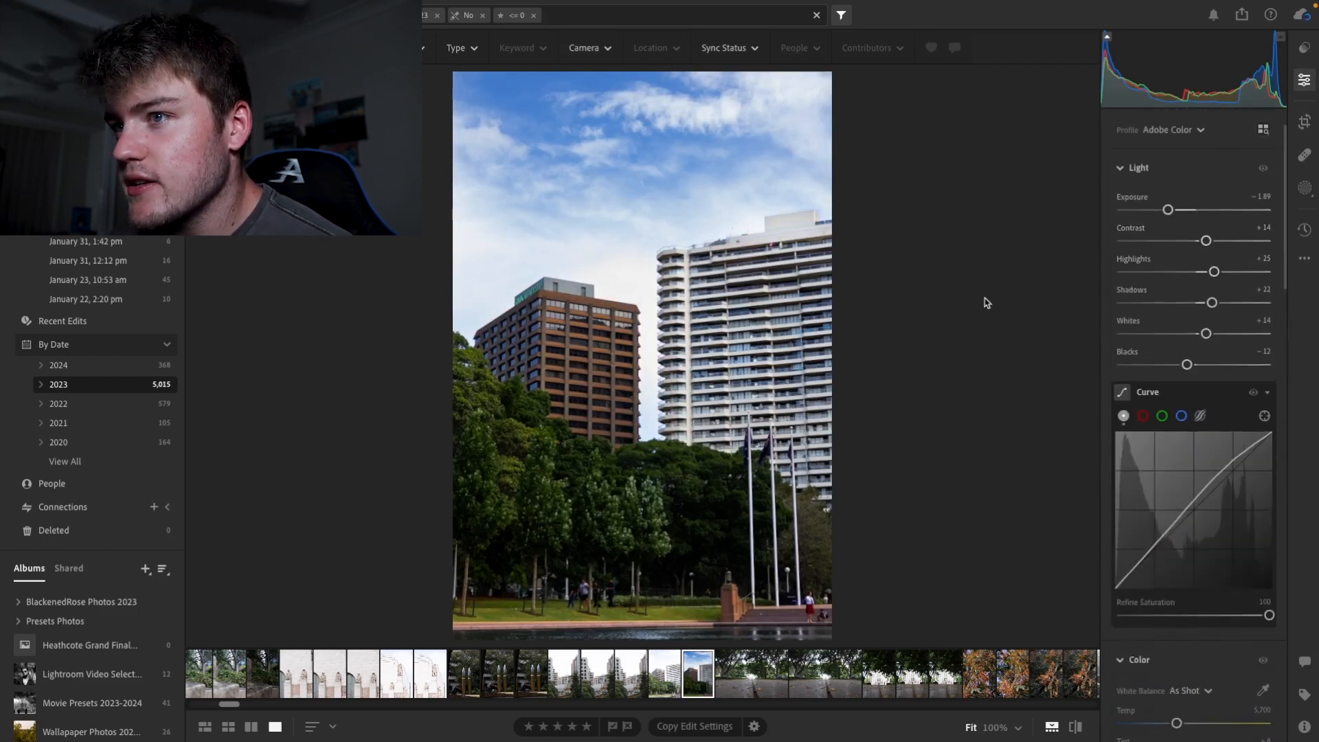
drag(570, 621, 556, 485)
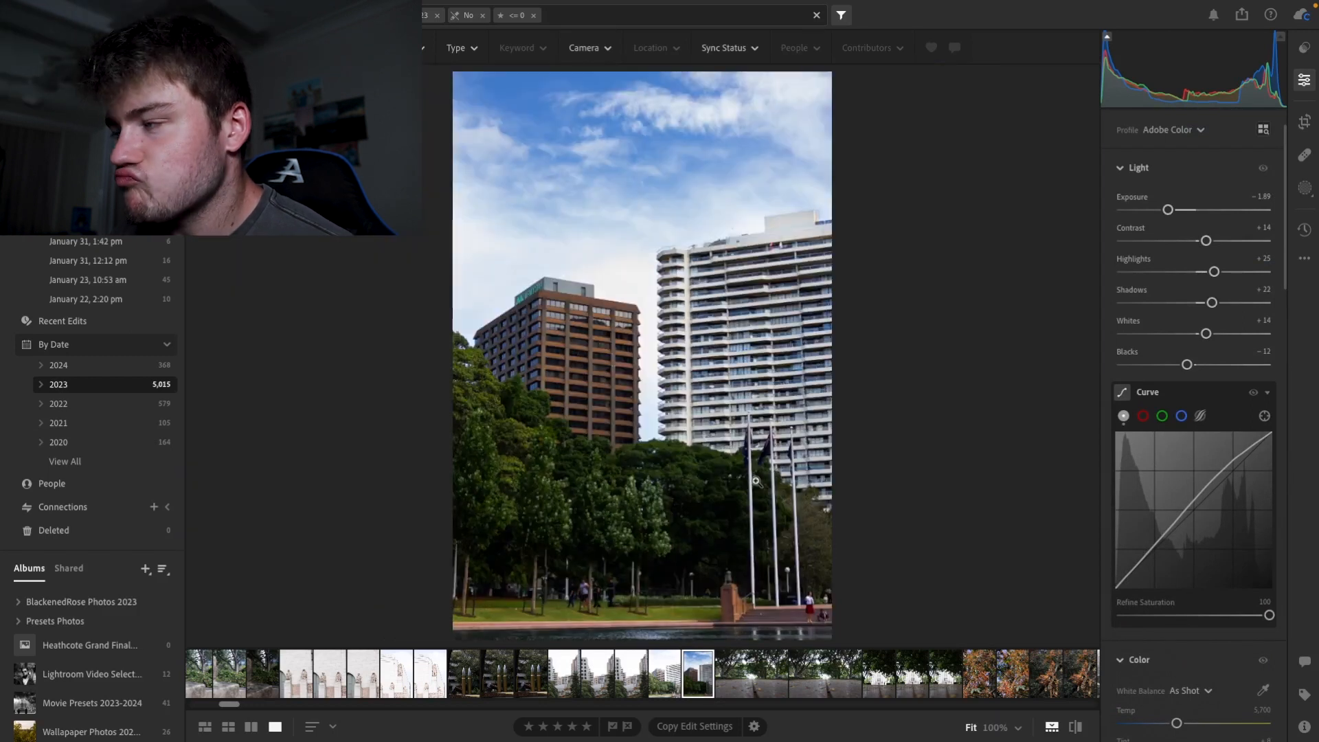
key(5)
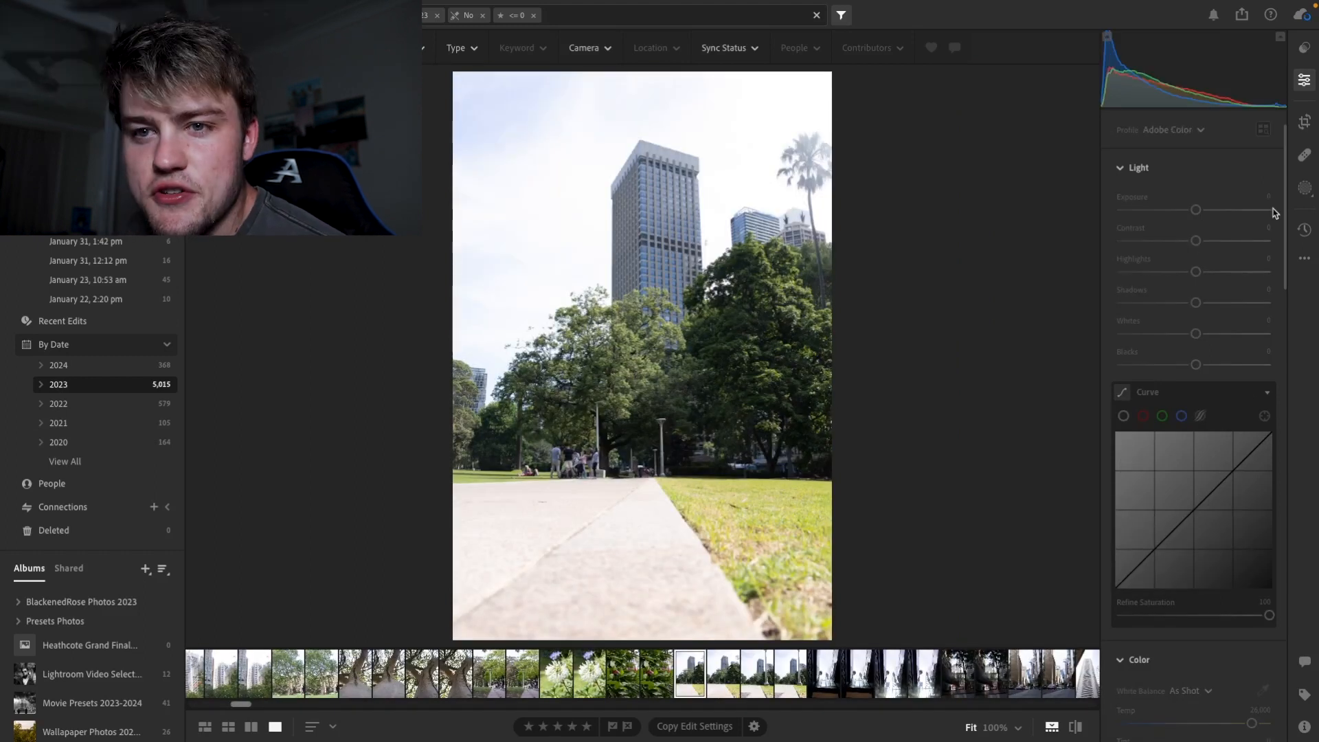
Step: Add a diagonal linear gradient mask from the upper-right corner of the photo with the palm and footpath, and set its Exposure to -1.76
click(1307, 195)
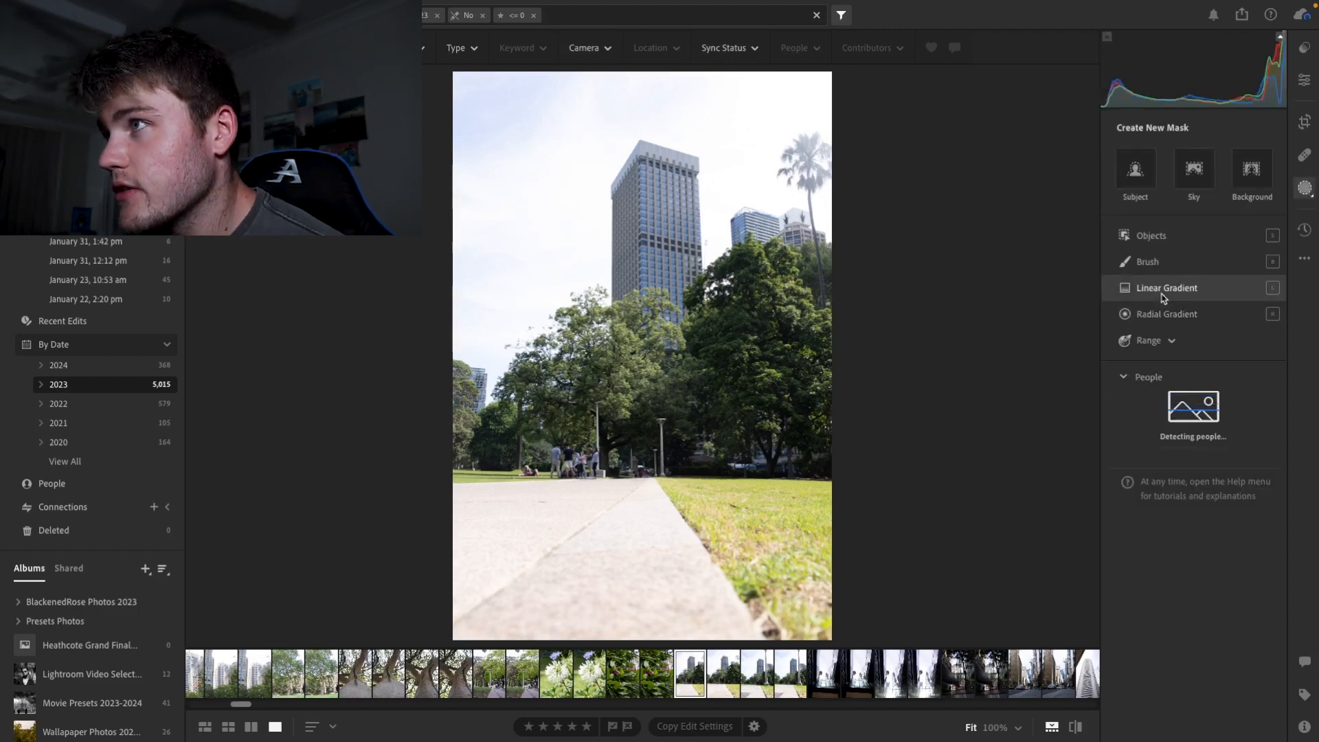
click(1098, 289)
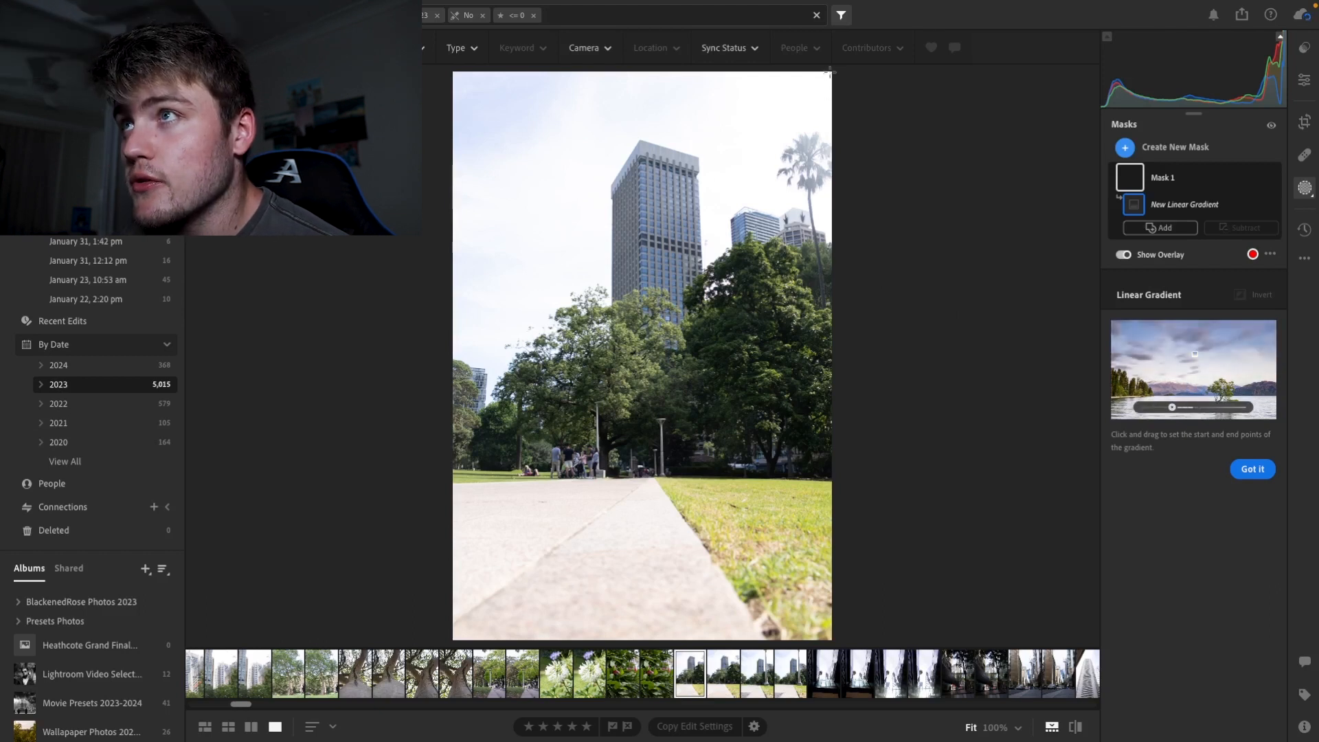
drag(828, 74, 724, 190)
drag(619, 307, 583, 355)
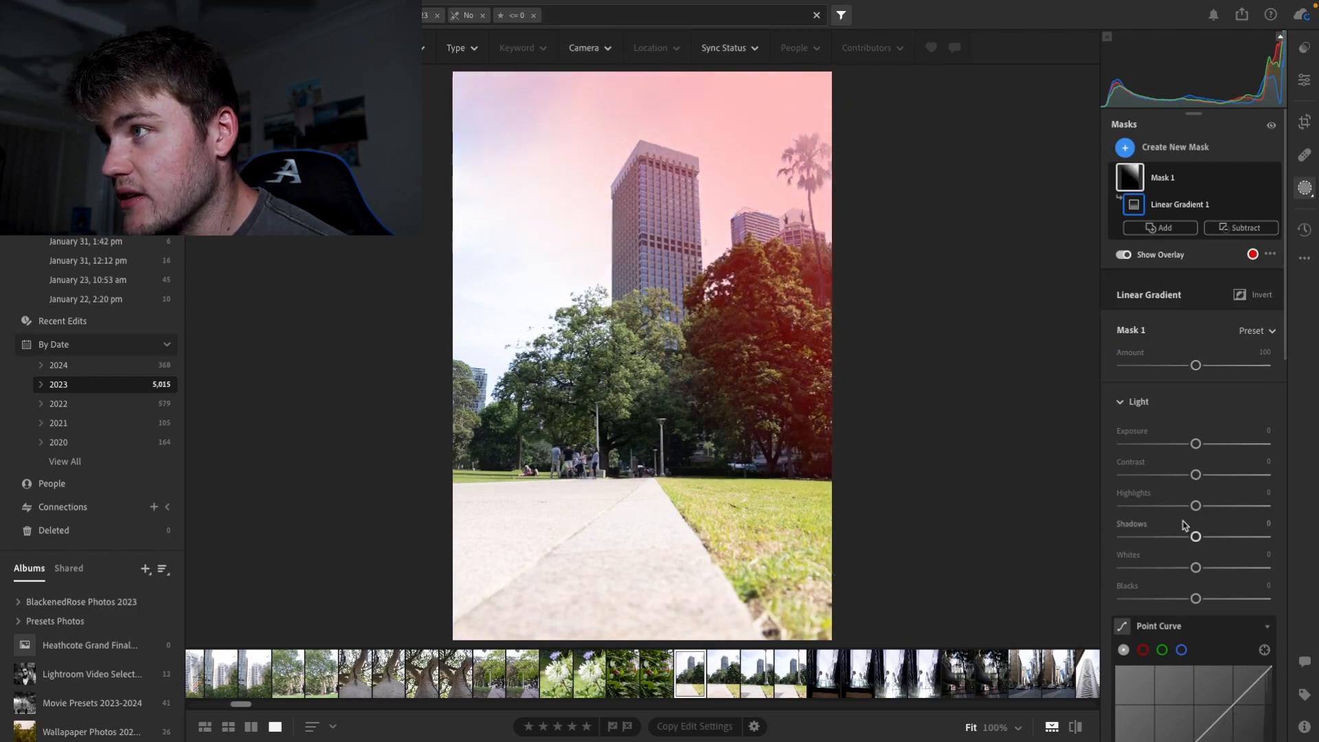
drag(1195, 443, 1161, 444)
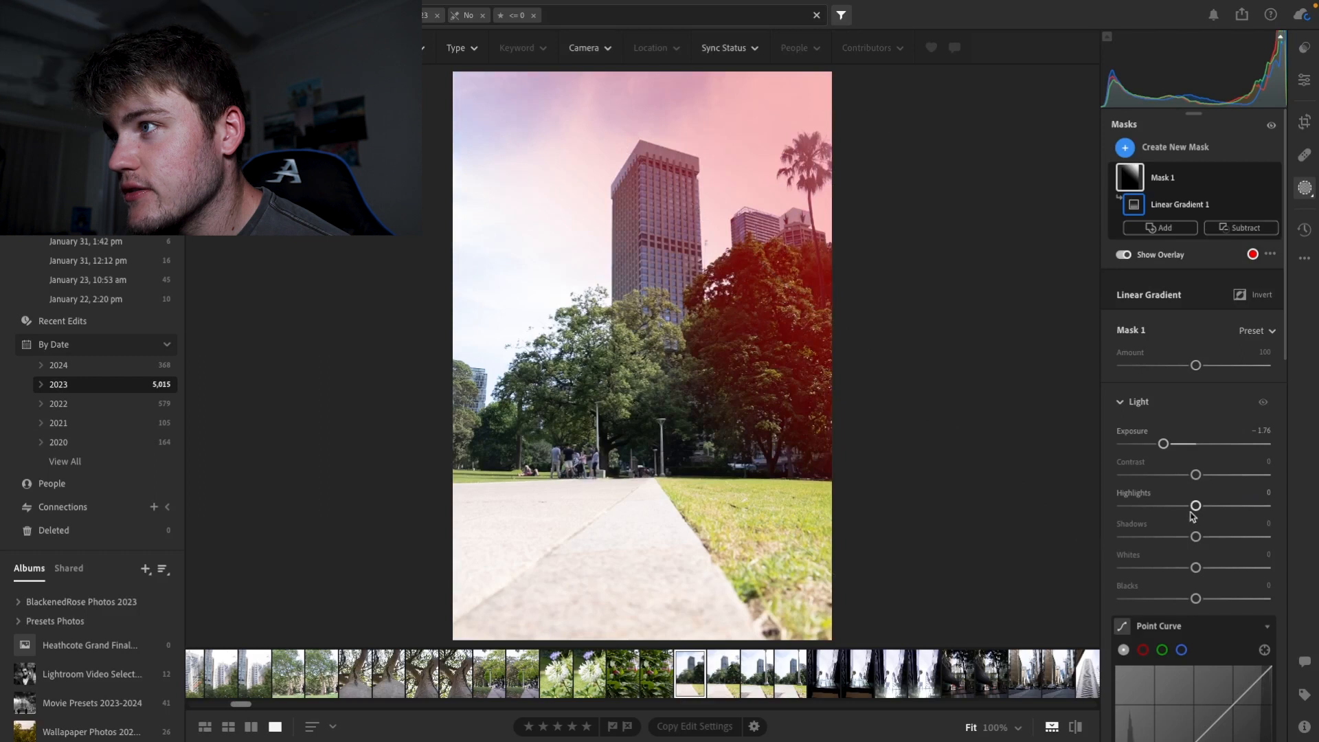
Step: Set the diagonal gradient mask's Highlights to -64 and Shadows to +51, and lower the whole photo's Exposure to -0.60
drag(1190, 508, 1156, 507)
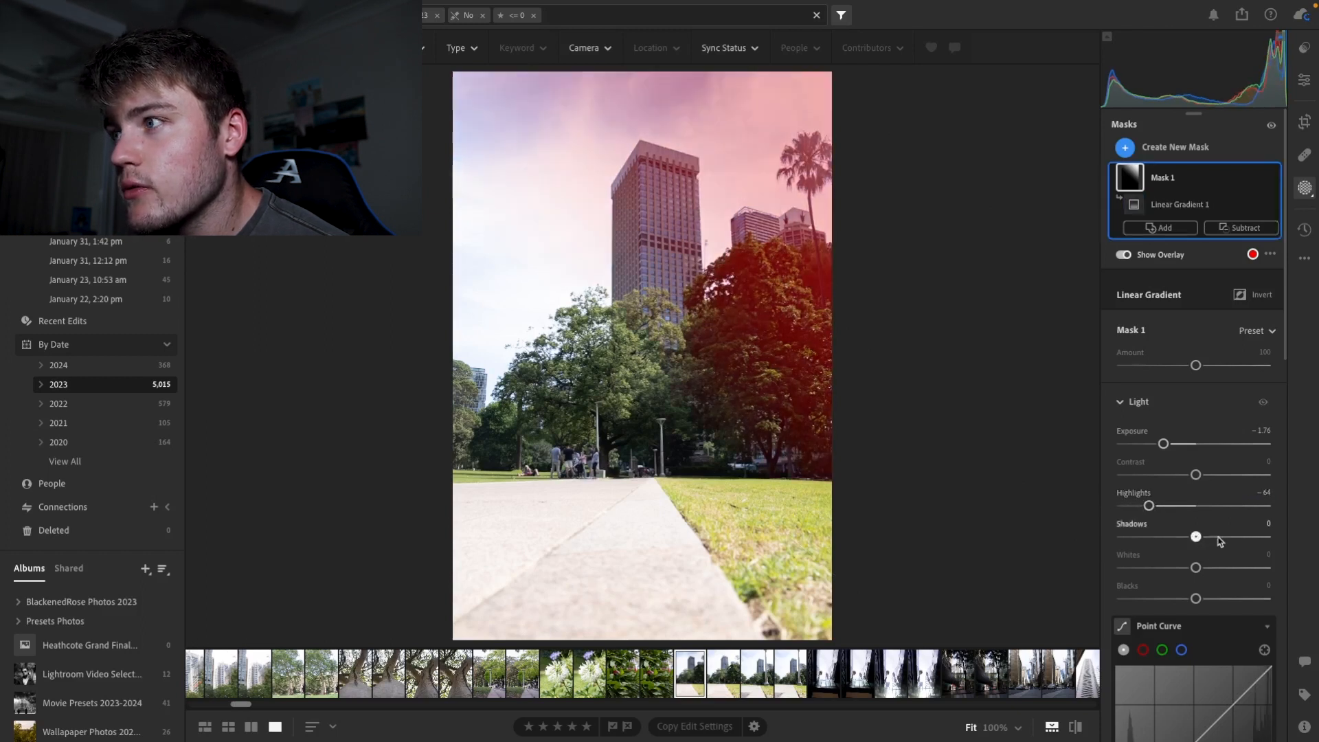
drag(1225, 538, 1233, 538)
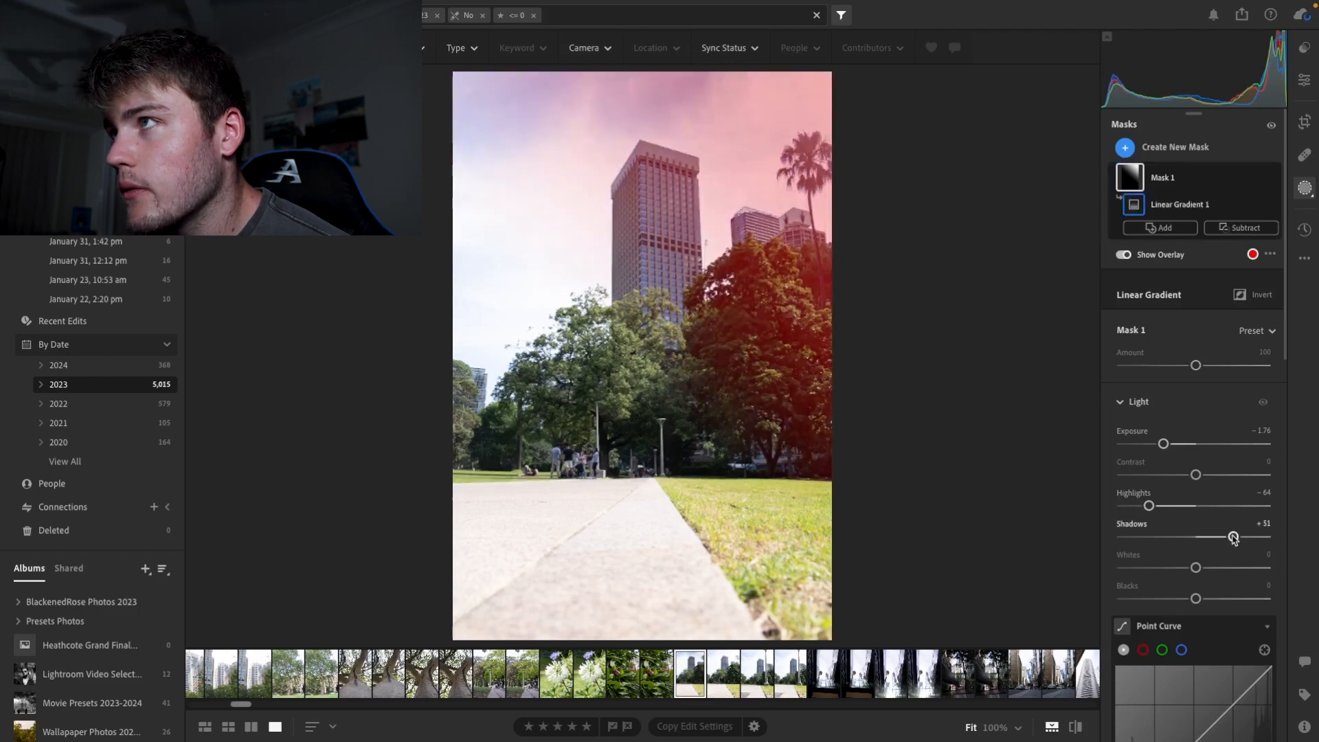
click(1304, 81)
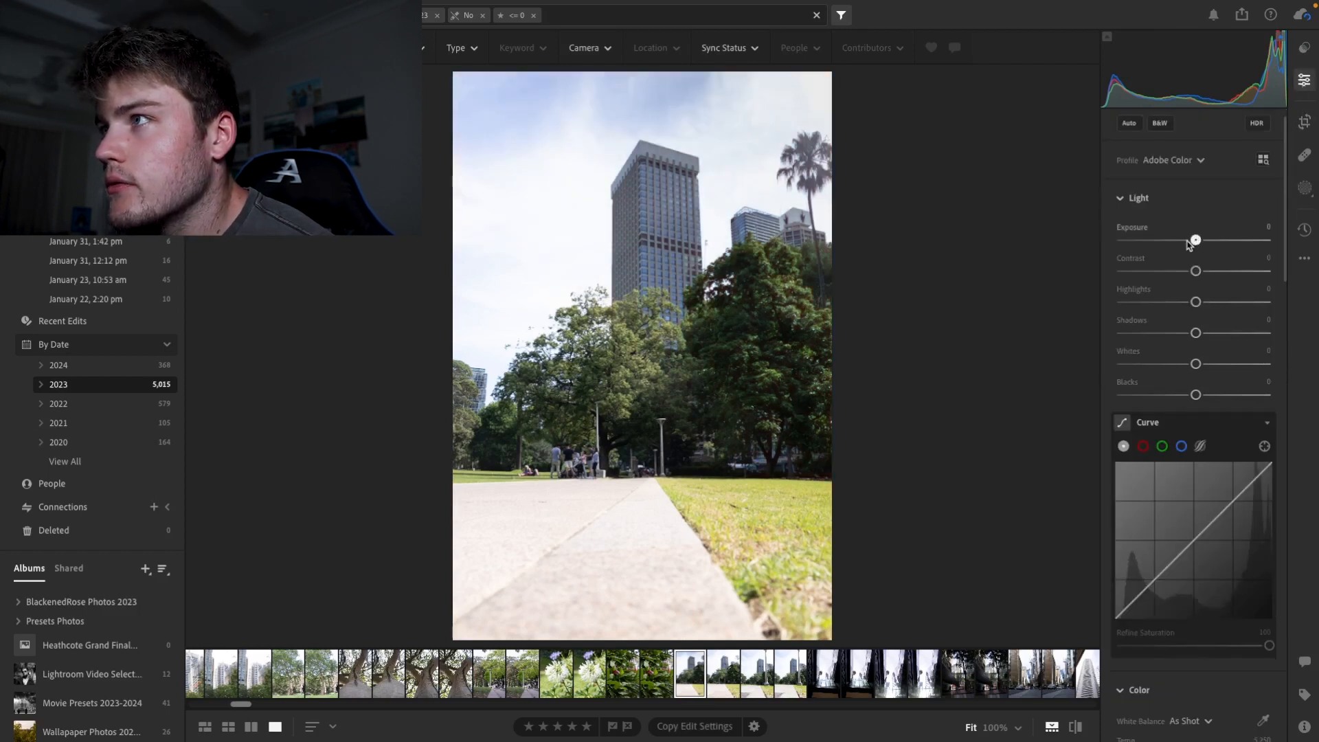
drag(1189, 243, 1187, 243)
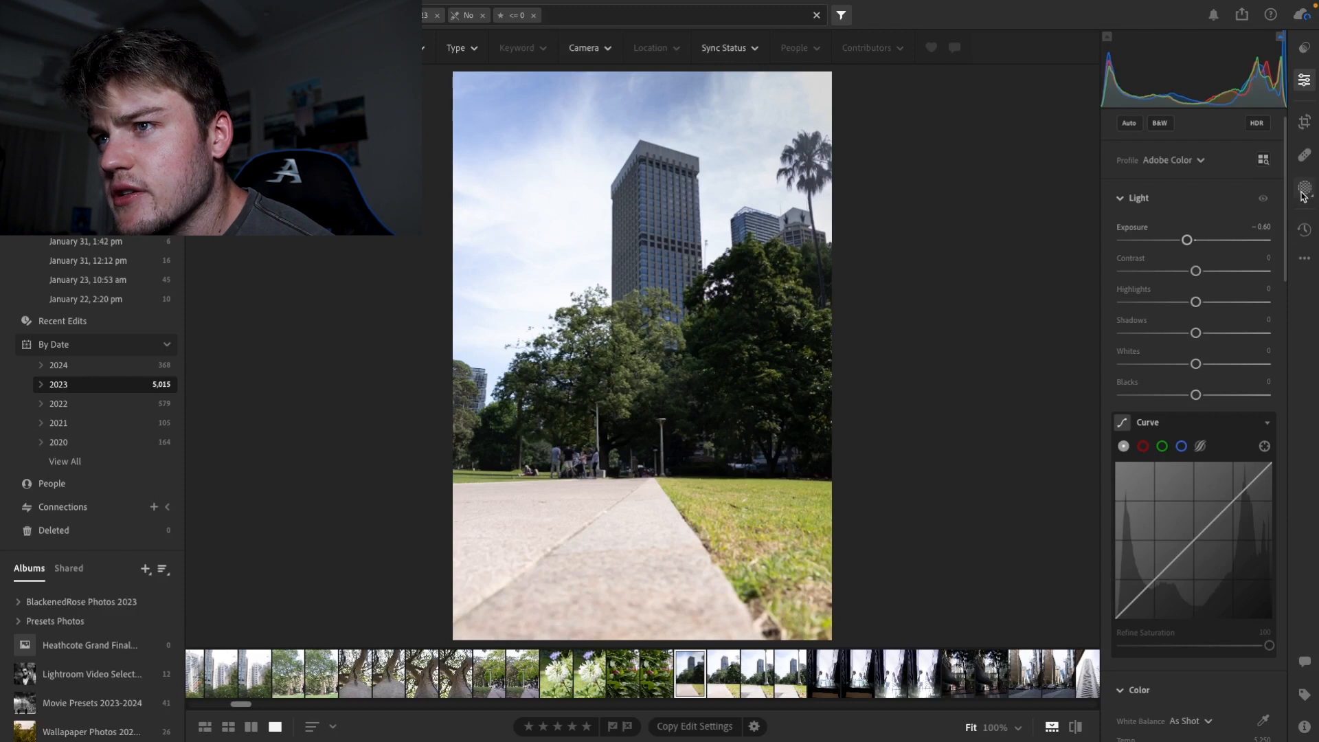
Step: Add a second linear gradient mask rising from the footpath and grass to the trees, and set its Exposure to -1.20
click(1304, 193)
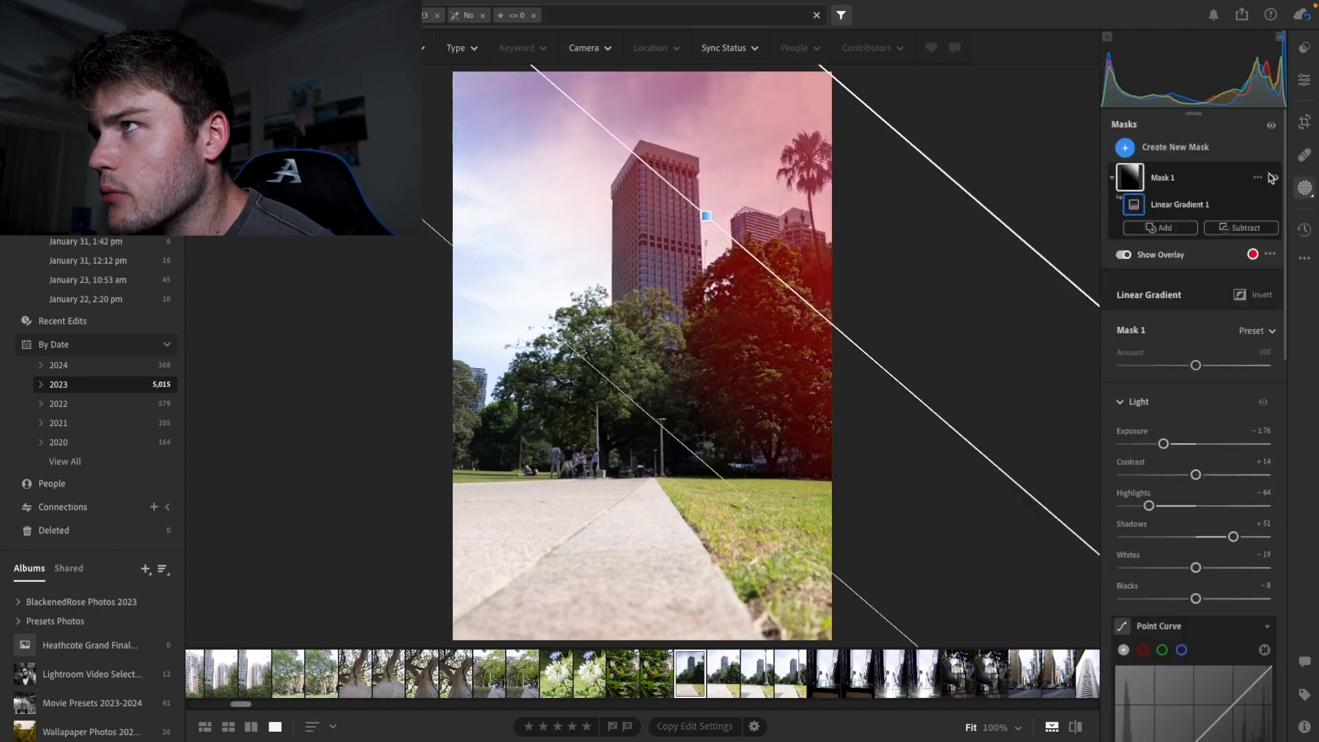
click(1199, 146)
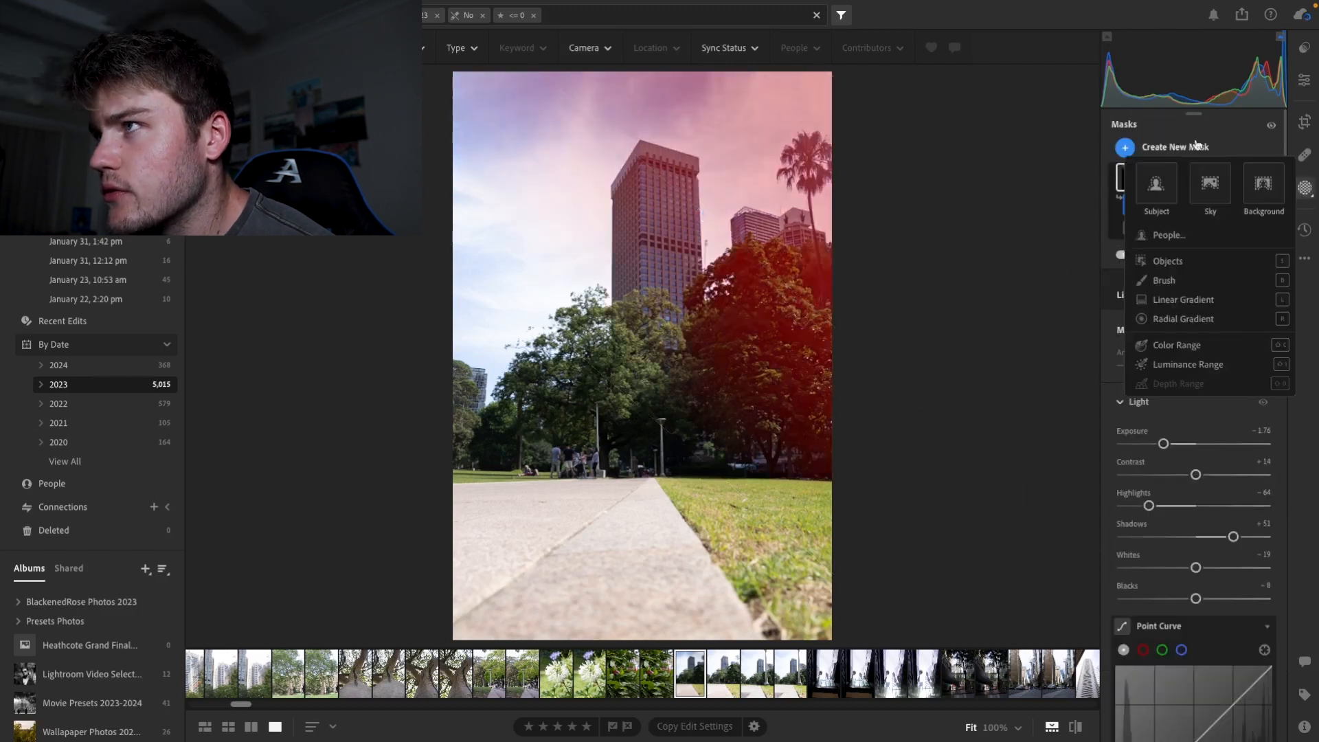
click(1184, 299)
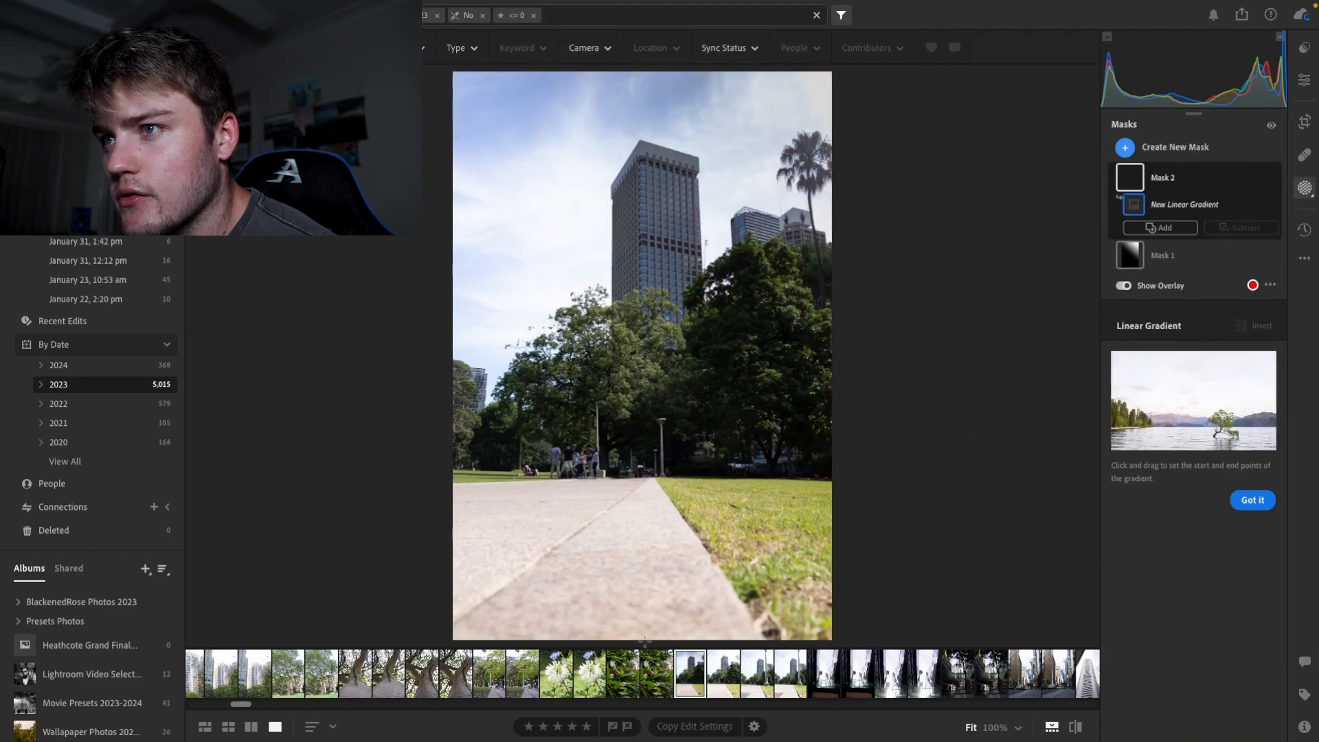
drag(644, 550, 641, 325)
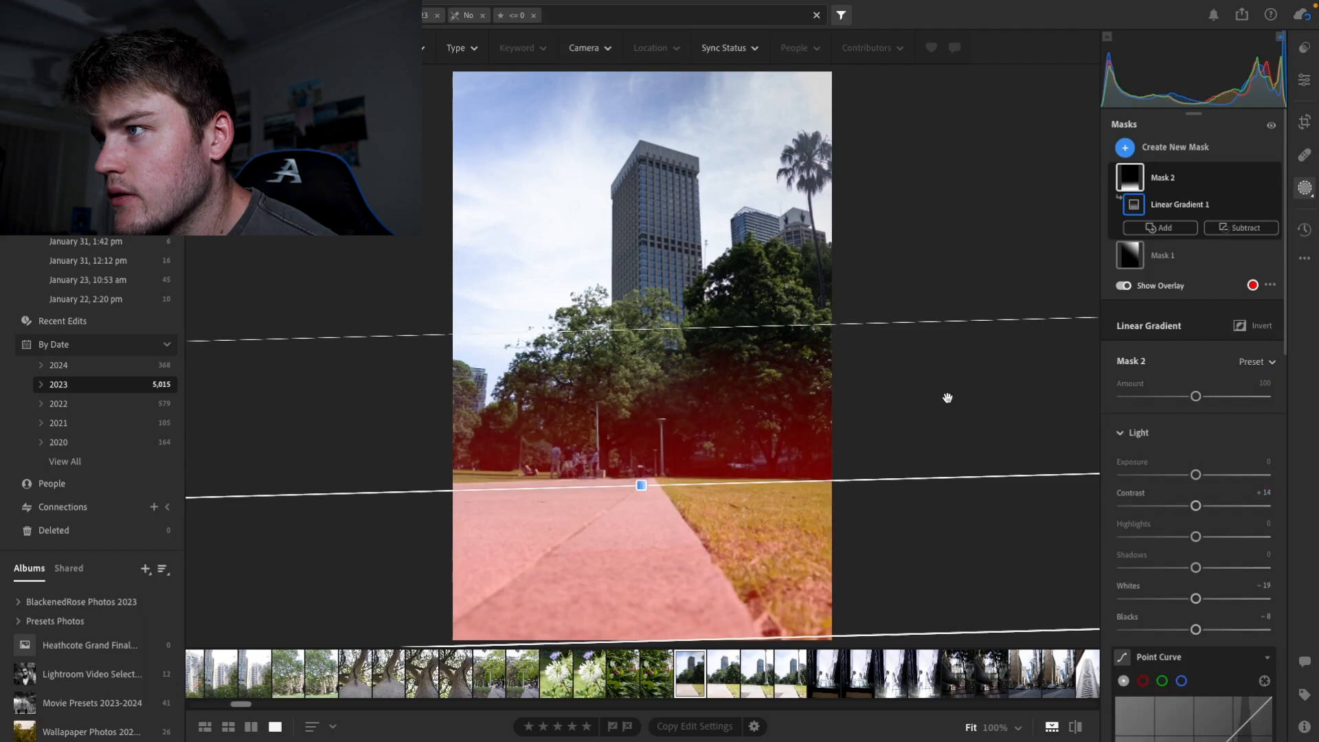
drag(1196, 474, 1173, 474)
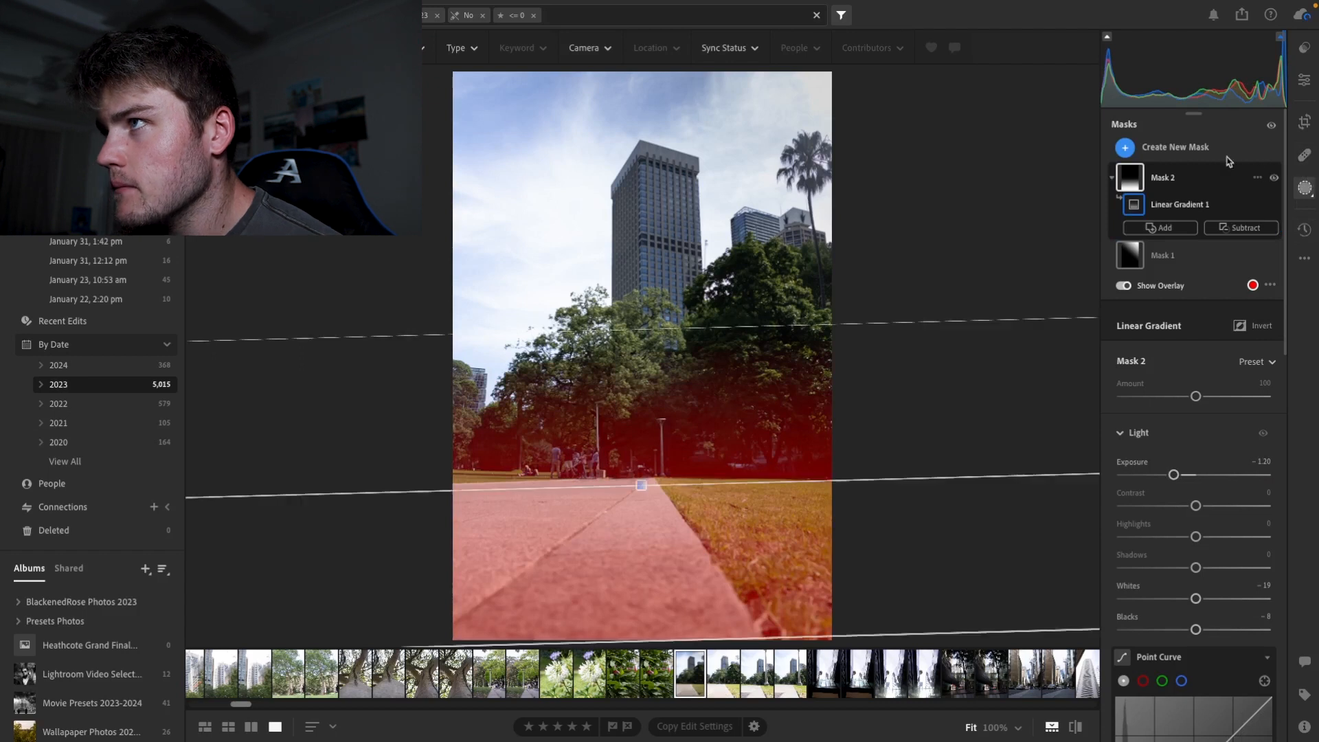
Step: Add a subject mask covering the tall tower and set its Exposure to +0.52
click(1127, 147)
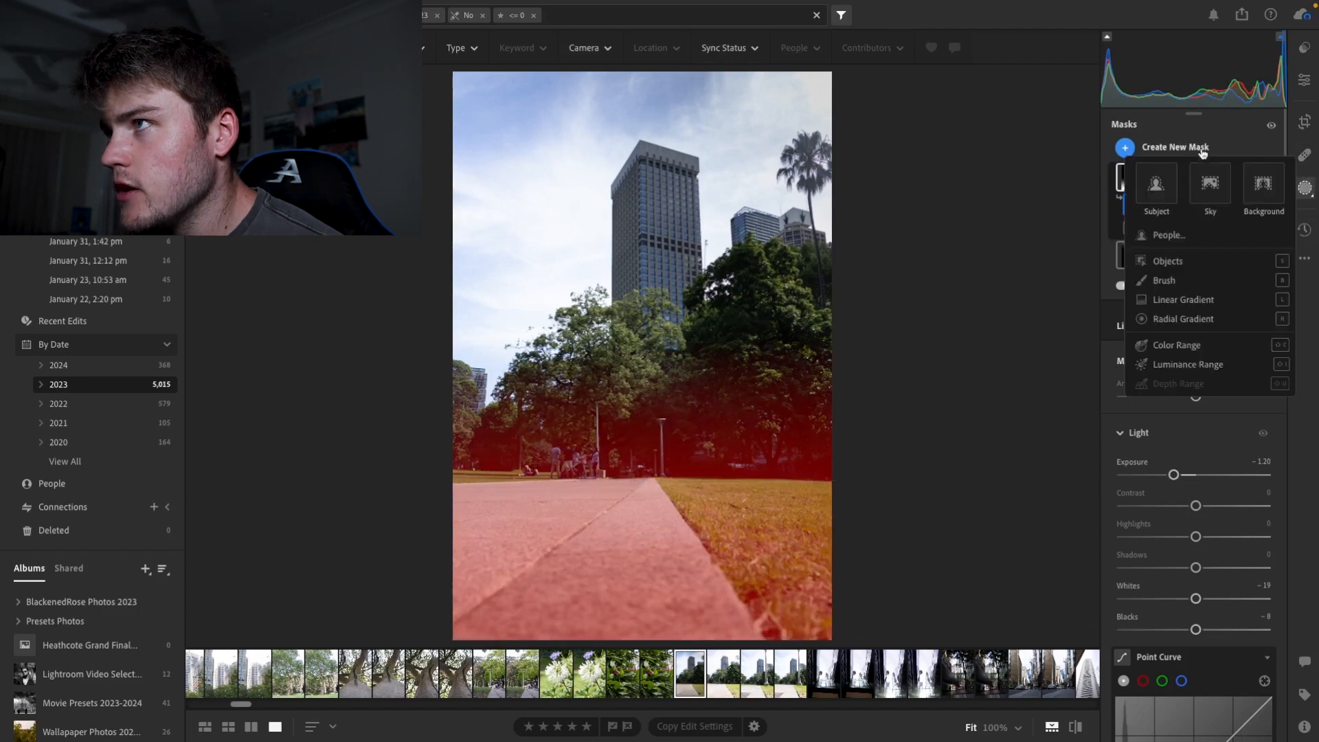
click(1157, 189)
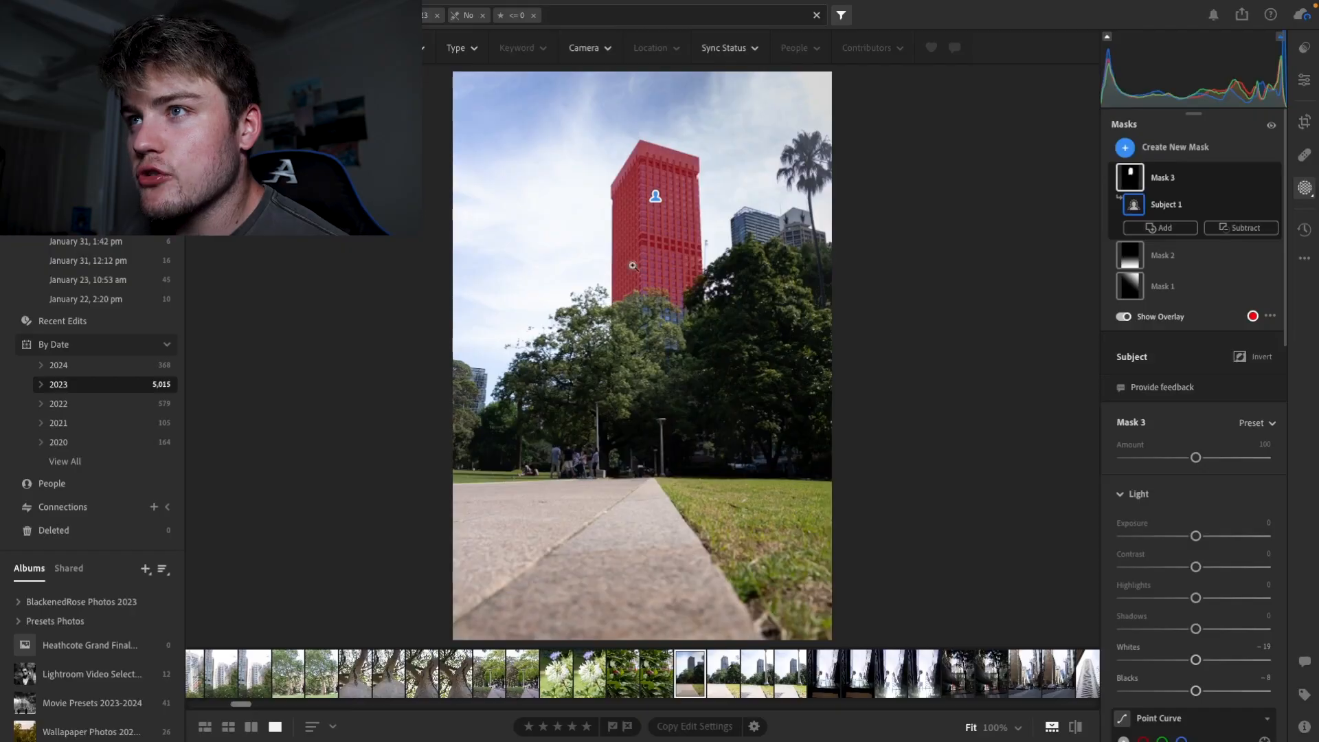
drag(1196, 536, 1208, 539)
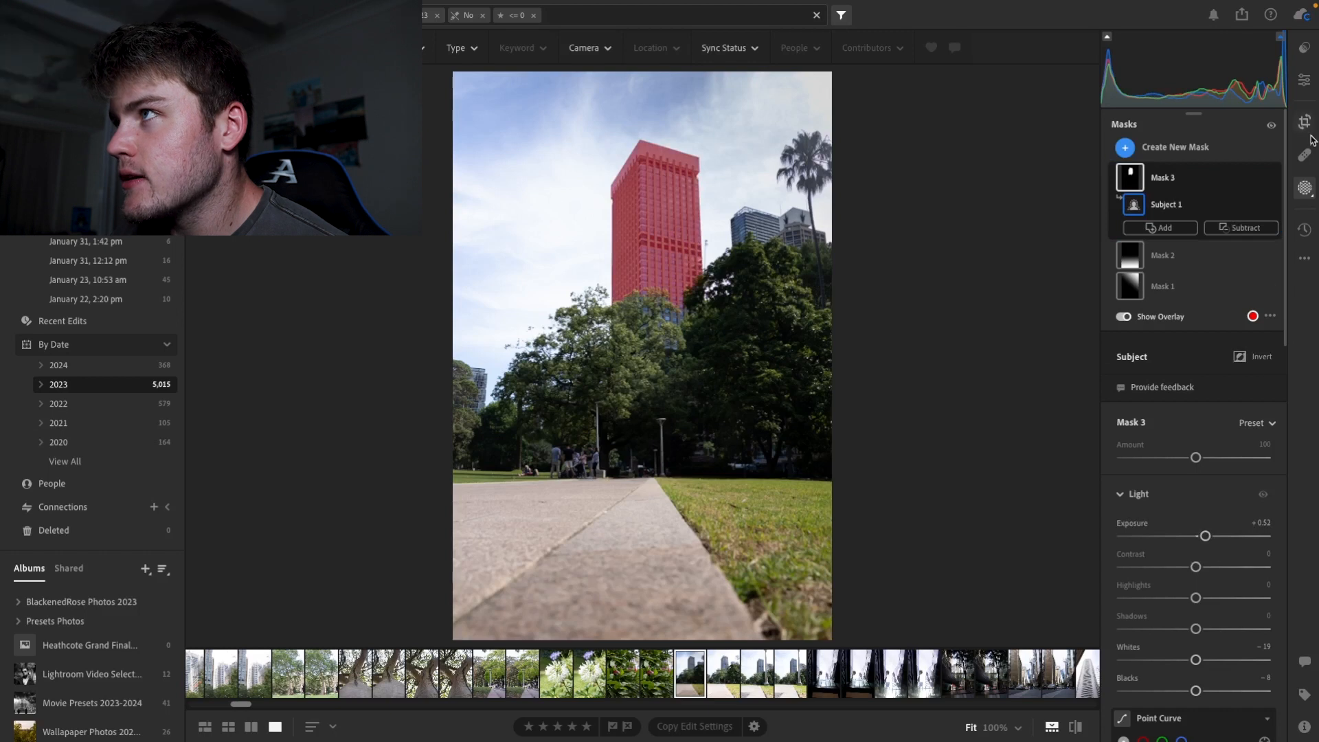
Step: Check the trees and tower at 100%, and set the photo's Contrast +9, Highlights +35, Shadows +24, Whites -48 and Blacks +20
click(1303, 75)
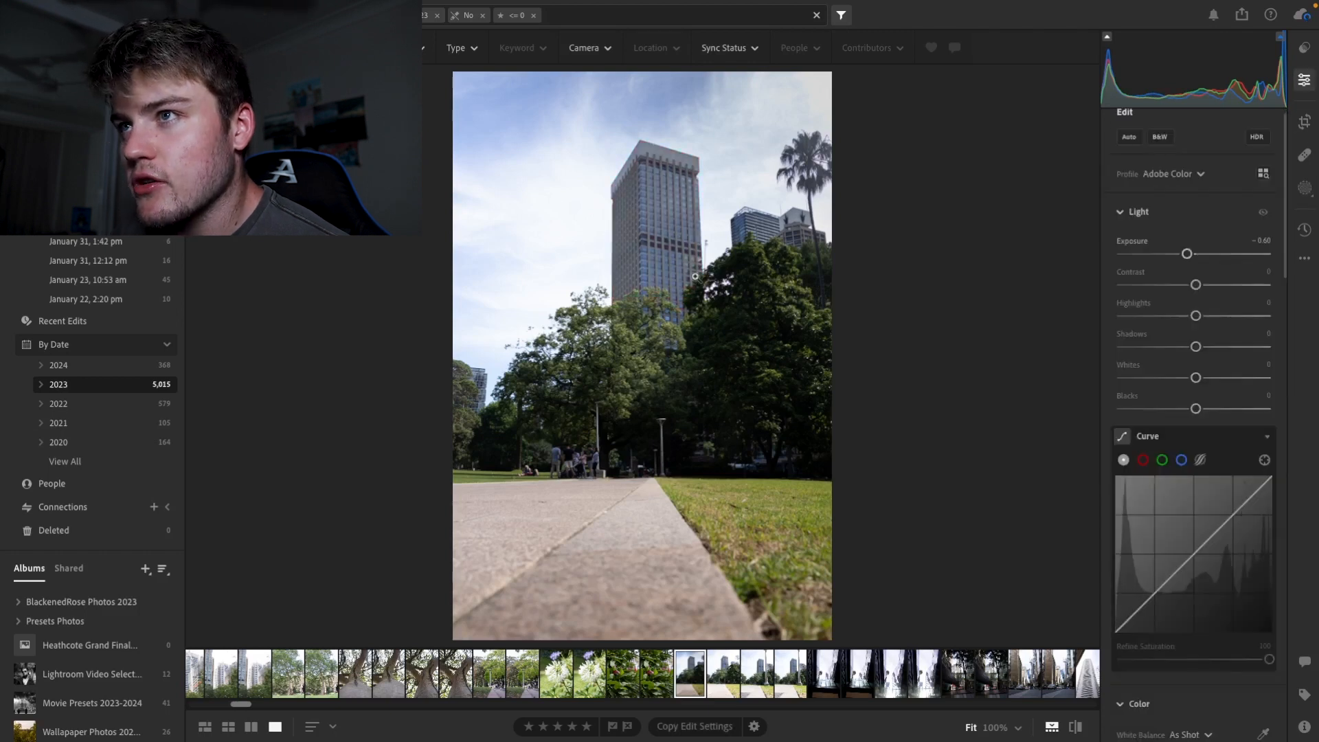
click(671, 317)
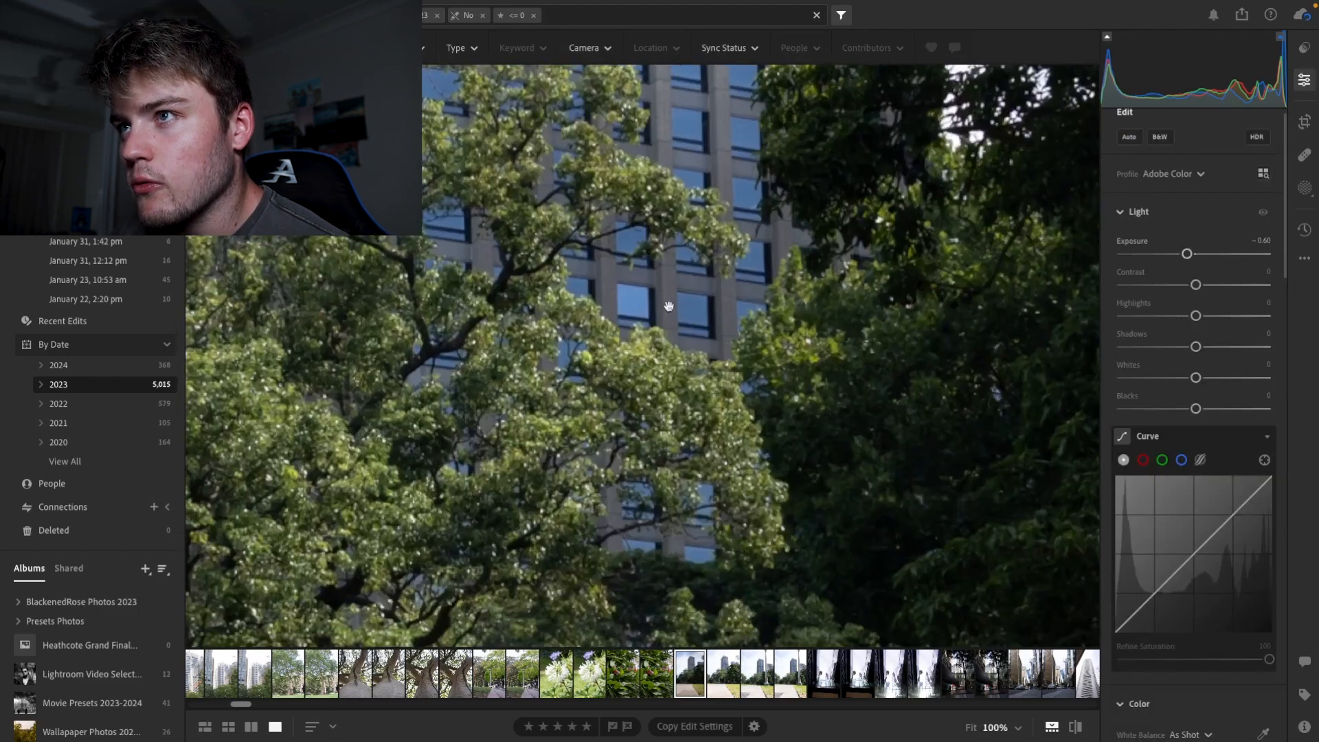
drag(669, 306, 801, 342)
click(801, 341)
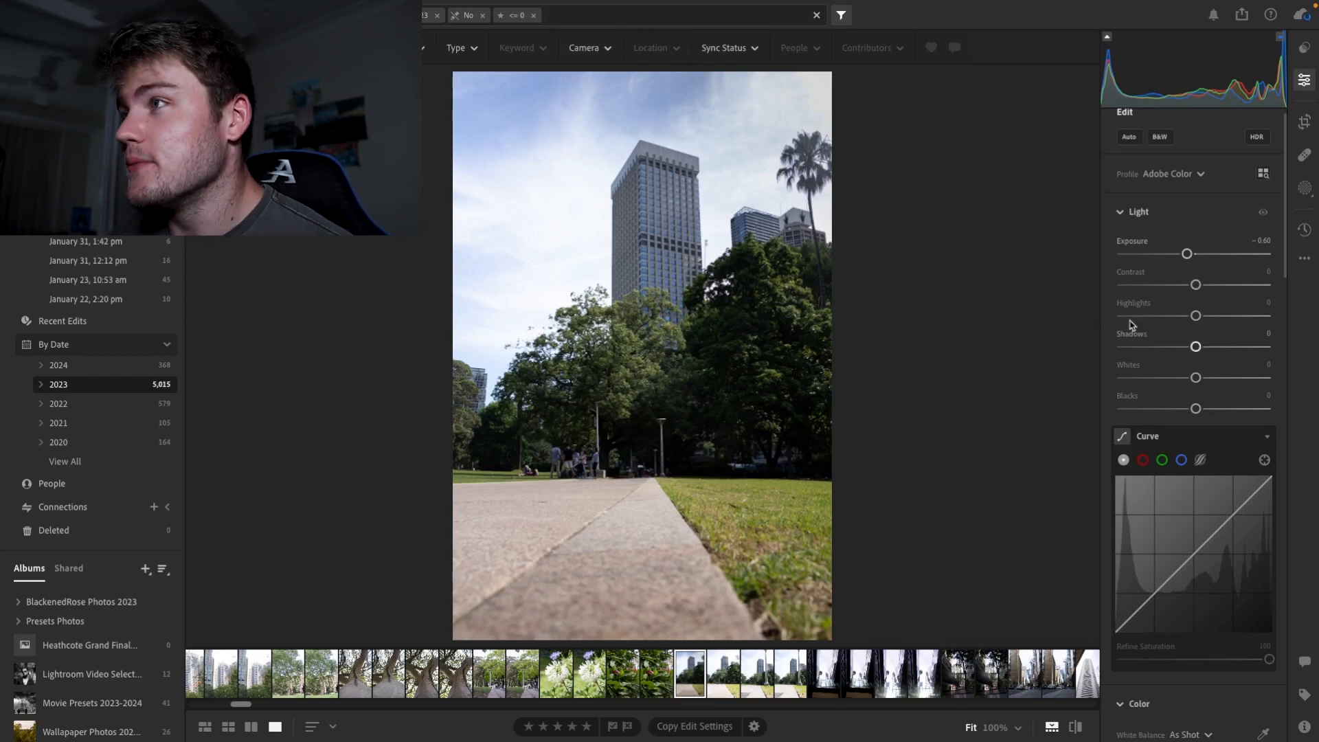
drag(1196, 284, 1221, 317)
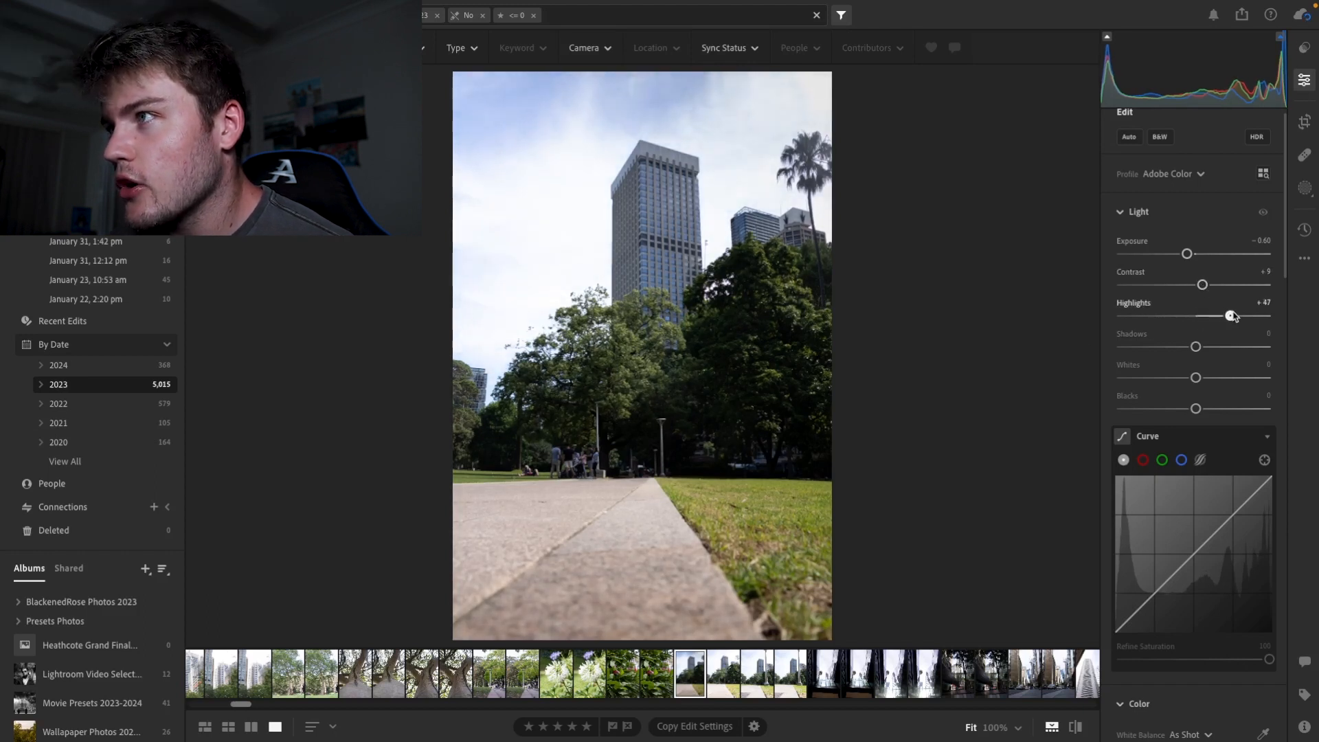
drag(1196, 347, 1213, 347)
drag(1196, 411, 1161, 377)
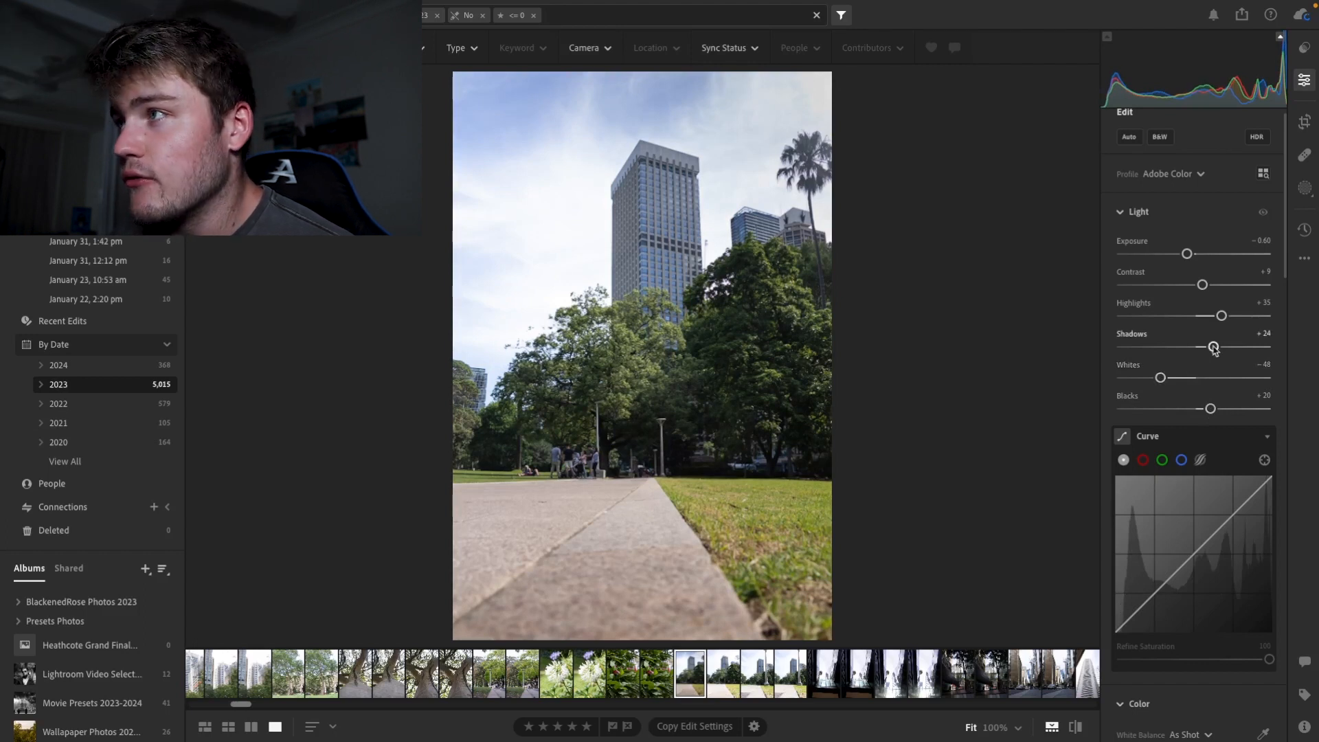
Step: Anchor the tone curve's highlights and midtones, pull its shadows down slightly, and raise the photo's colour saturation
drag(1287, 256, 1234, 332)
click(1189, 375)
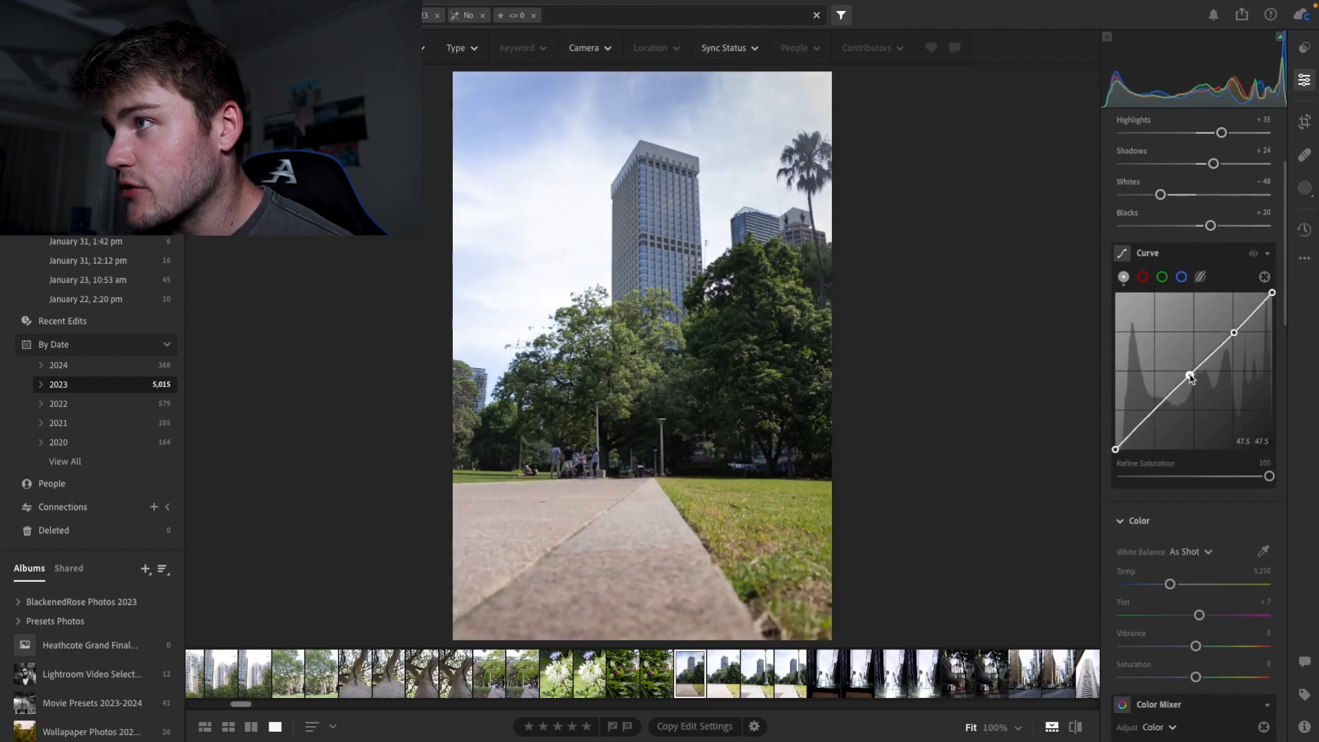
drag(1189, 375, 1159, 419)
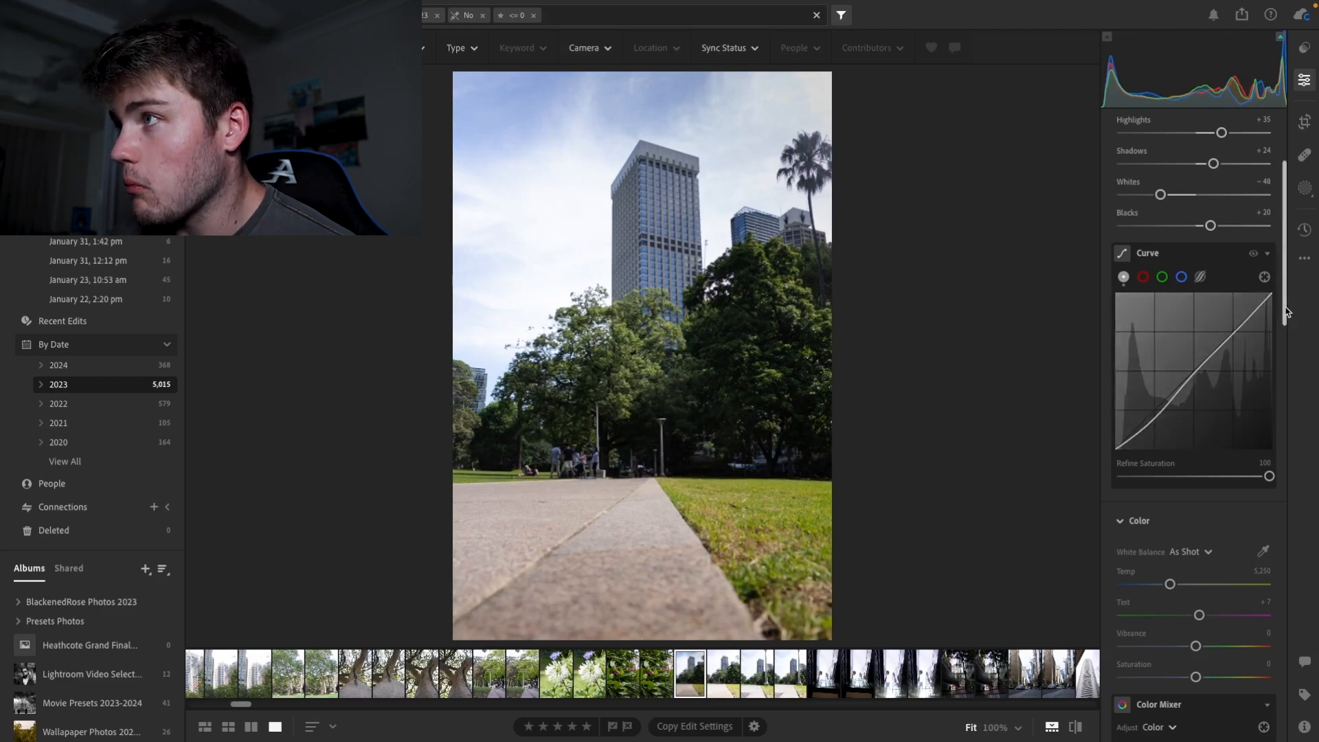
drag(1287, 313, 1287, 387)
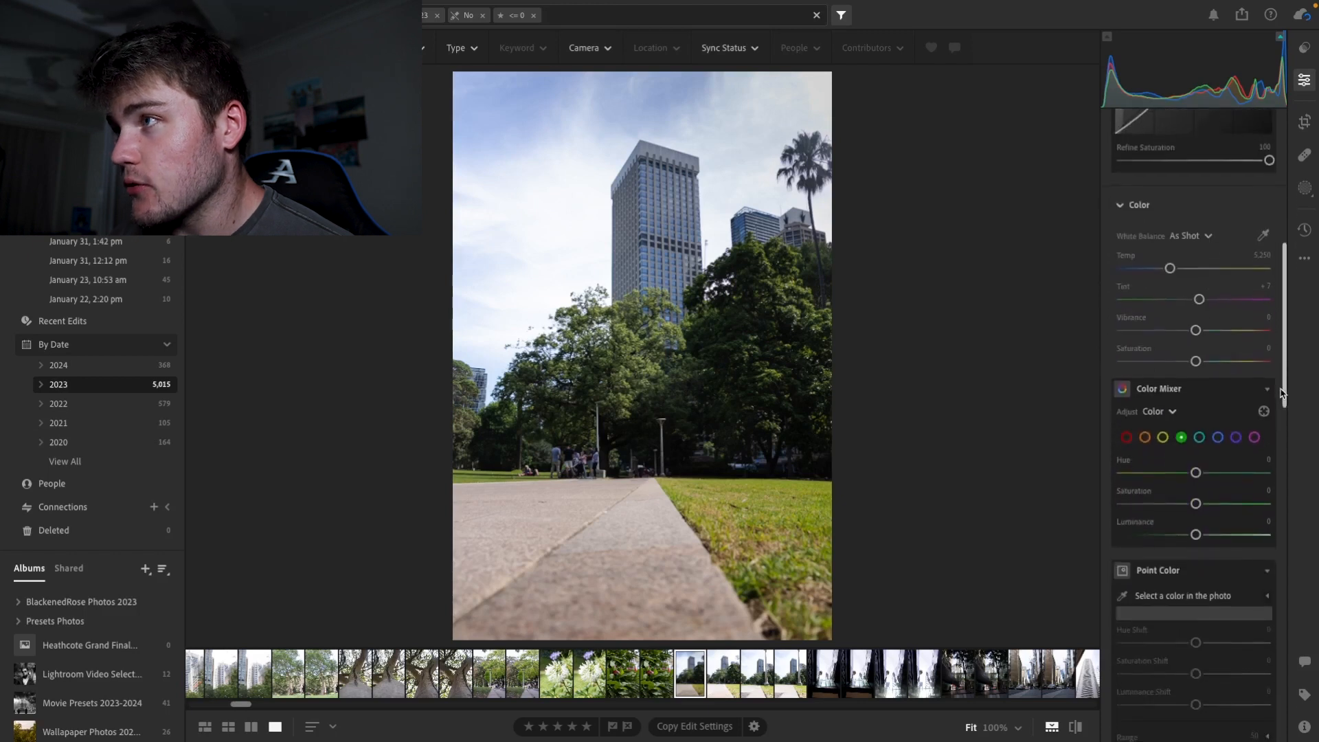
drag(1196, 362, 1282, 202)
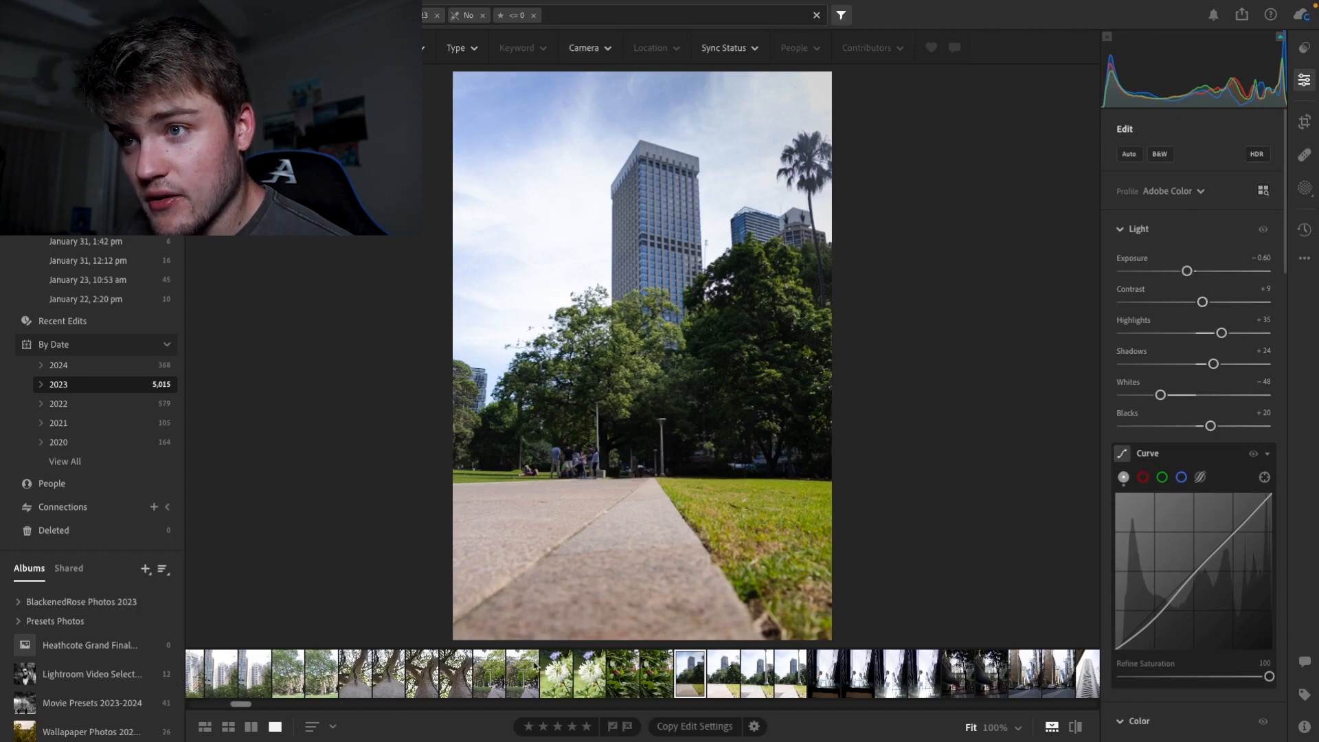
Step: Open the photo of the pale octagonal tower above the trees and apply the user preset Batman Preset 2024 Version
click(509, 669)
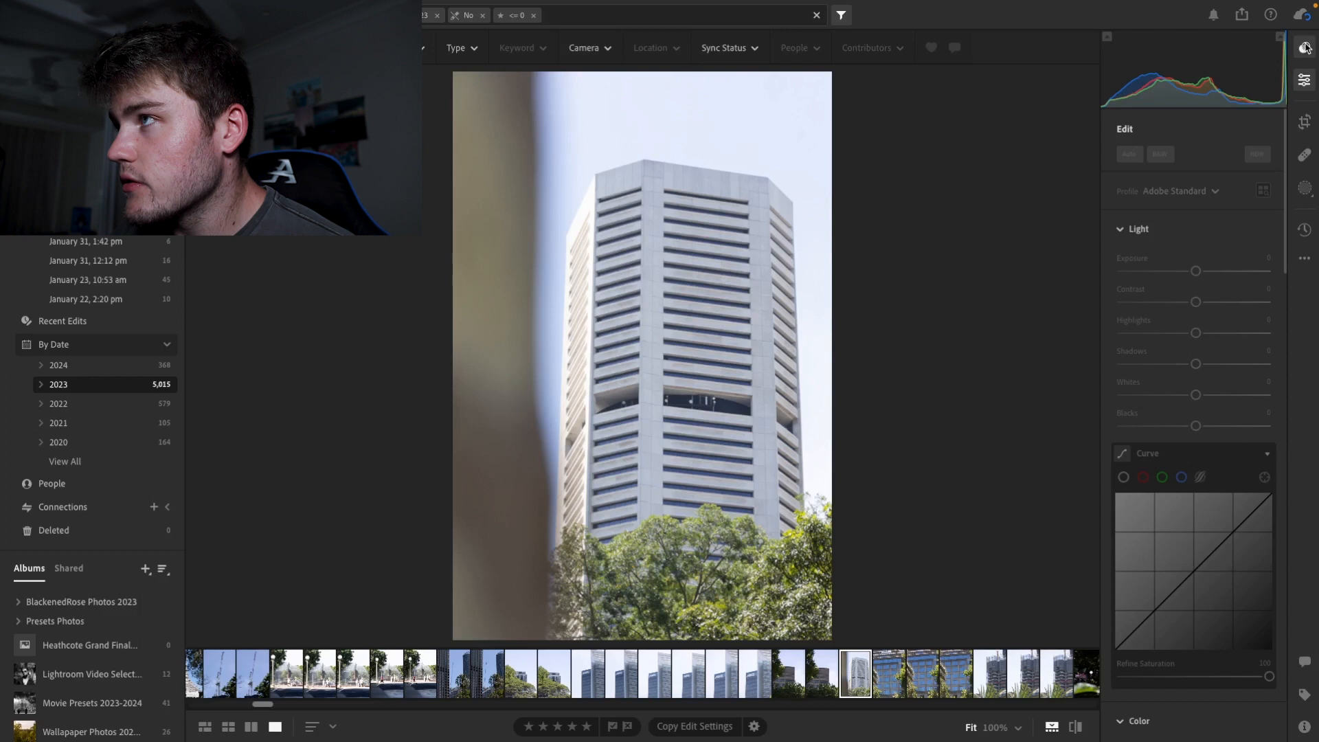
click(1304, 69)
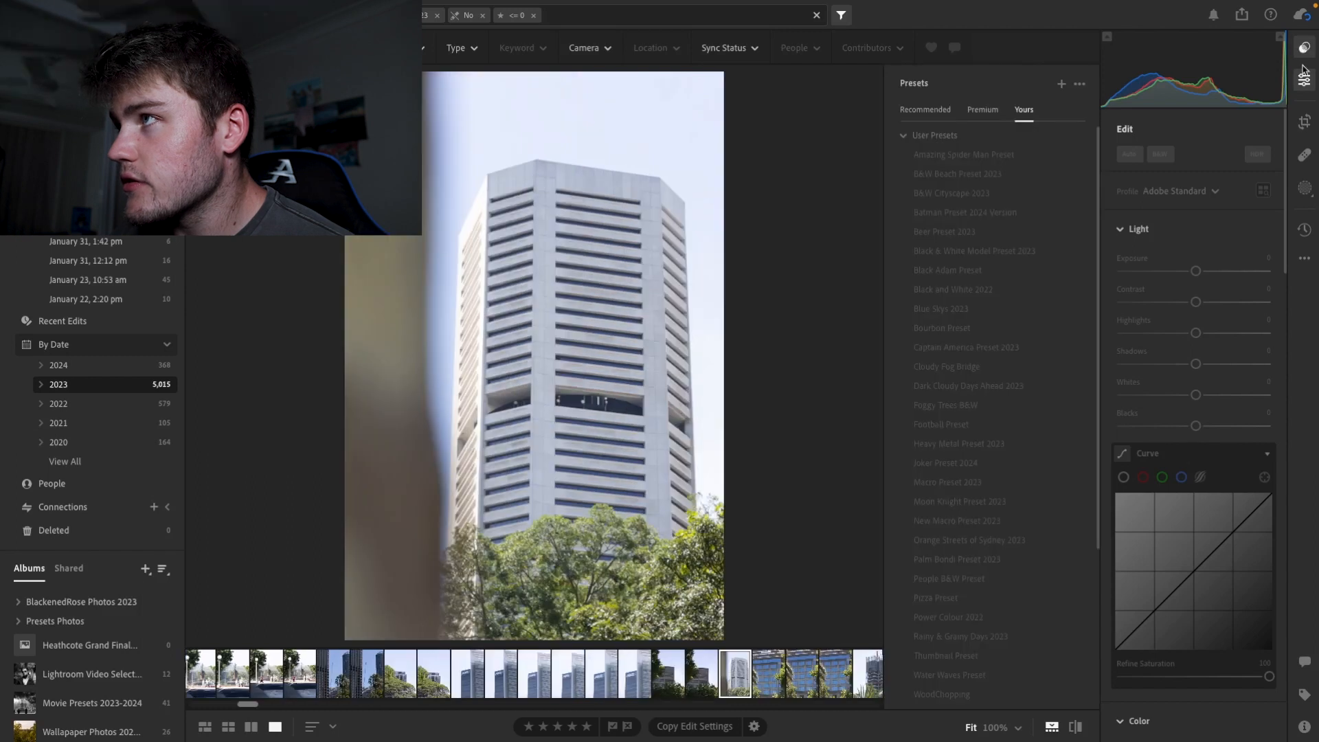
click(975, 205)
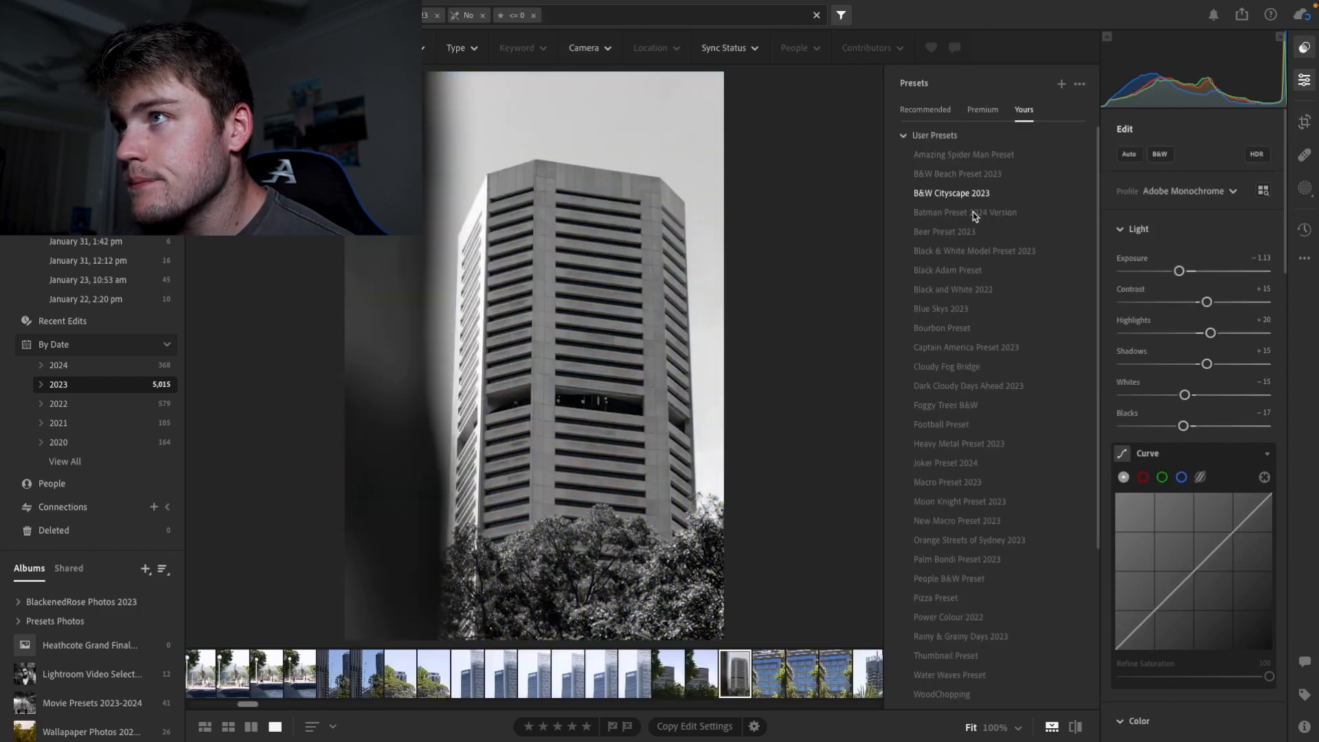
click(975, 214)
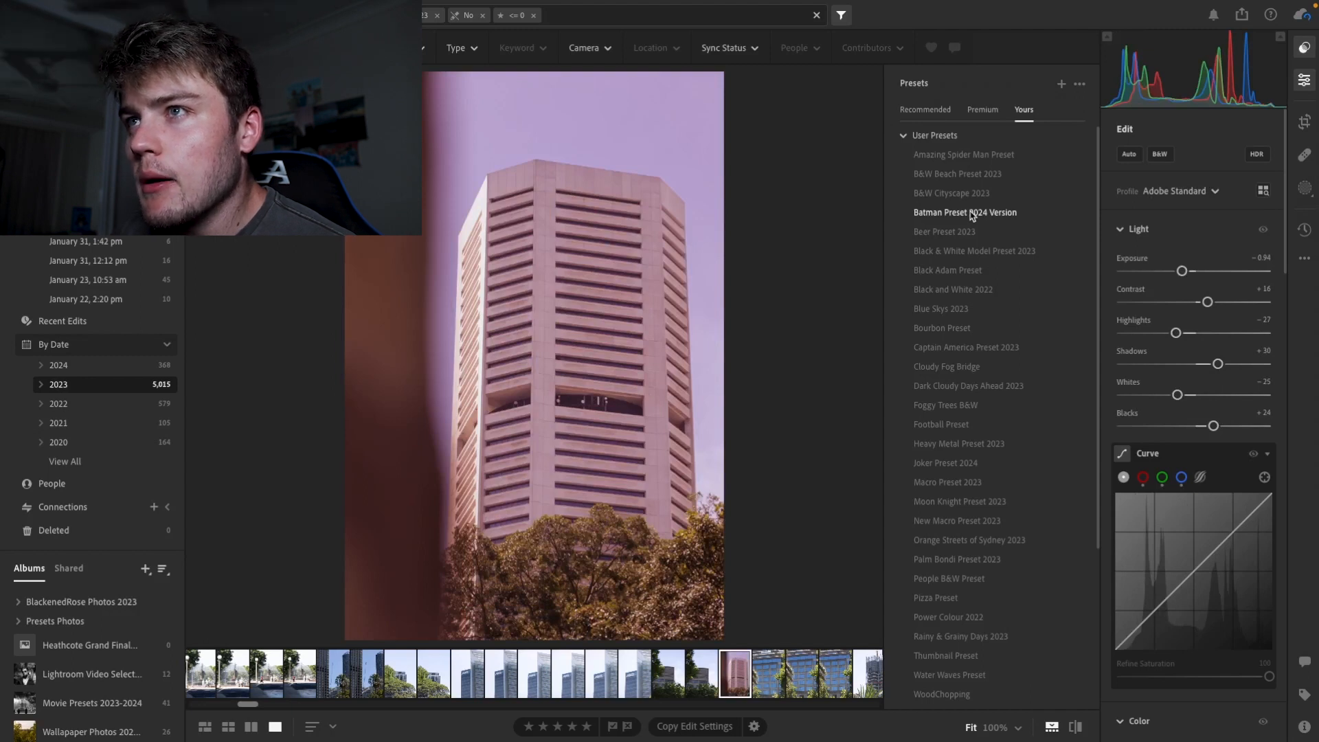
click(973, 214)
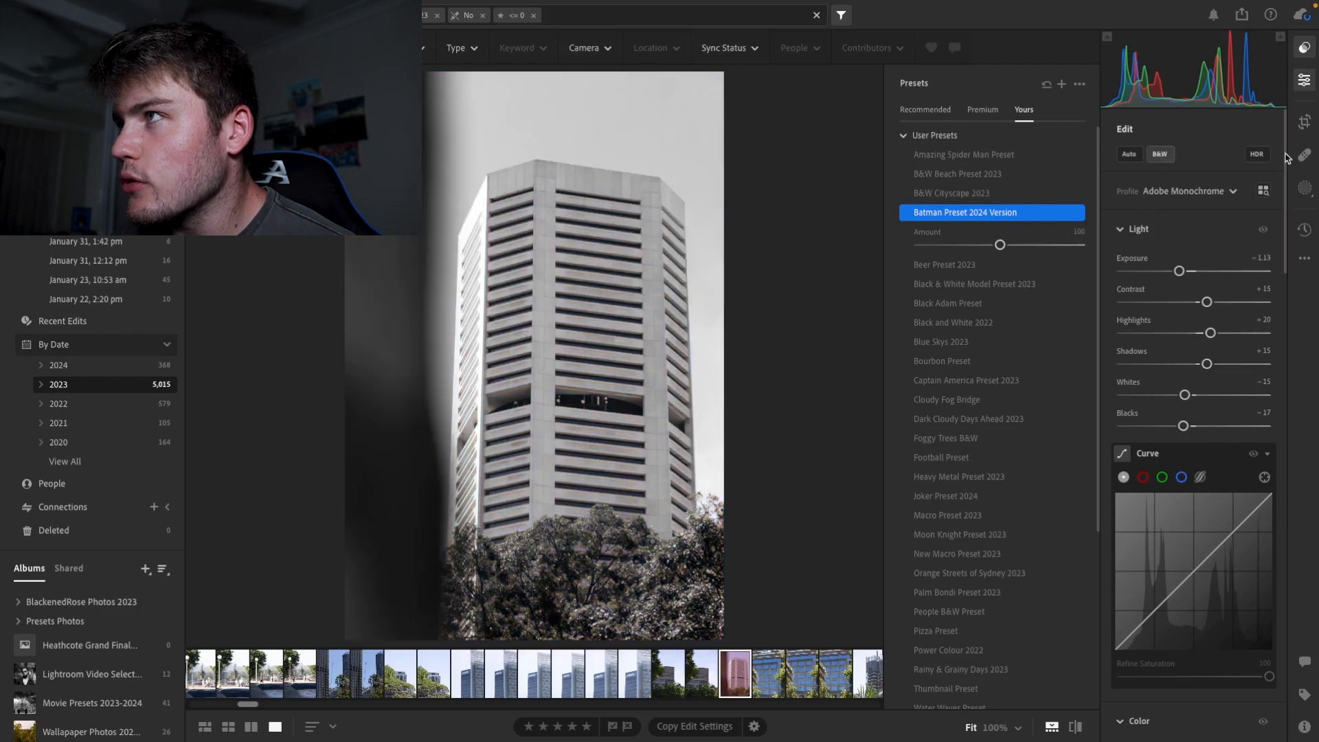
click(1303, 54)
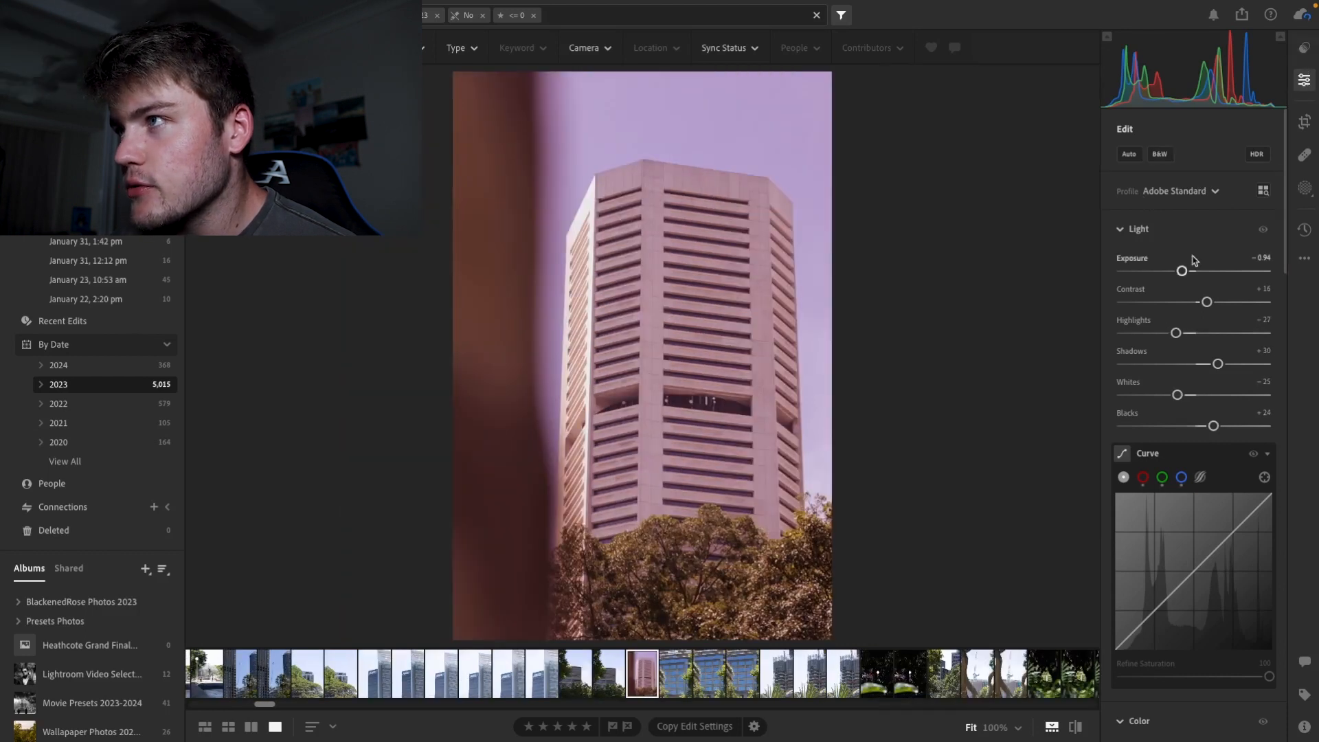
Step: Set the octagonal tower photo's Exposure to -1.36 and pull the red channel curve's midtones down slightly
drag(1170, 271, 1169, 271)
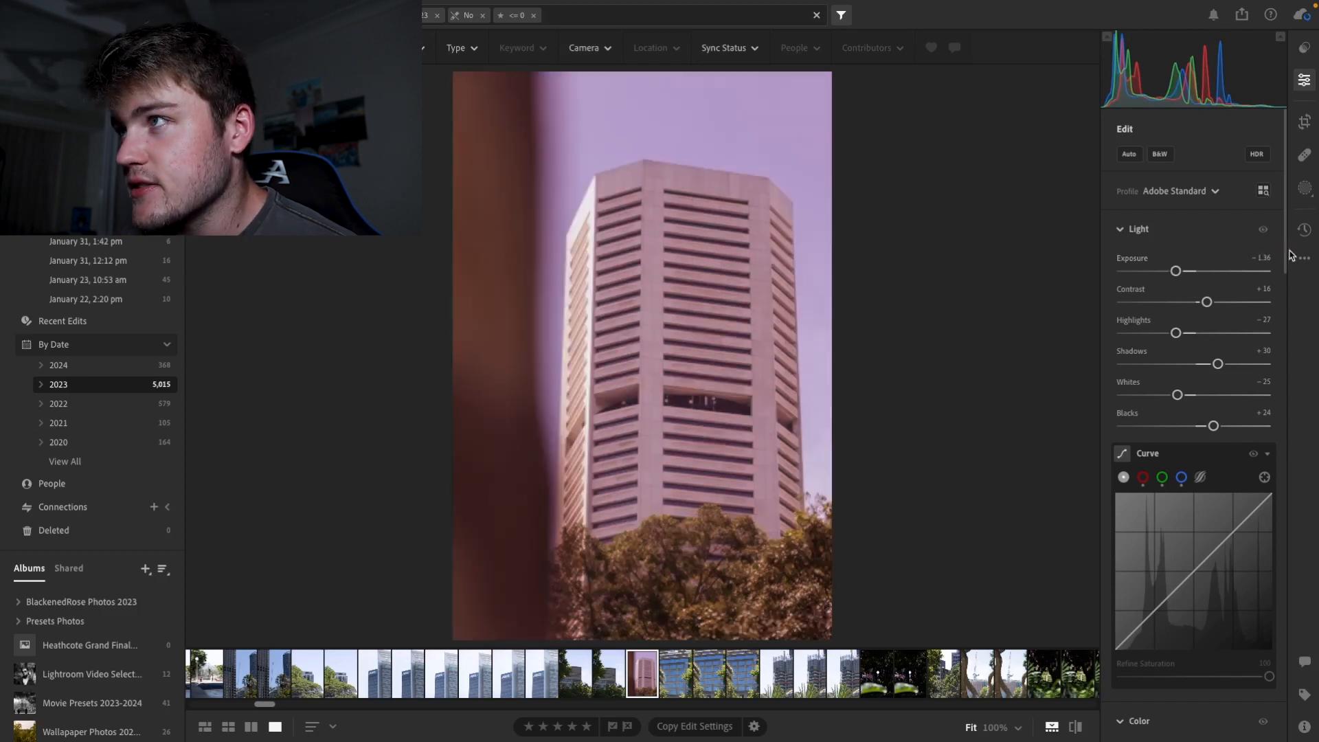
drag(1285, 253, 1284, 299)
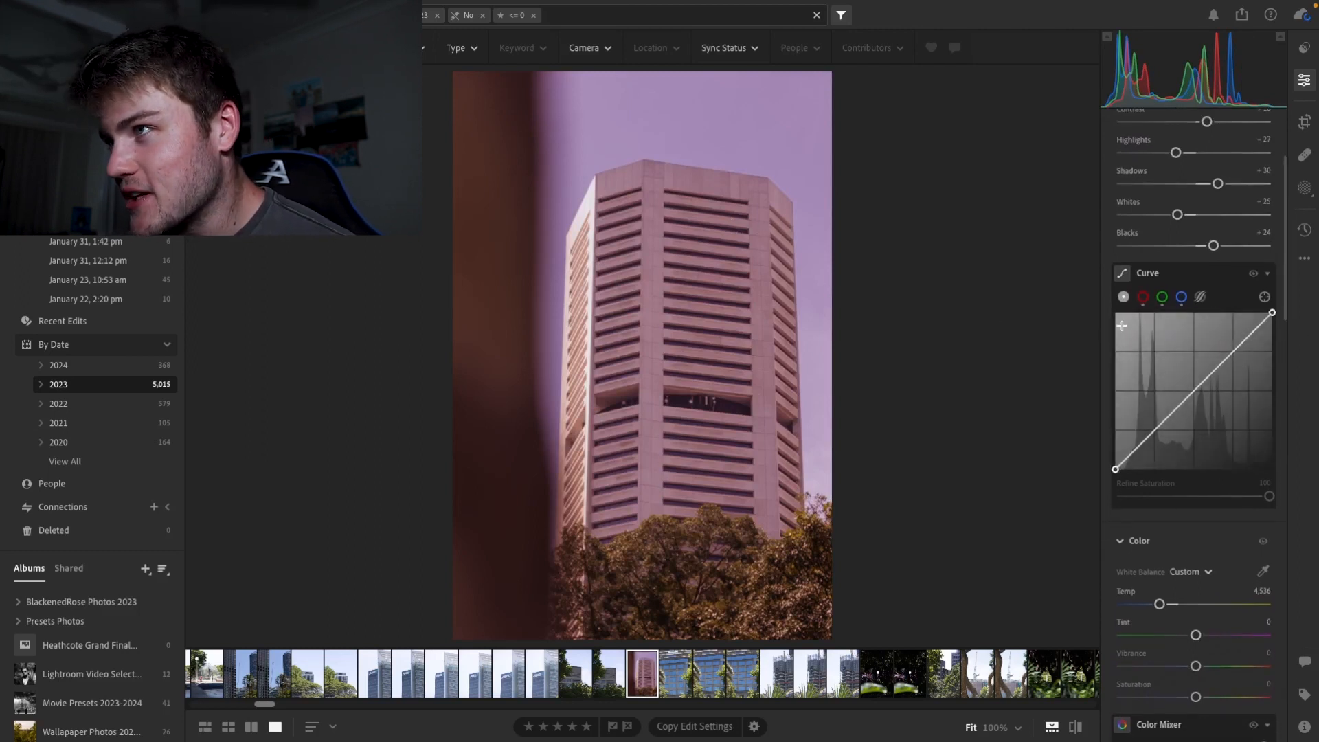
click(1143, 297)
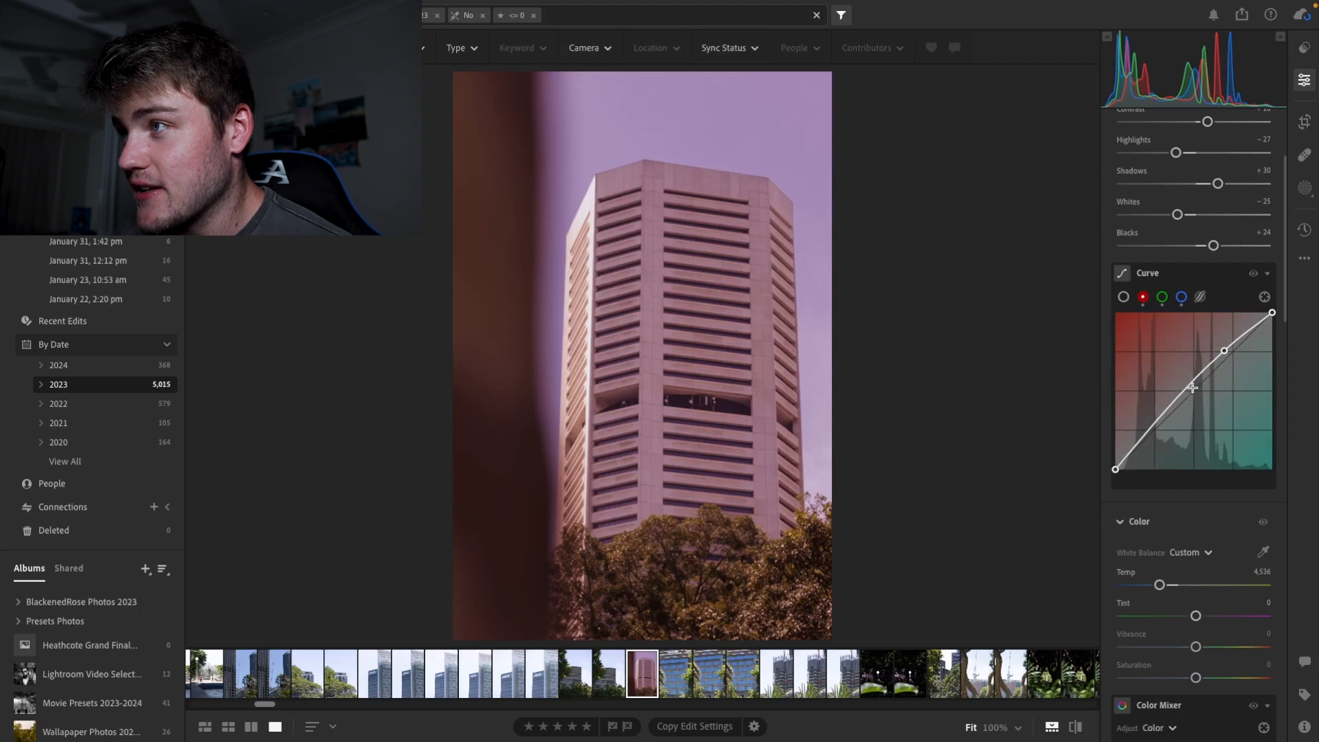
drag(1184, 393, 1184, 398)
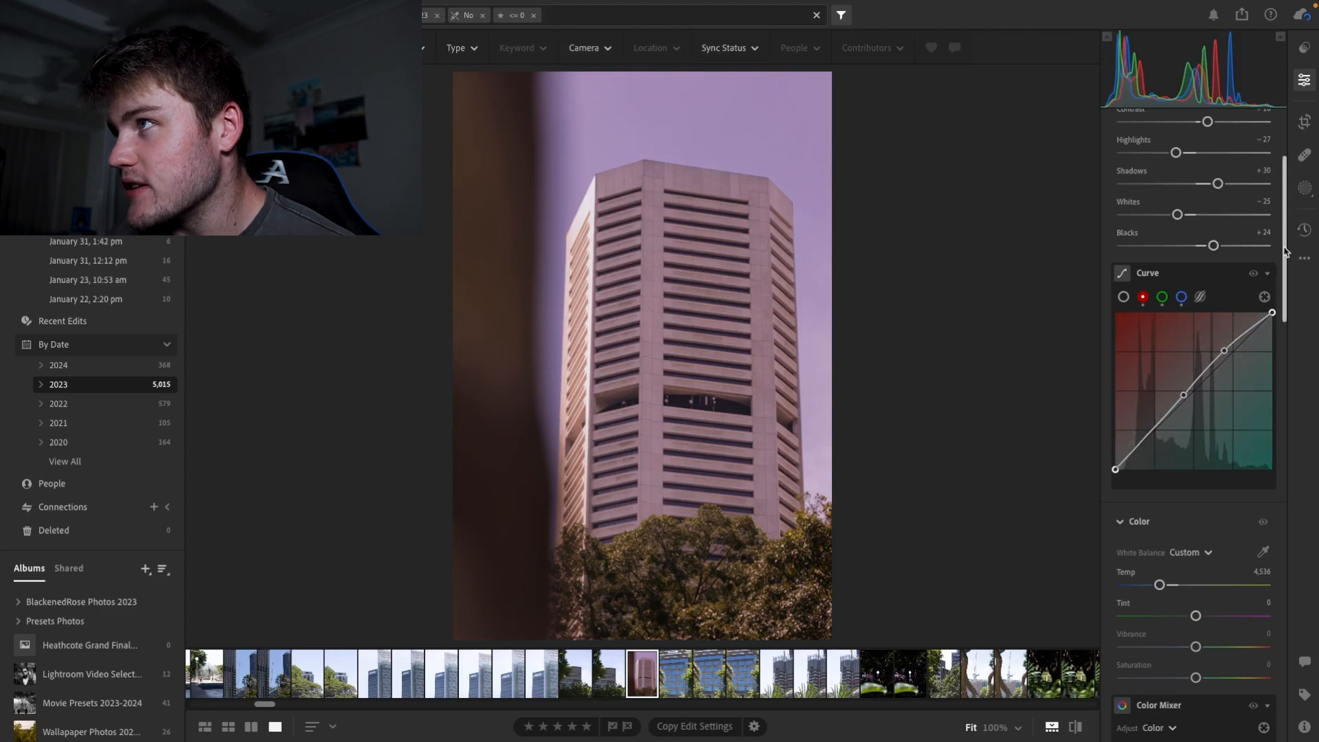
scroll(1286, 209, up, 3)
scroll(1287, 210, down, 1)
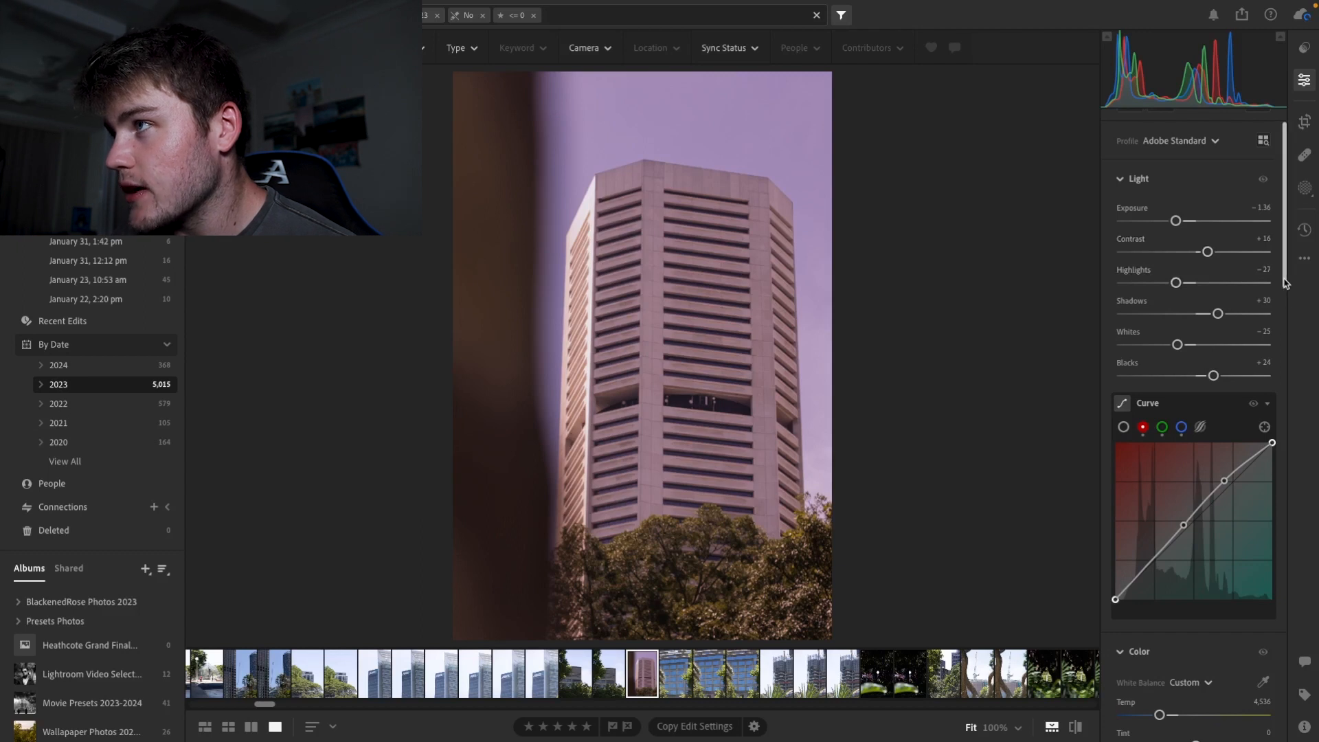
scroll(1284, 283, down, 8)
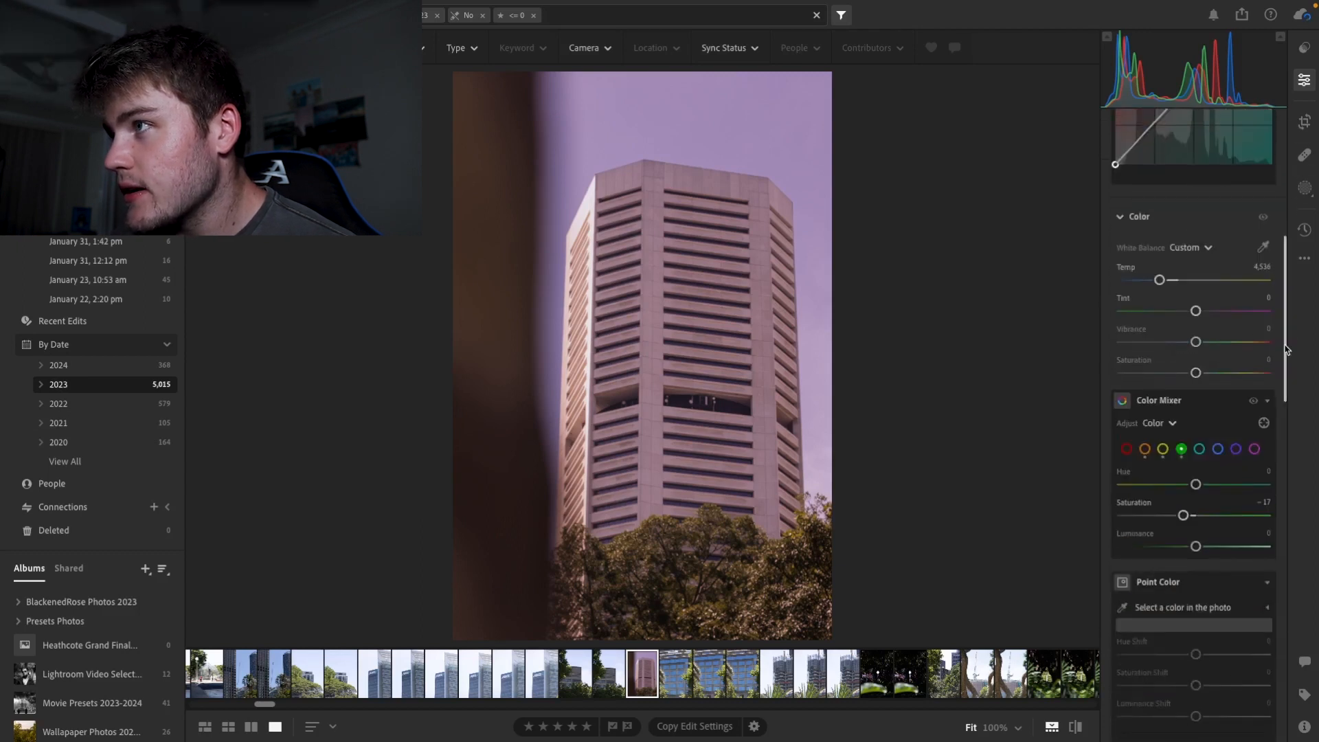
scroll(1285, 382, down, 3)
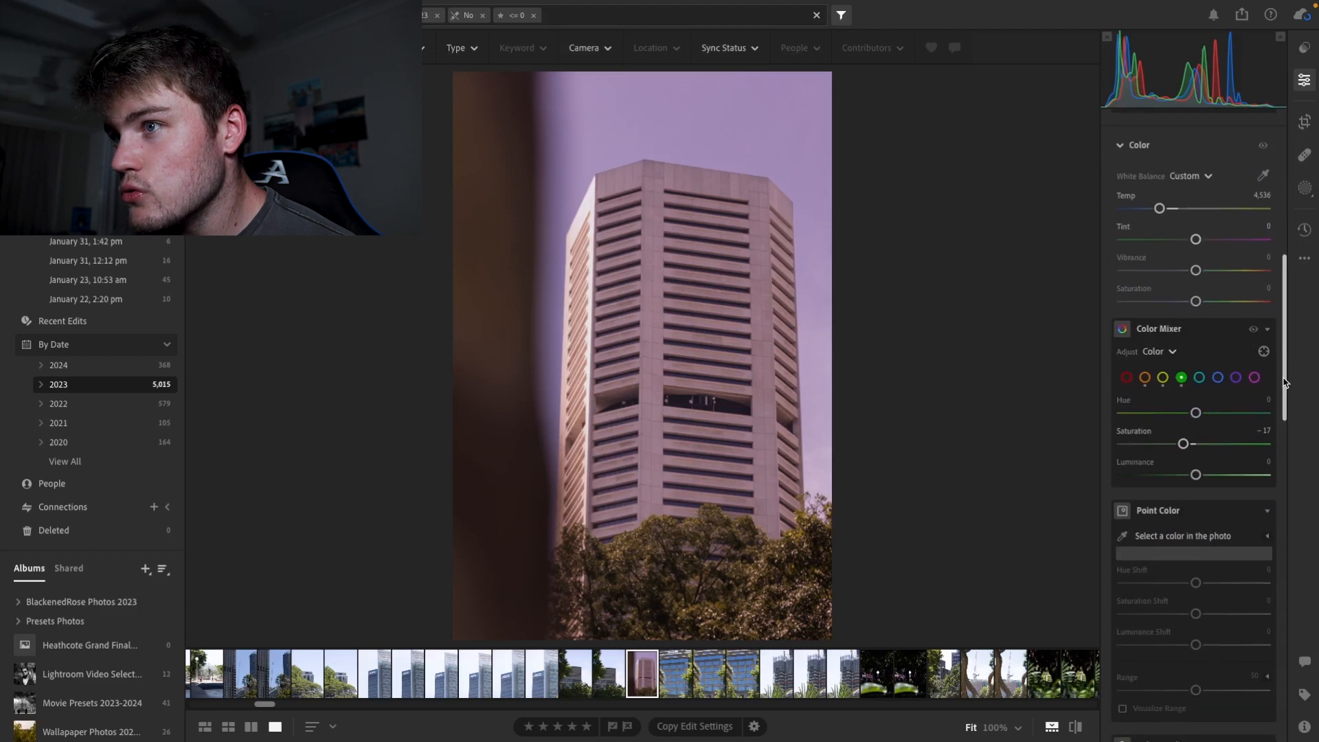
scroll(1285, 383, up, 10)
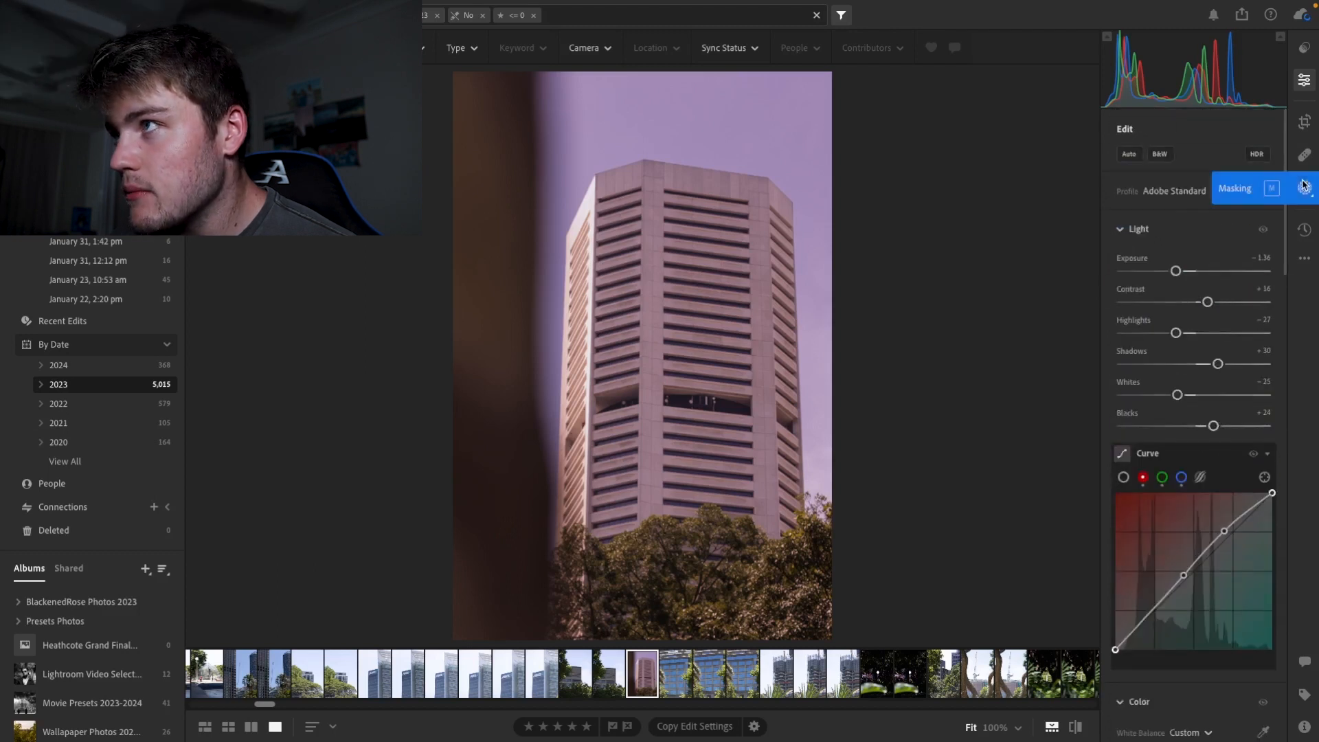
Step: Set the octagonal tower photo's Contrast to +30 and Blacks to -20
drag(1207, 302, 1218, 302)
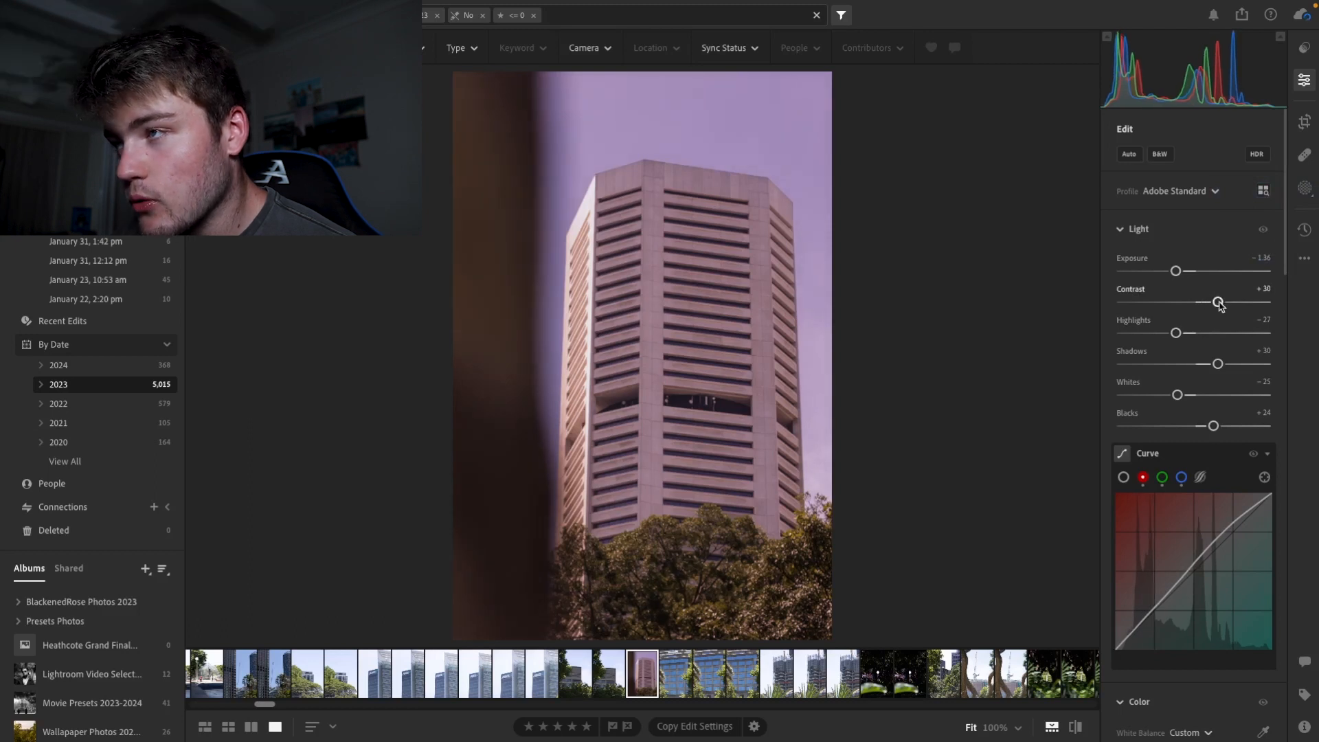
drag(1214, 427, 1181, 425)
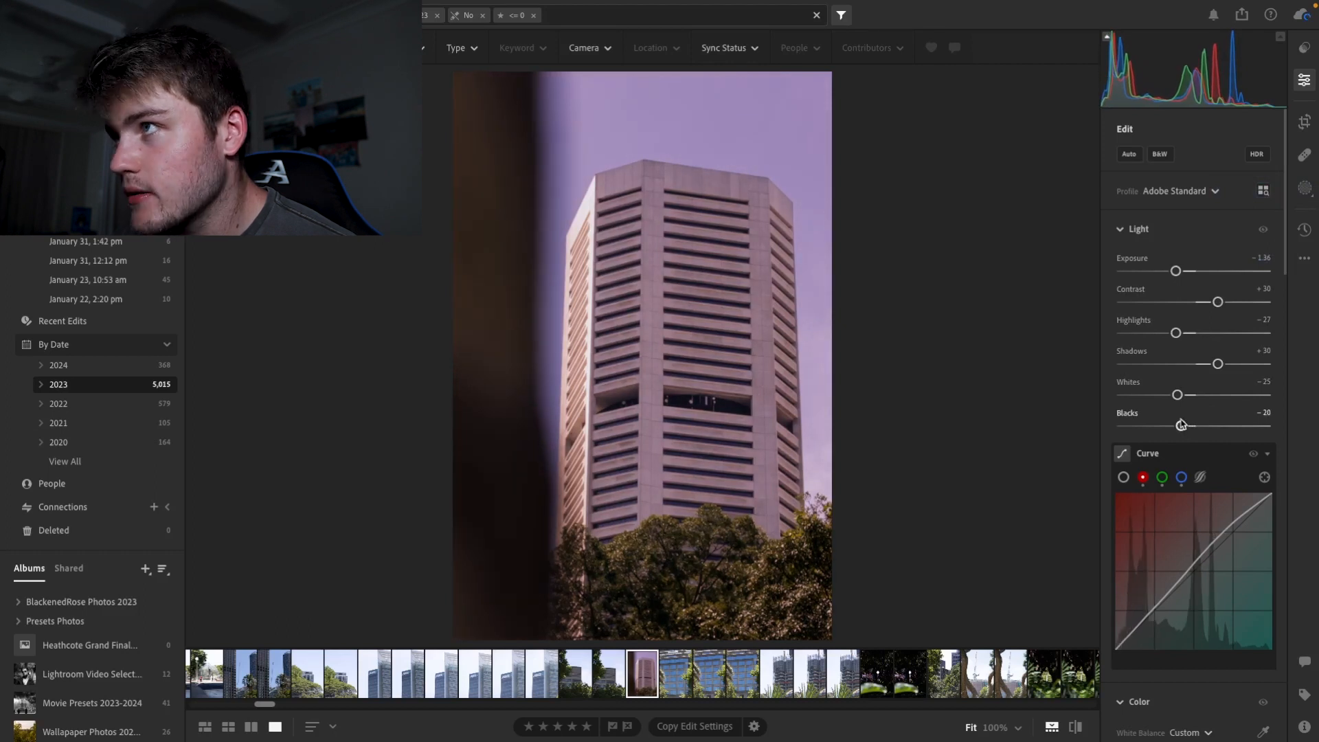
Step: Straighten the octagonal tower photo by about +0.87 and rate it five stars
click(1305, 121)
drag(1194, 197, 1199, 198)
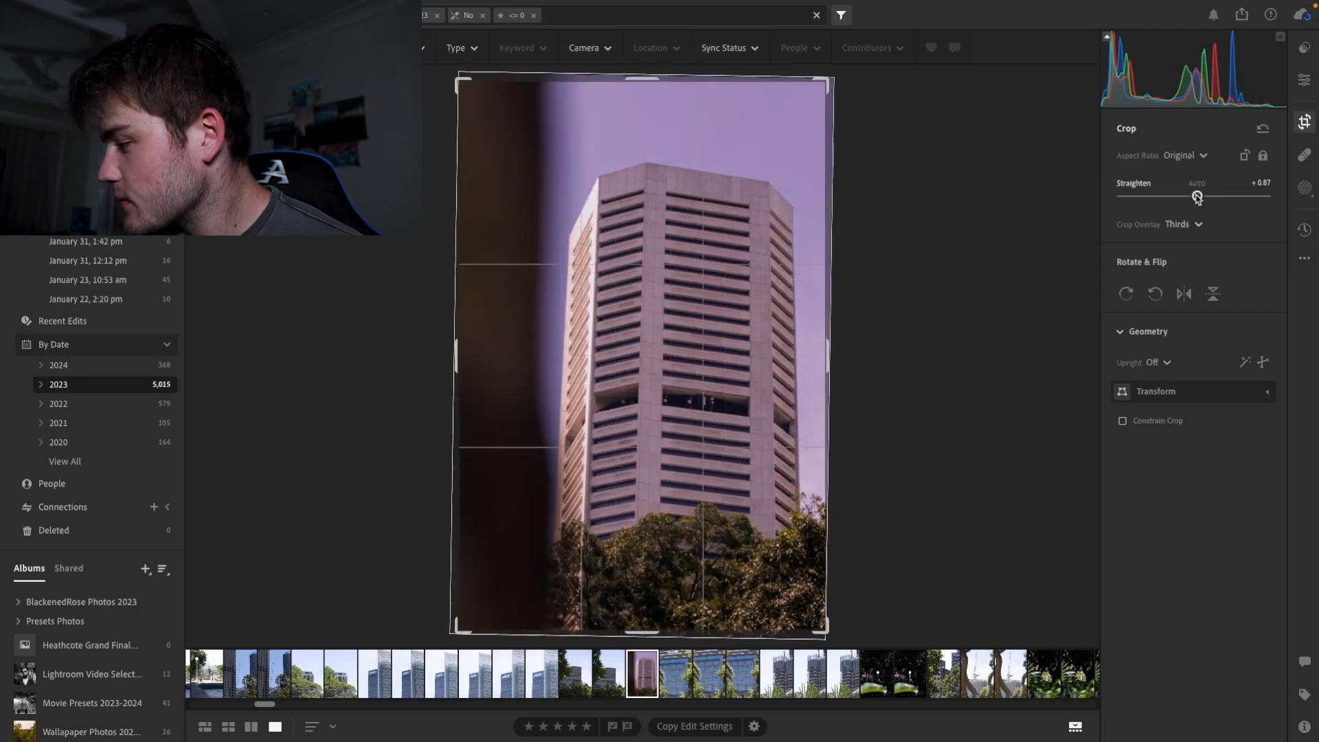
key(e)
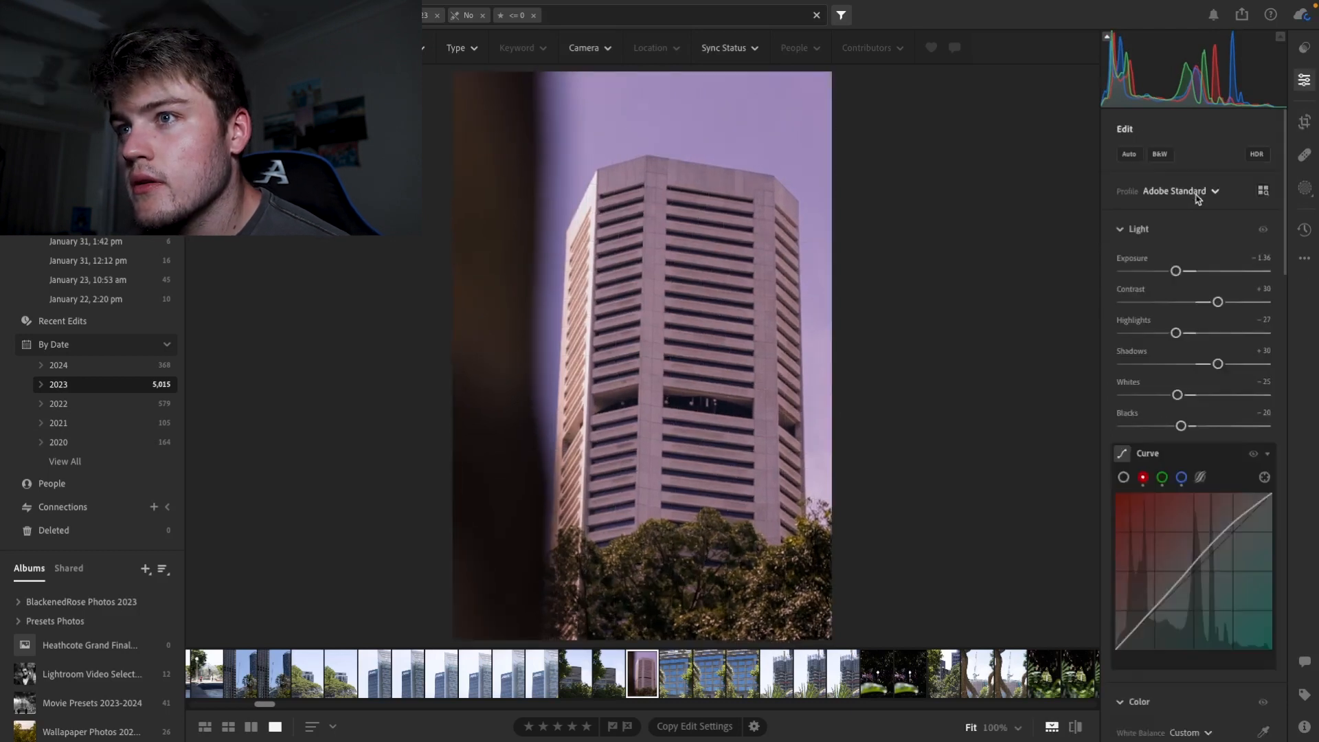
mouse_move(1197, 199)
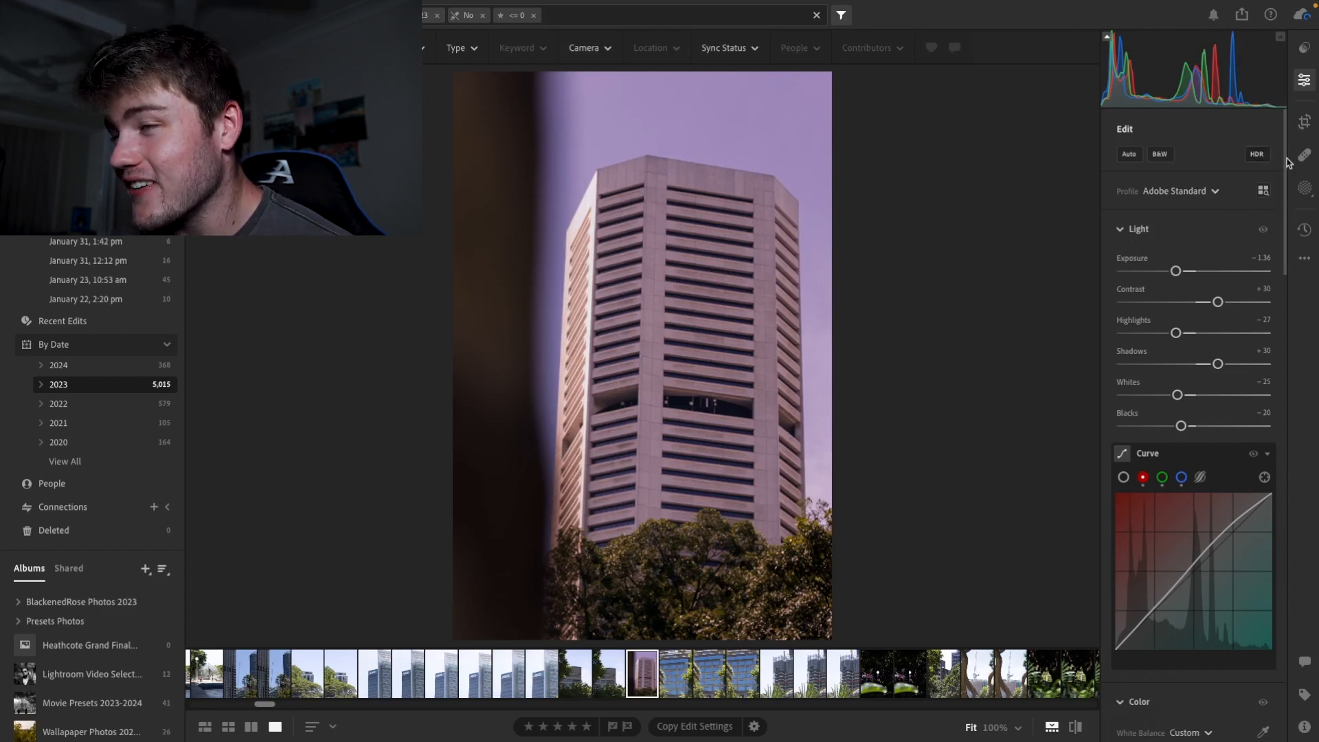
key(5)
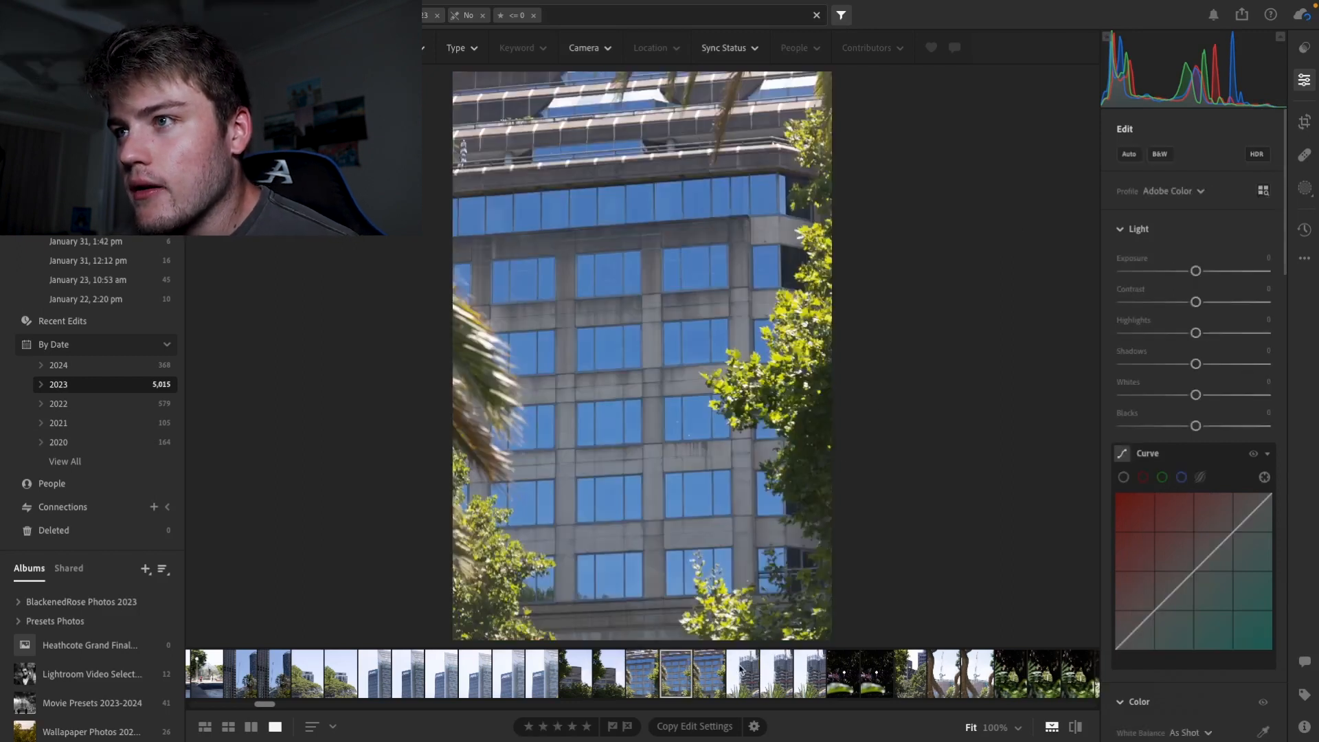
Step: Open the photo of the CITI tower with the construction crane and apply the user preset Joker Preset 2024
scroll(741, 668, left, 10)
click(809, 679)
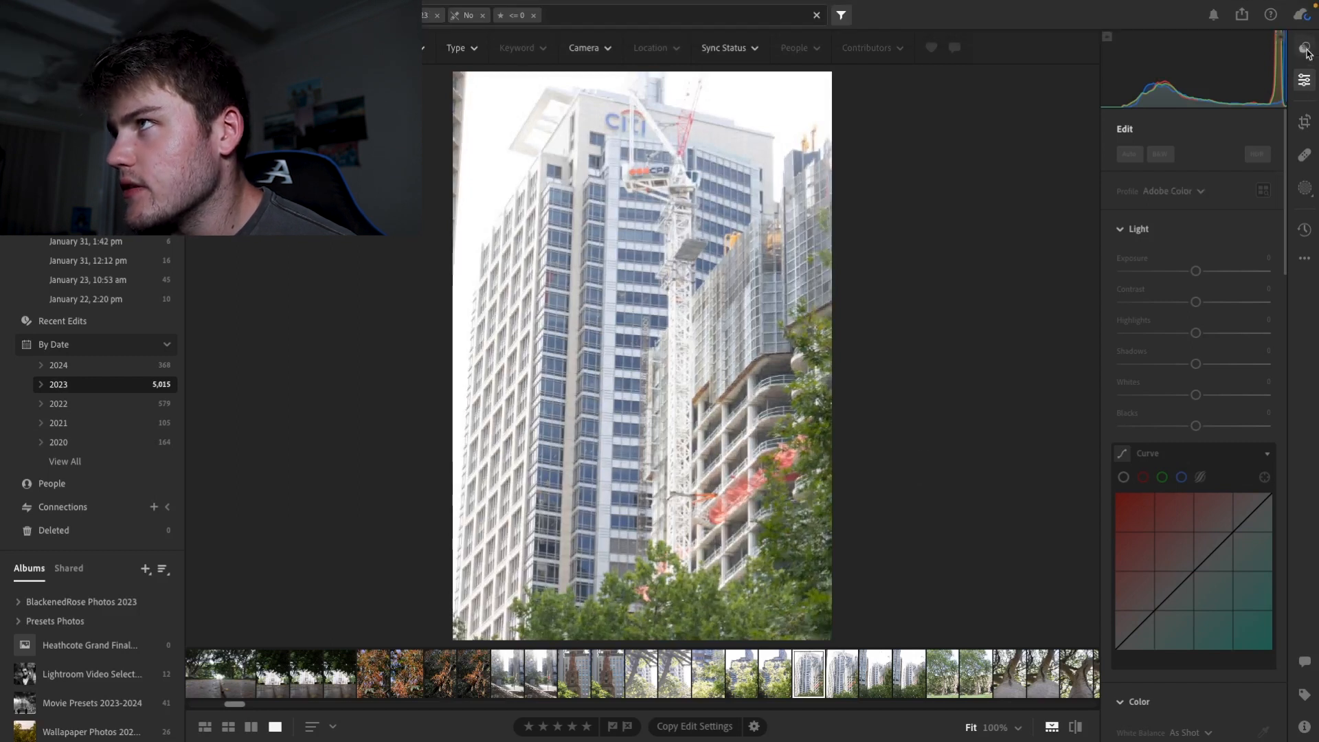
click(1305, 50)
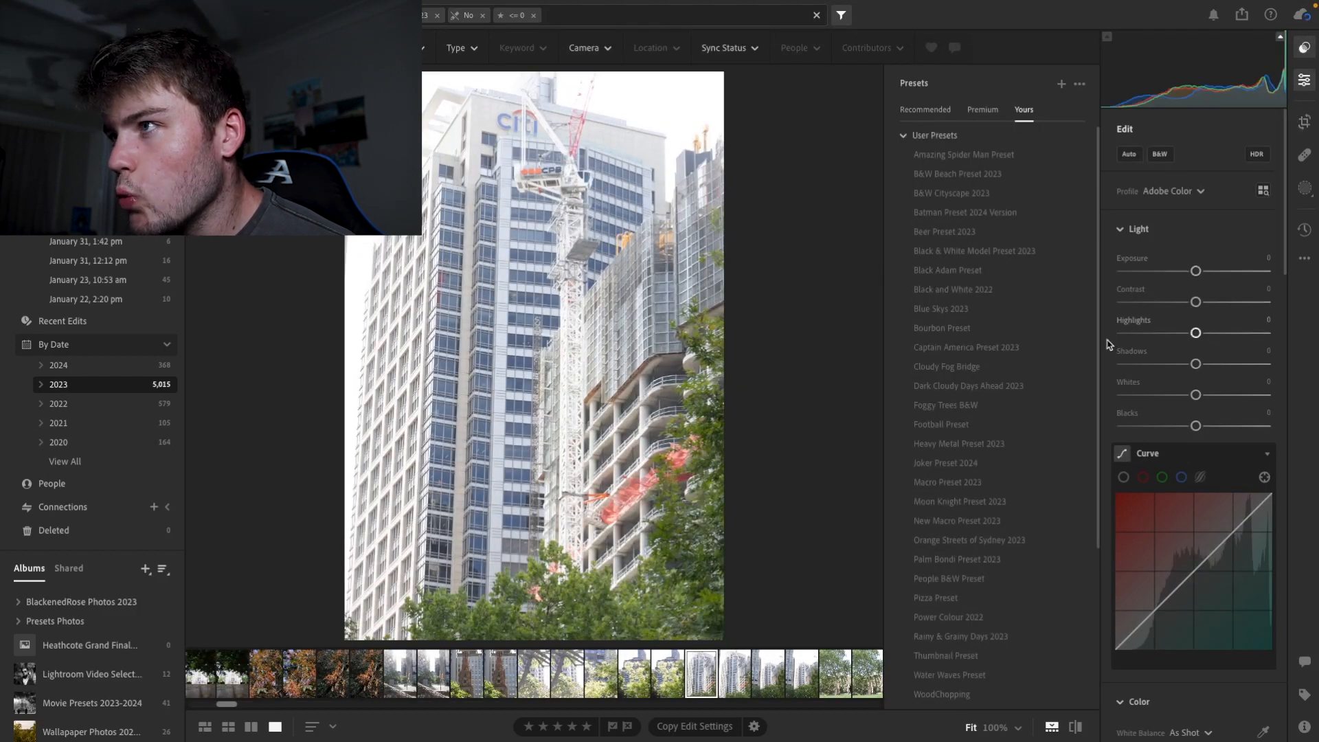
drag(1098, 354, 1093, 422)
click(944, 367)
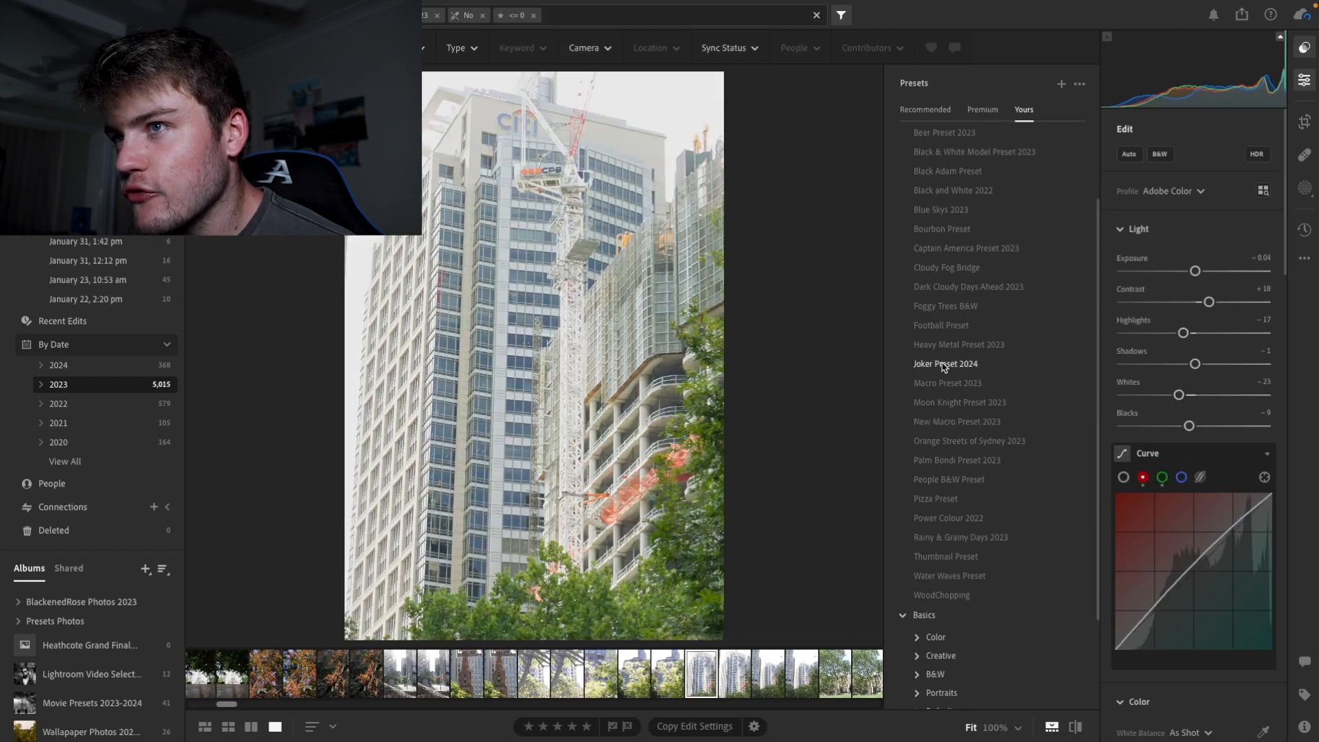
click(944, 367)
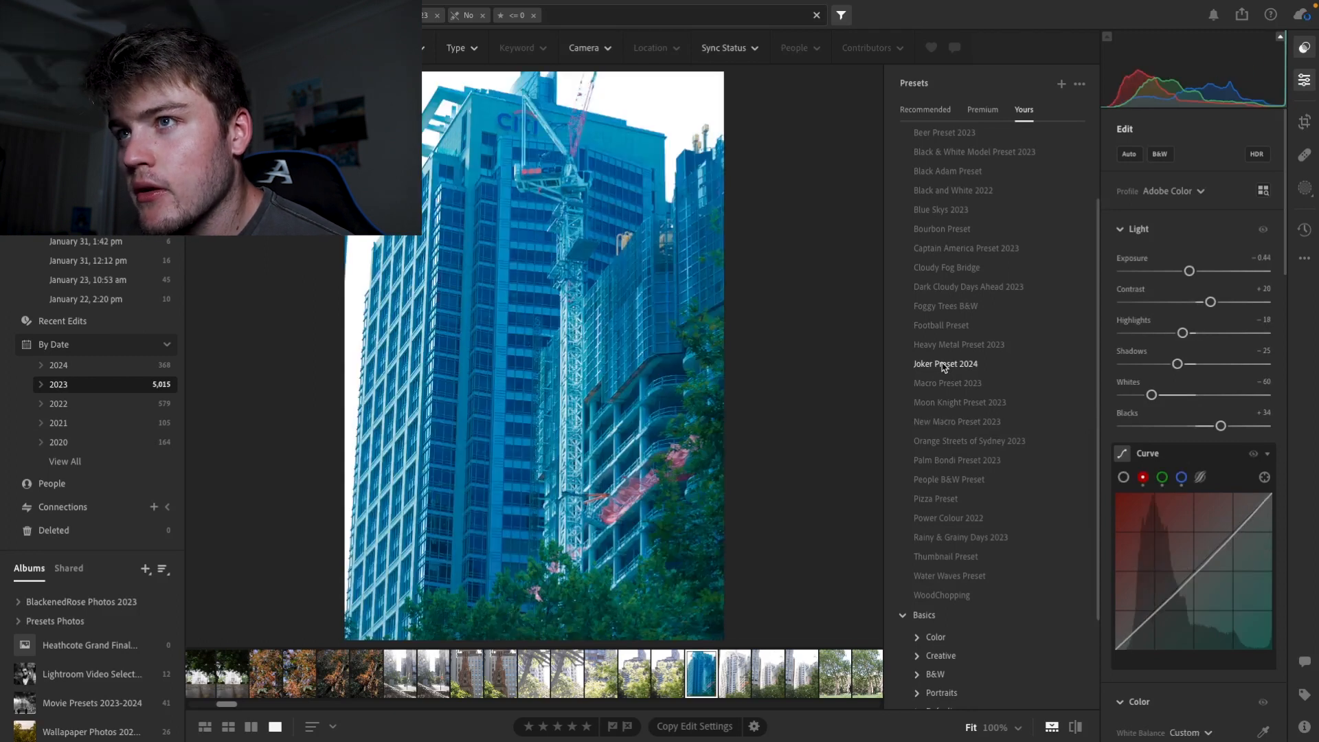
click(944, 367)
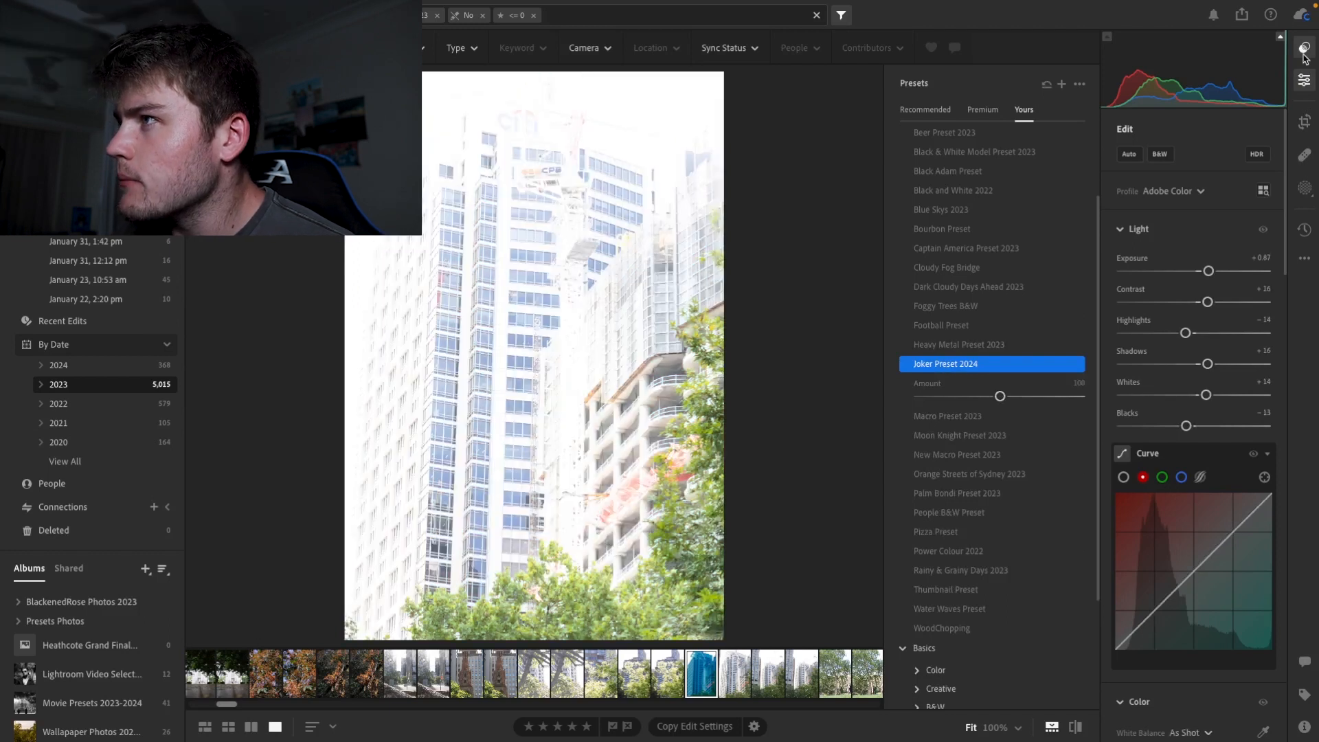
Step: Close the presets, show the blue channel curve, and warm the CITI tower photo's white balance to Temp 6,459
mouse_move(1285, 258)
mouse_down()
mouse_move(1283, 296)
mouse_move(1280, 283)
mouse_up()
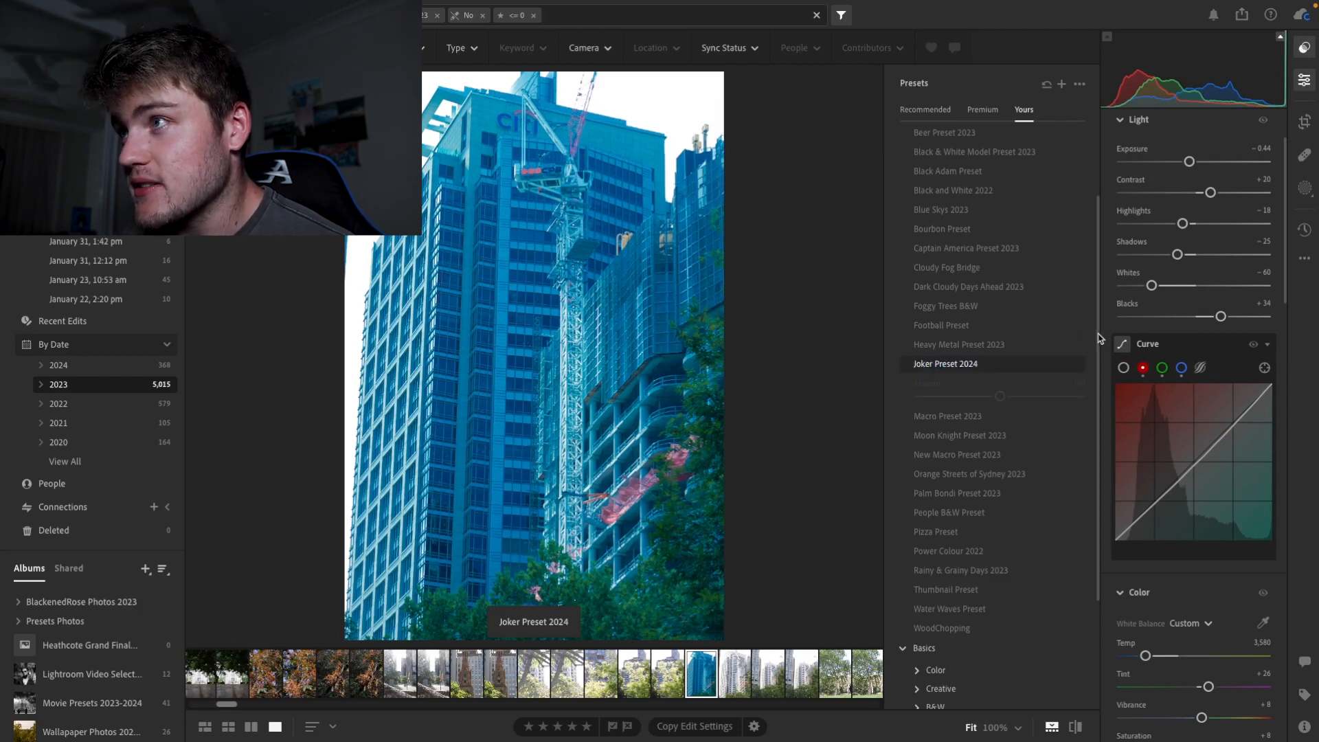
scroll(1099, 316, up, 1)
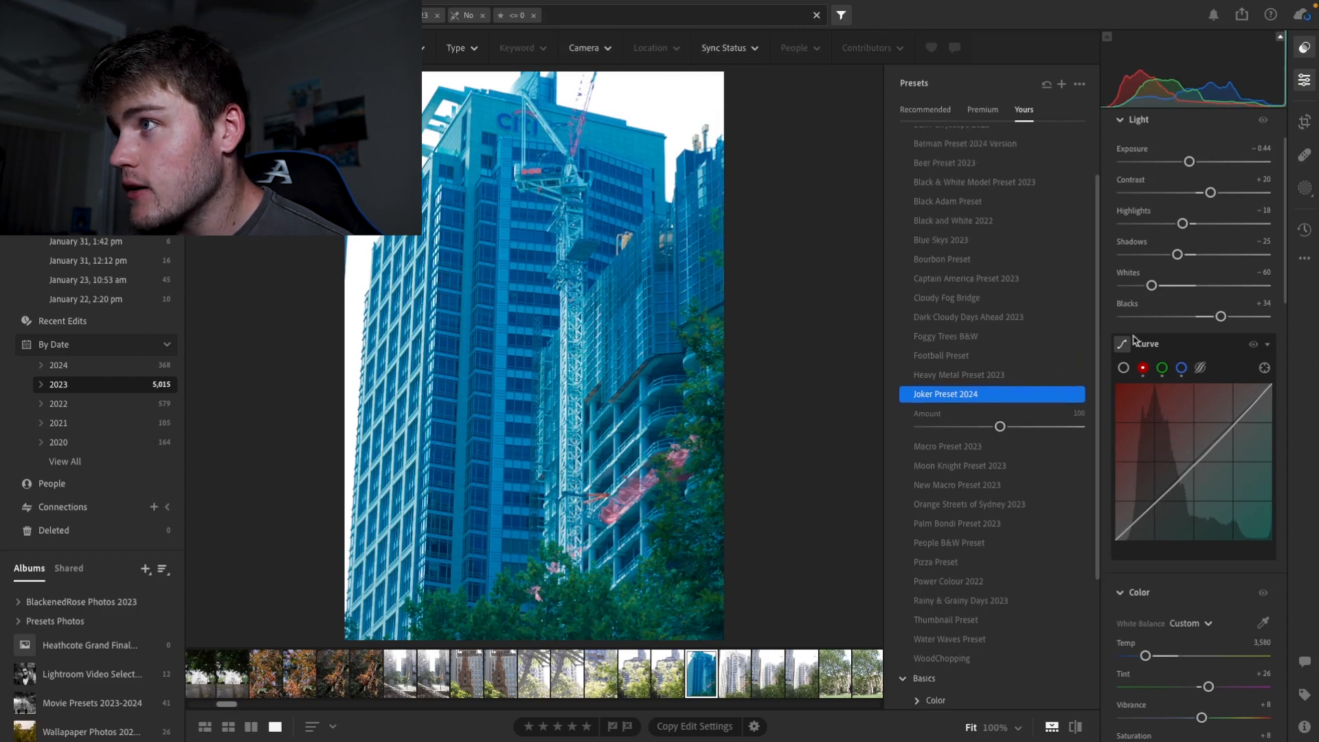
click(1304, 48)
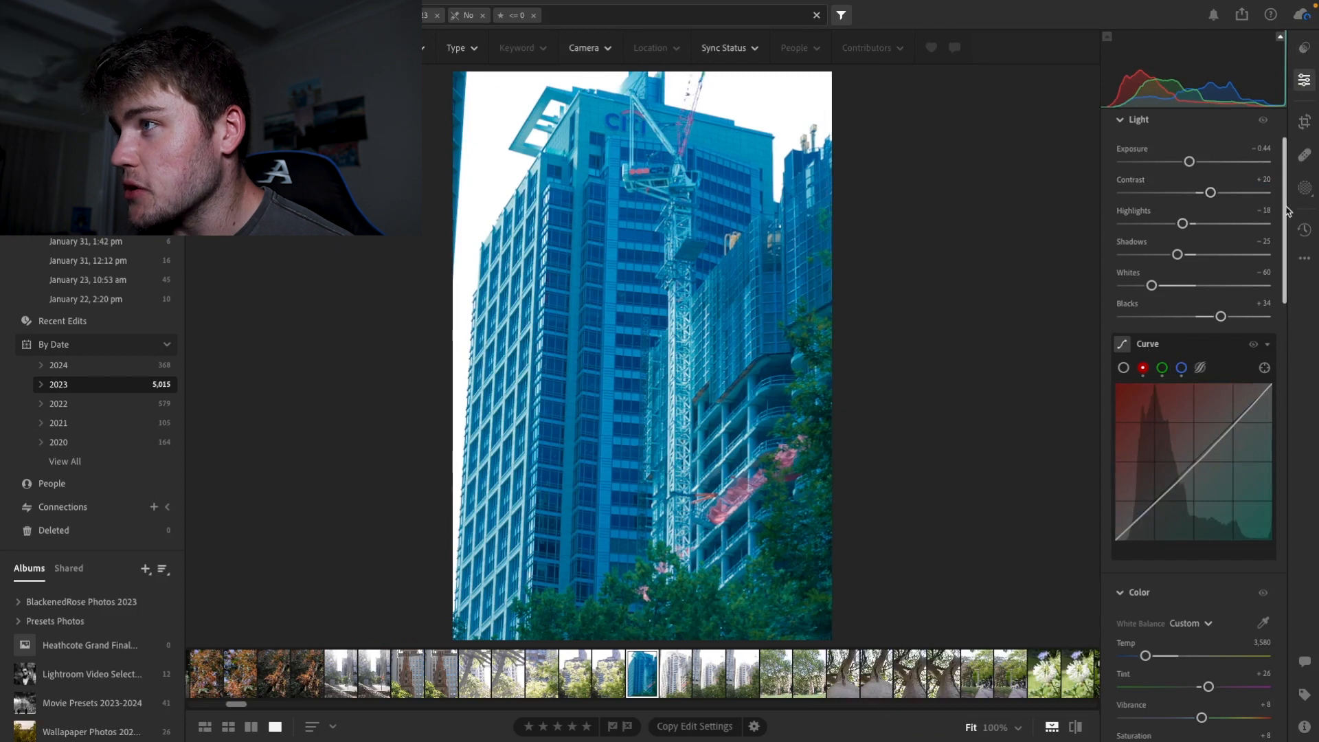
scroll(1278, 227, down, 1)
click(1181, 337)
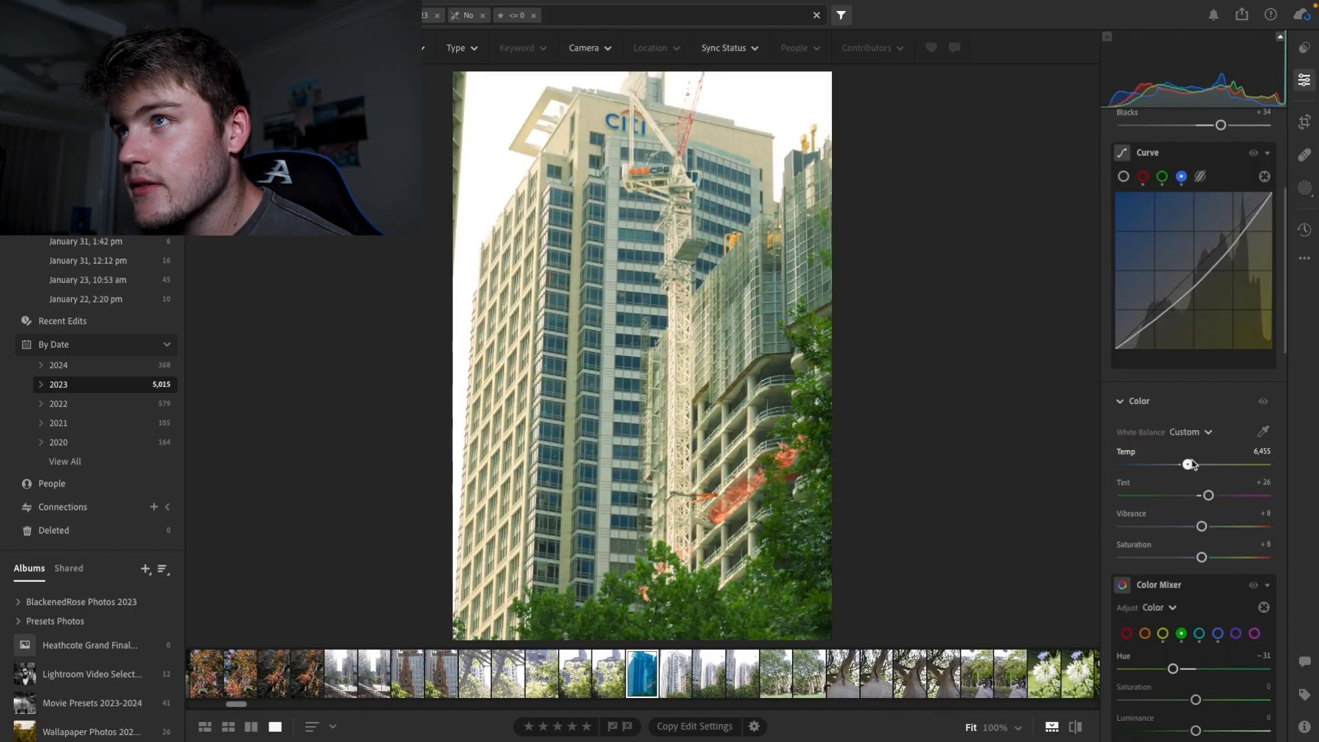
Step: Crop the CITI tower photo inward from its left edge, keeping the original aspect ratio
click(1304, 121)
drag(450, 359, 518, 349)
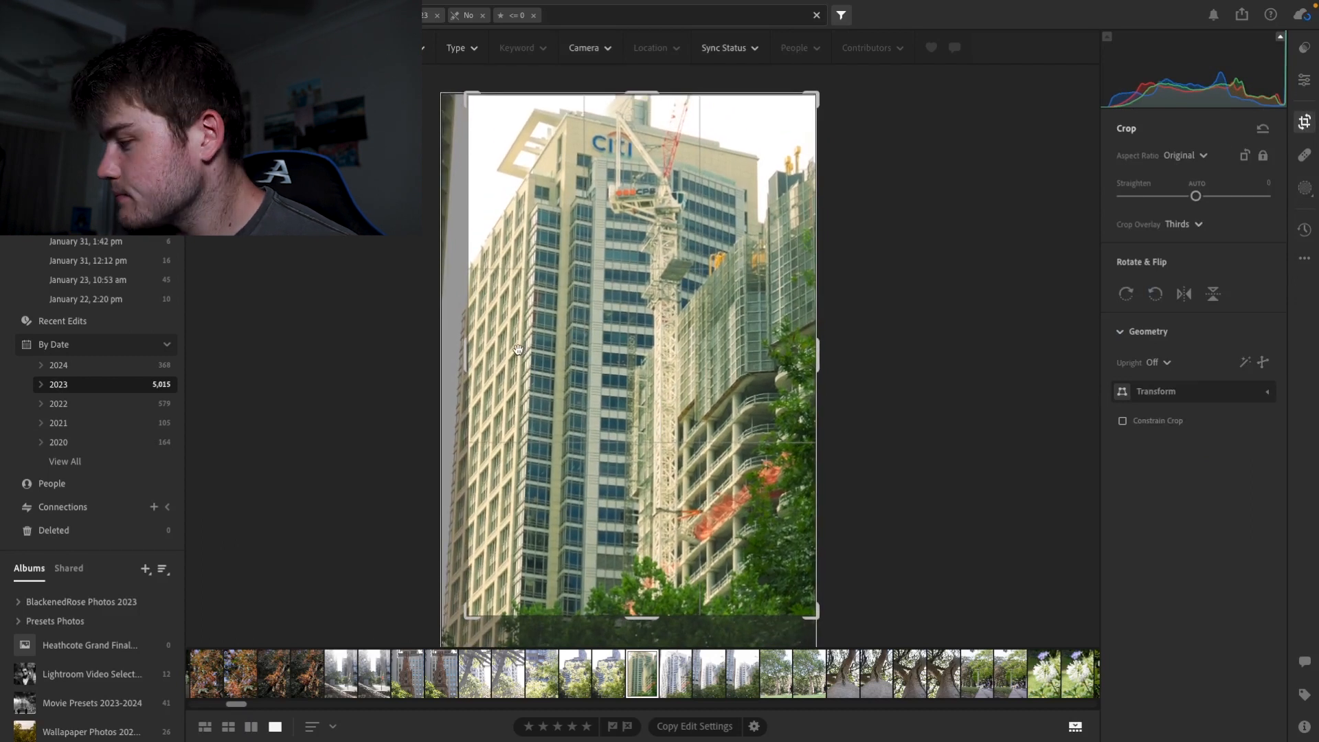
key(Return)
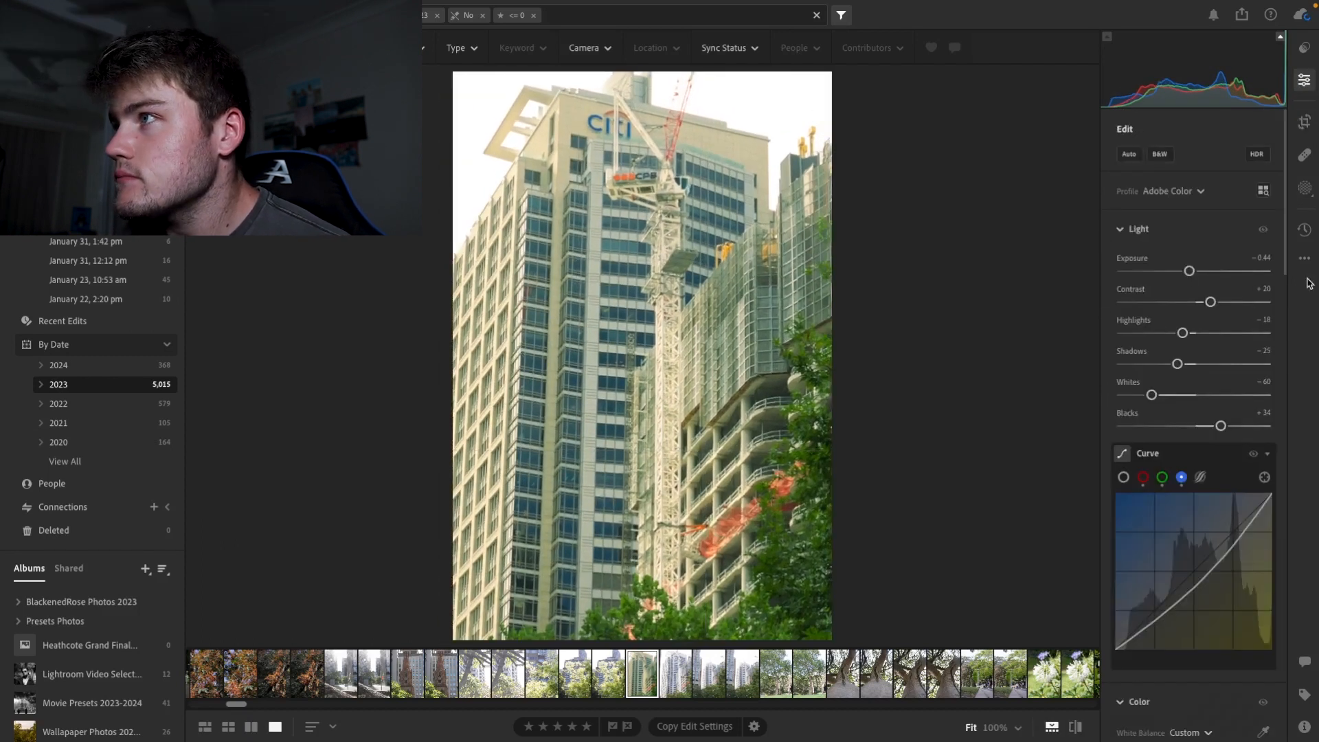
Step: Set the CITI tower photo's Exposure to -1.11, review its colour settings, and rate it five stars
drag(1190, 271, 1182, 272)
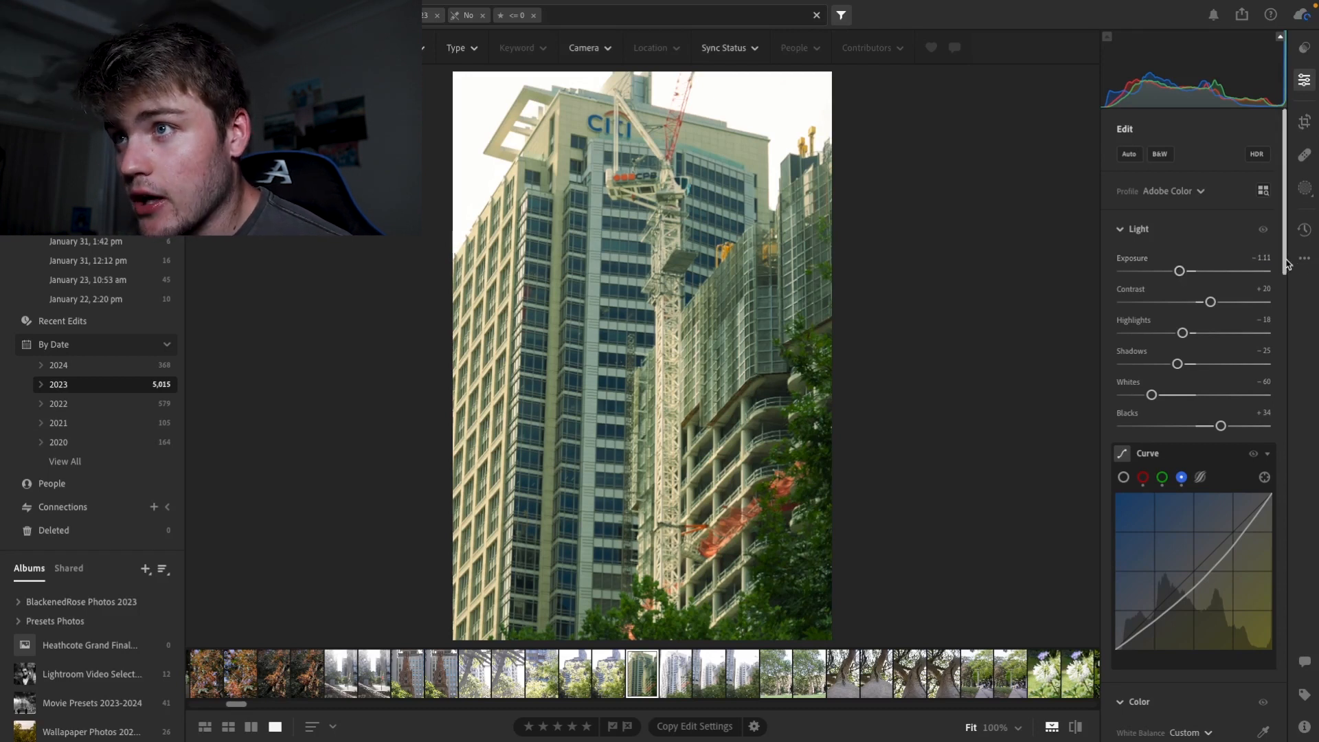
drag(1287, 264, 1265, 449)
scroll(1265, 450, down, 5)
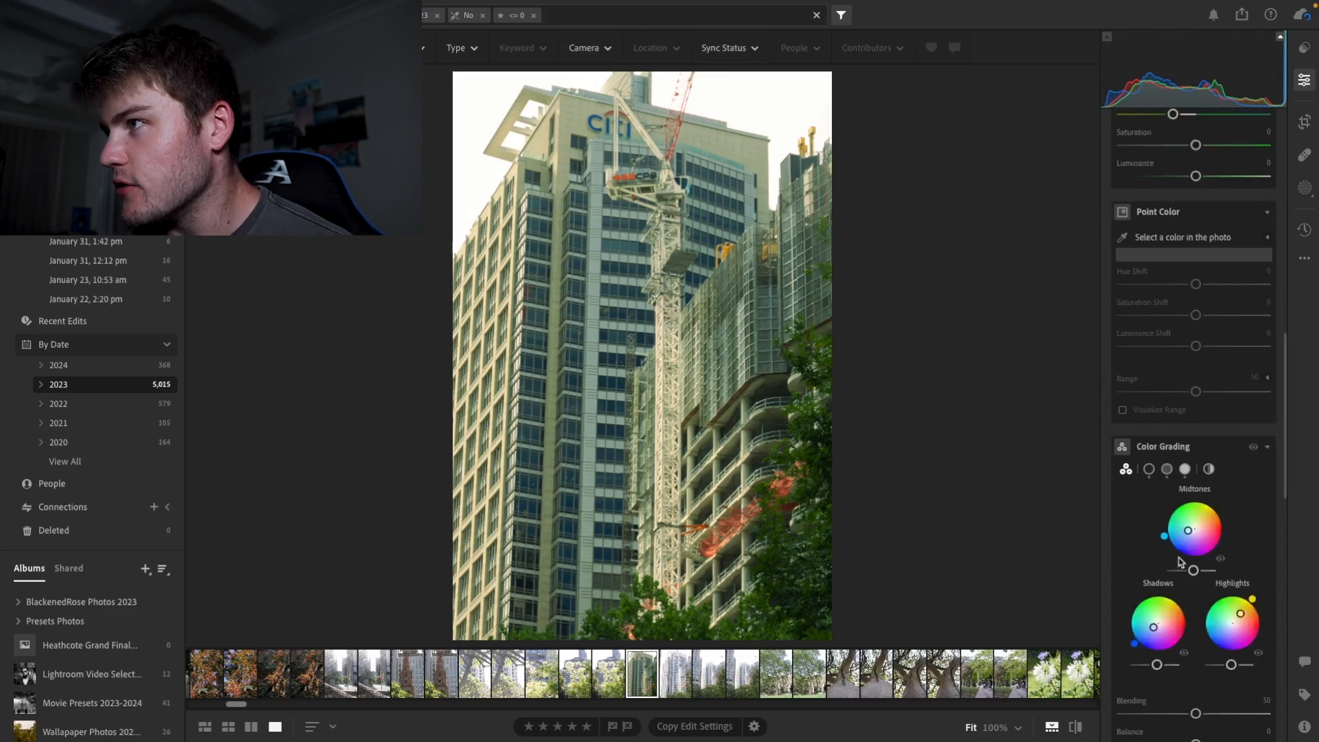
drag(1284, 447, 1280, 240)
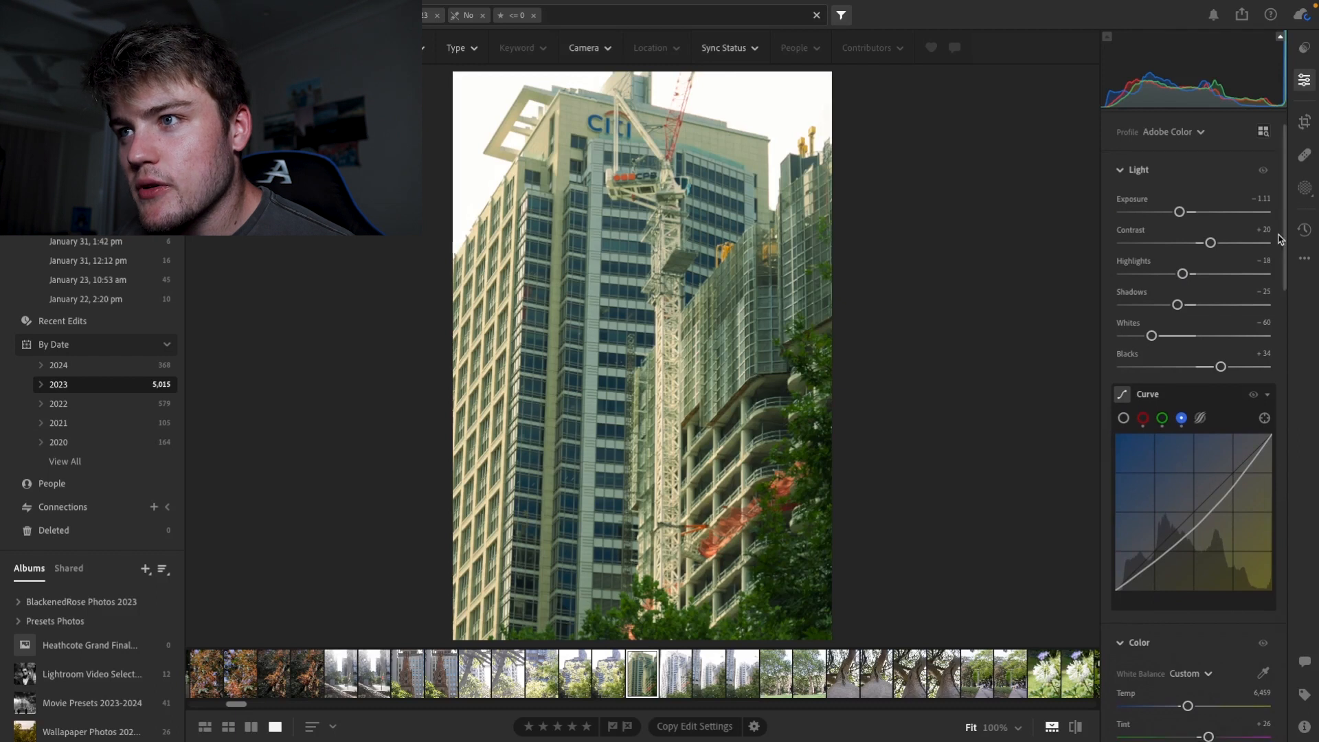
key(5)
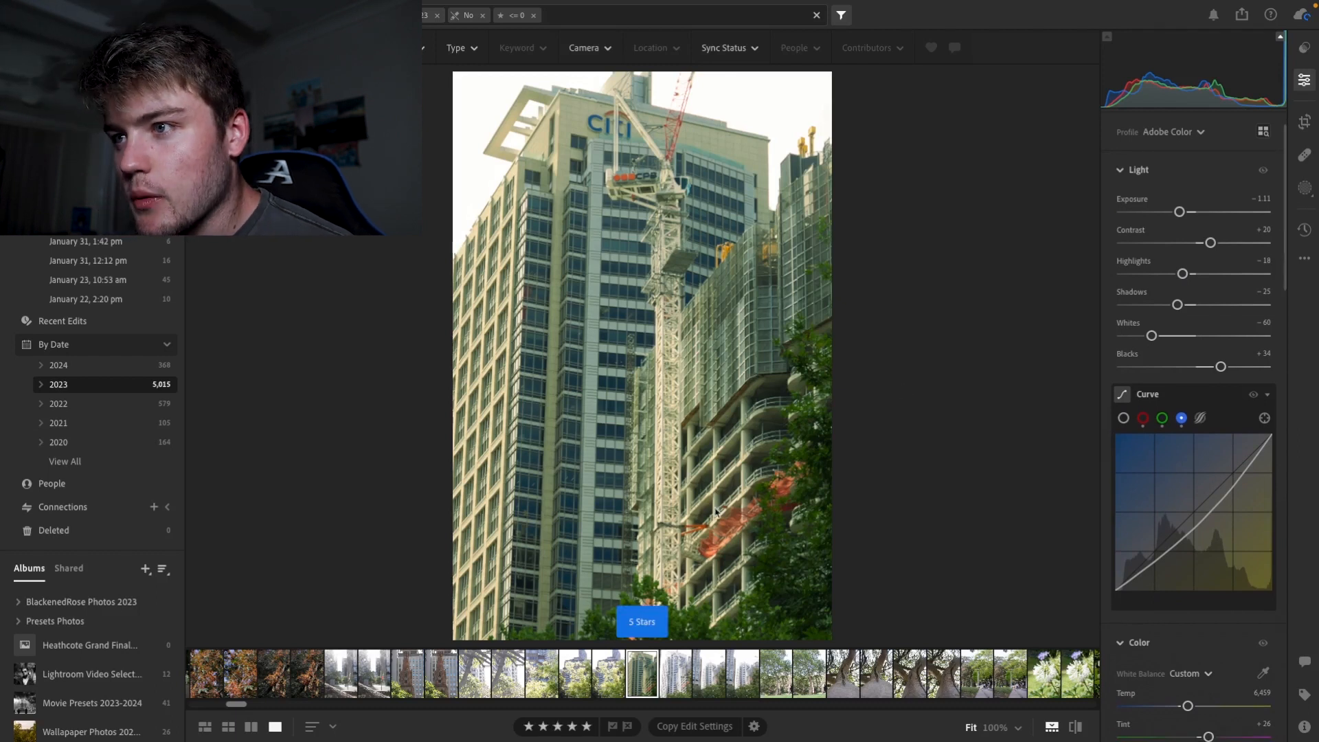